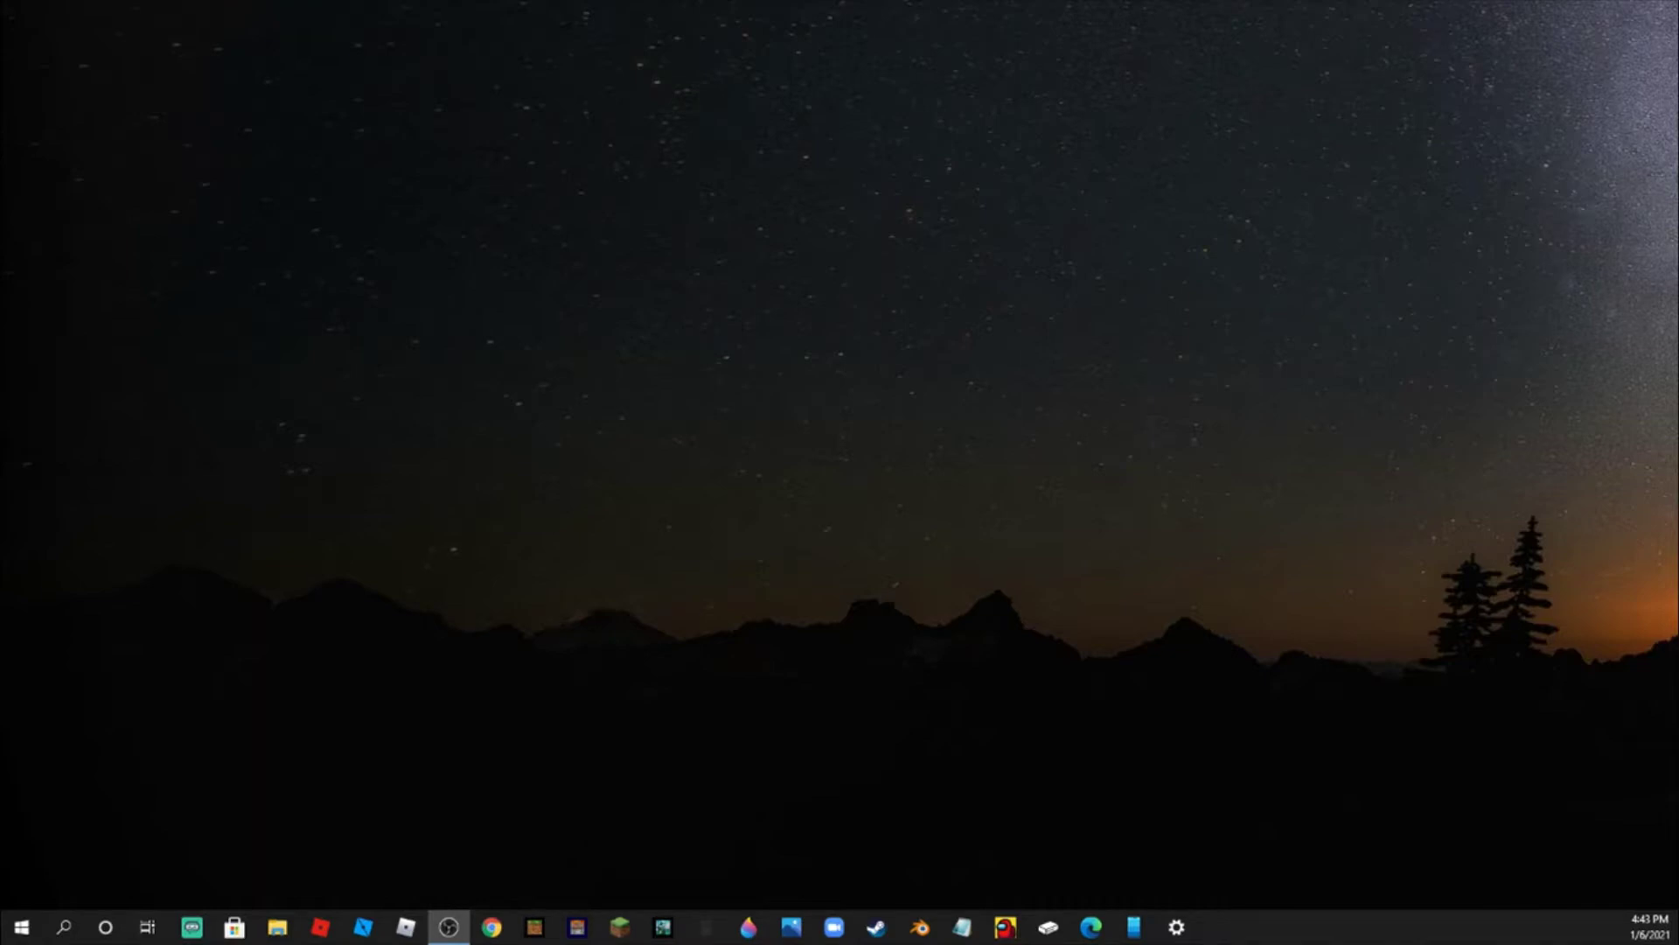
Open mcctoolchest.com in Chrome and go to its Download page
left_click(491, 926)
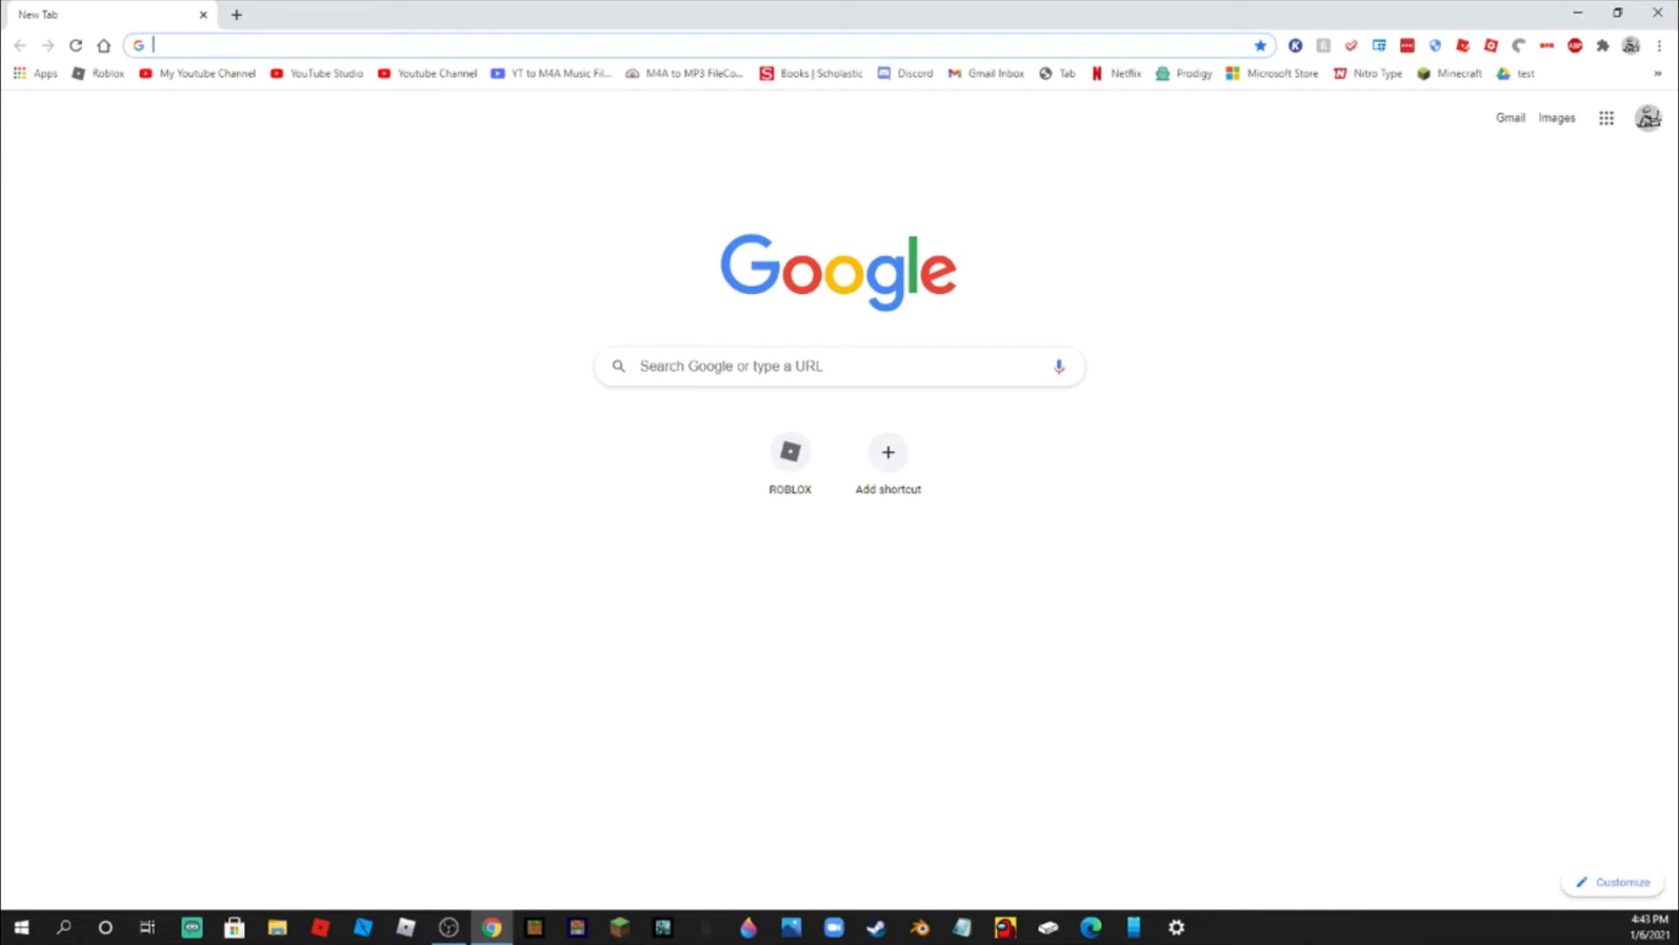
type("mcctoolchest.com")
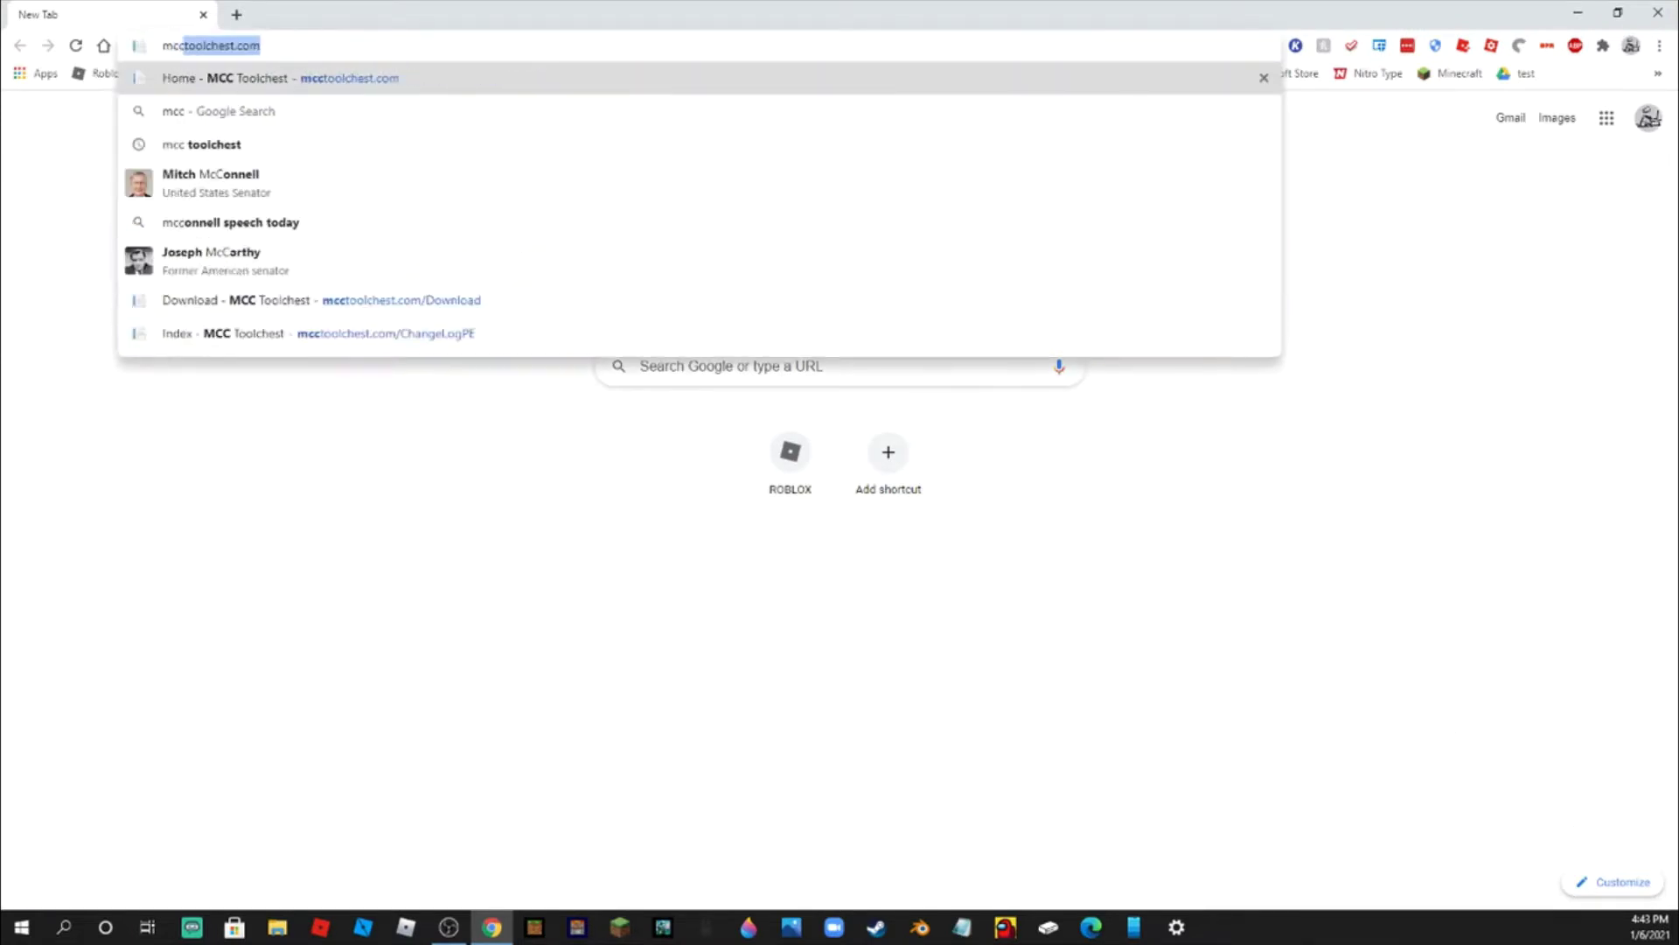
key("Return")
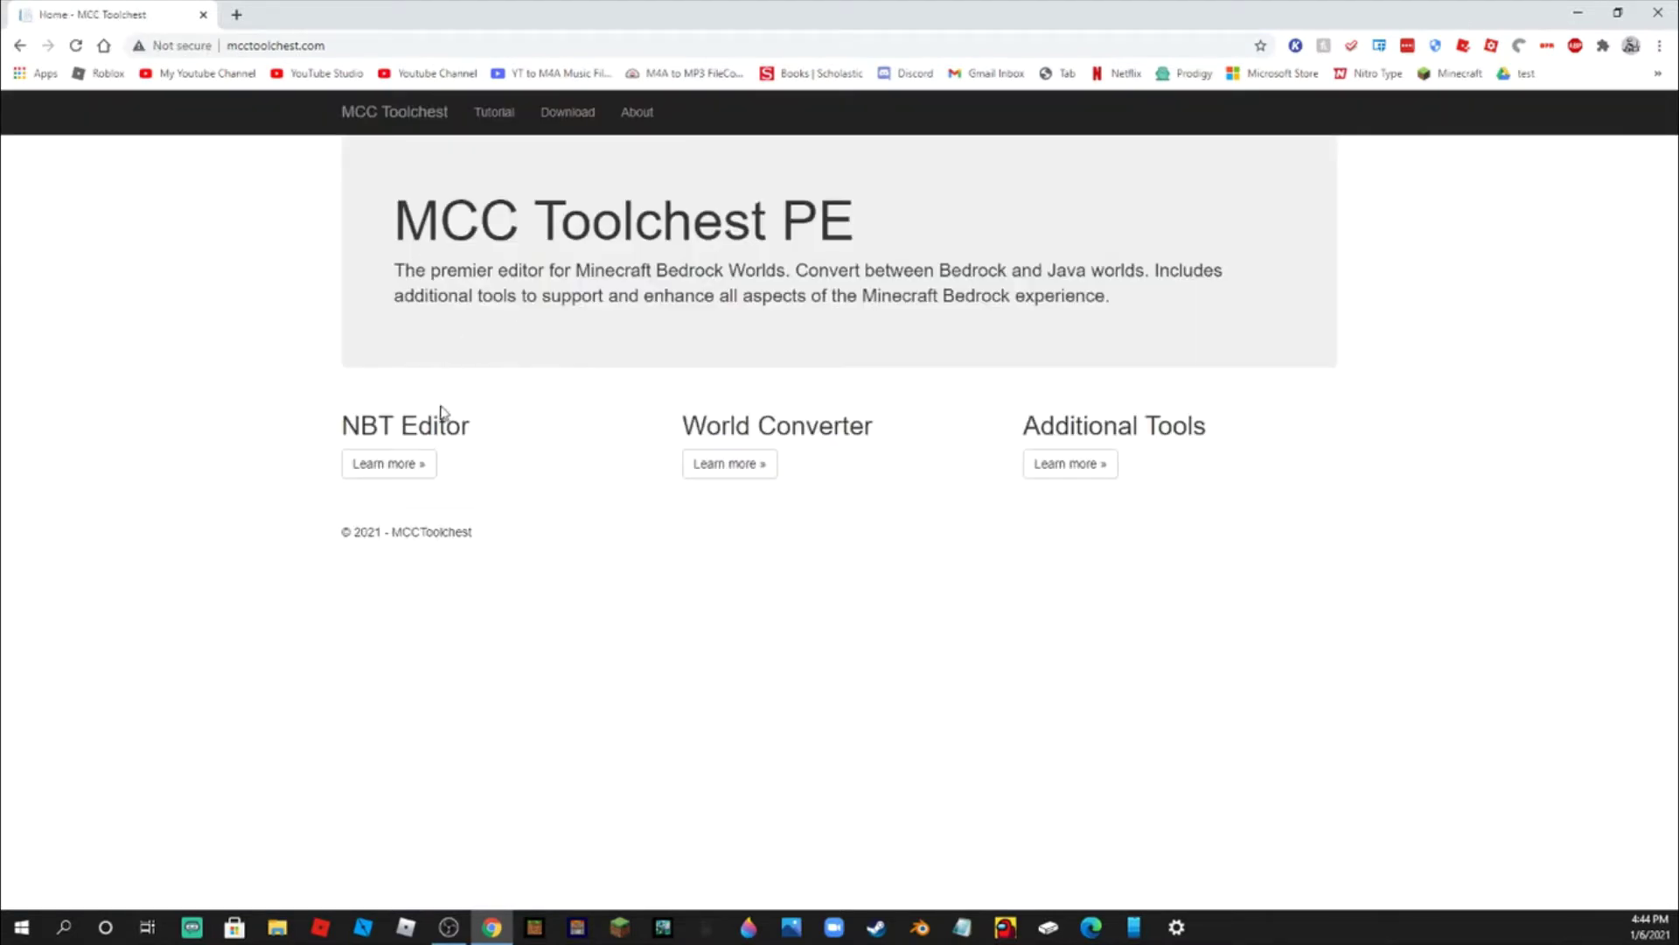
left_click(553, 132)
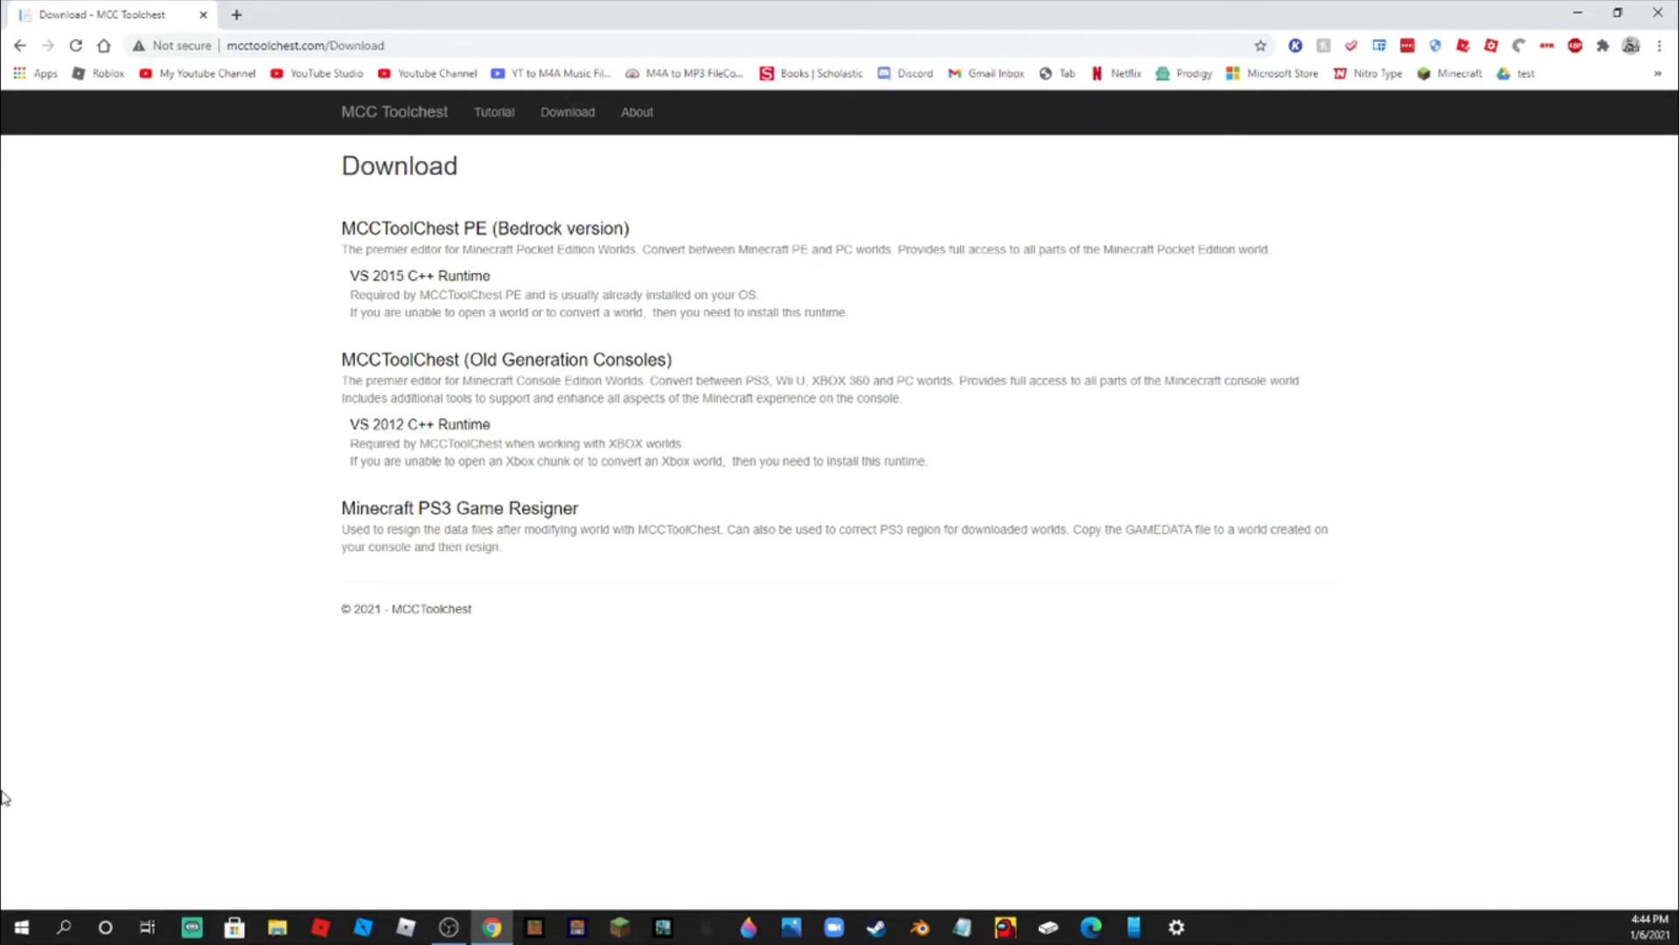
Download the MCCToolChest PE (Bedrock version) setup zip
left_click(436, 234)
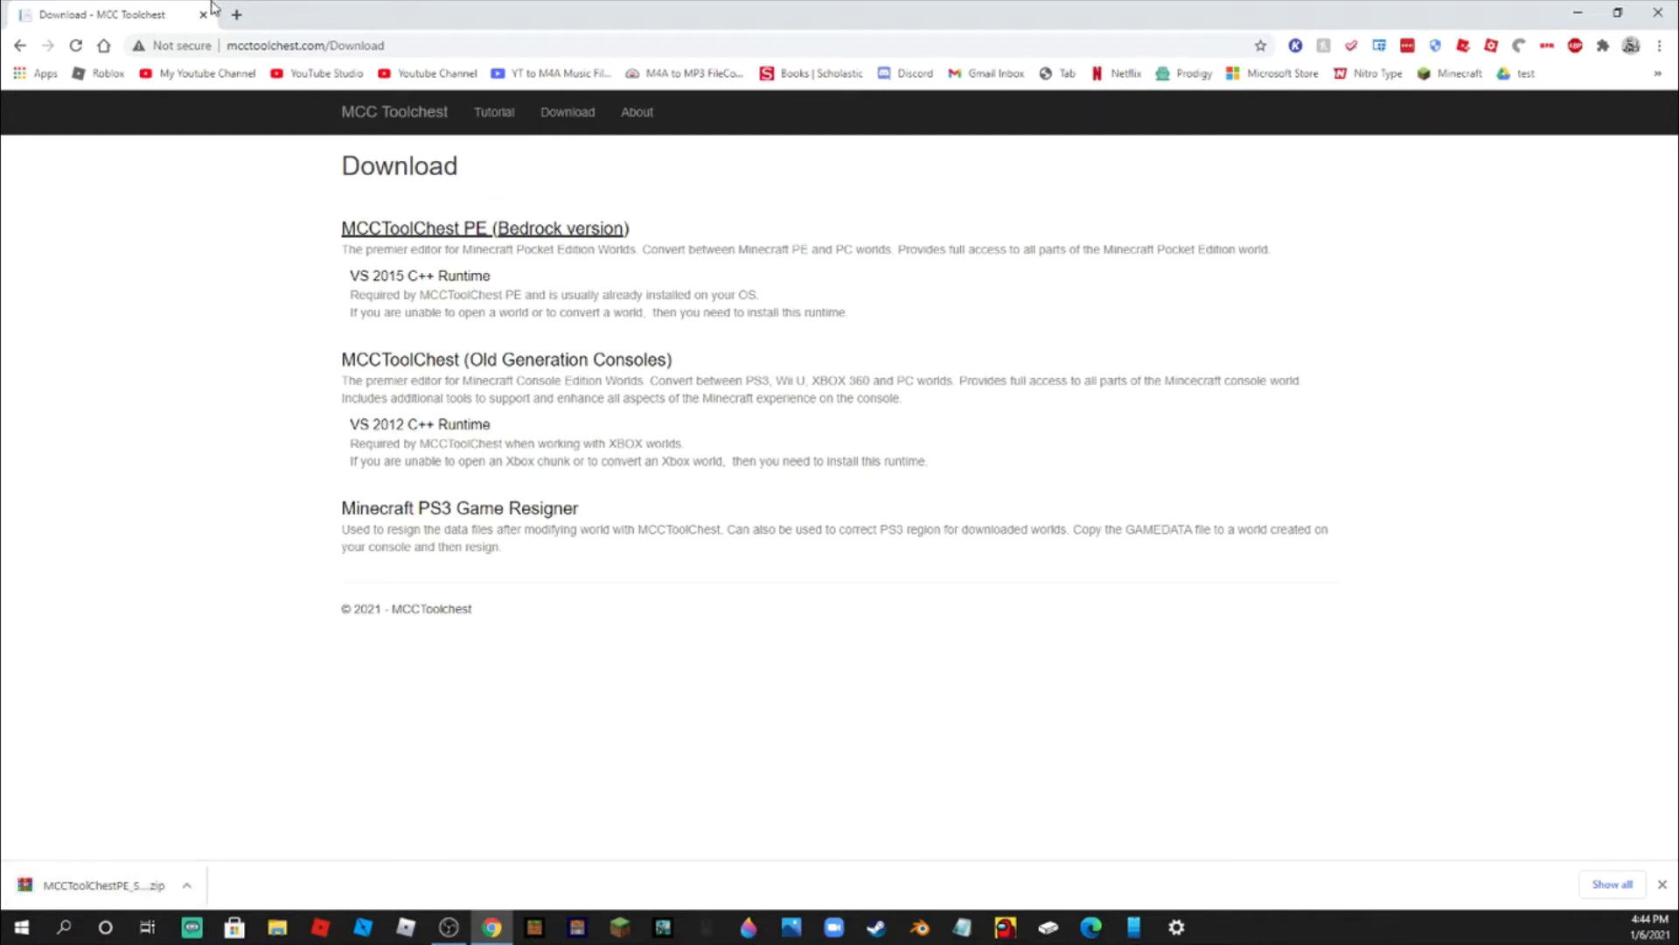
left_click(236, 14)
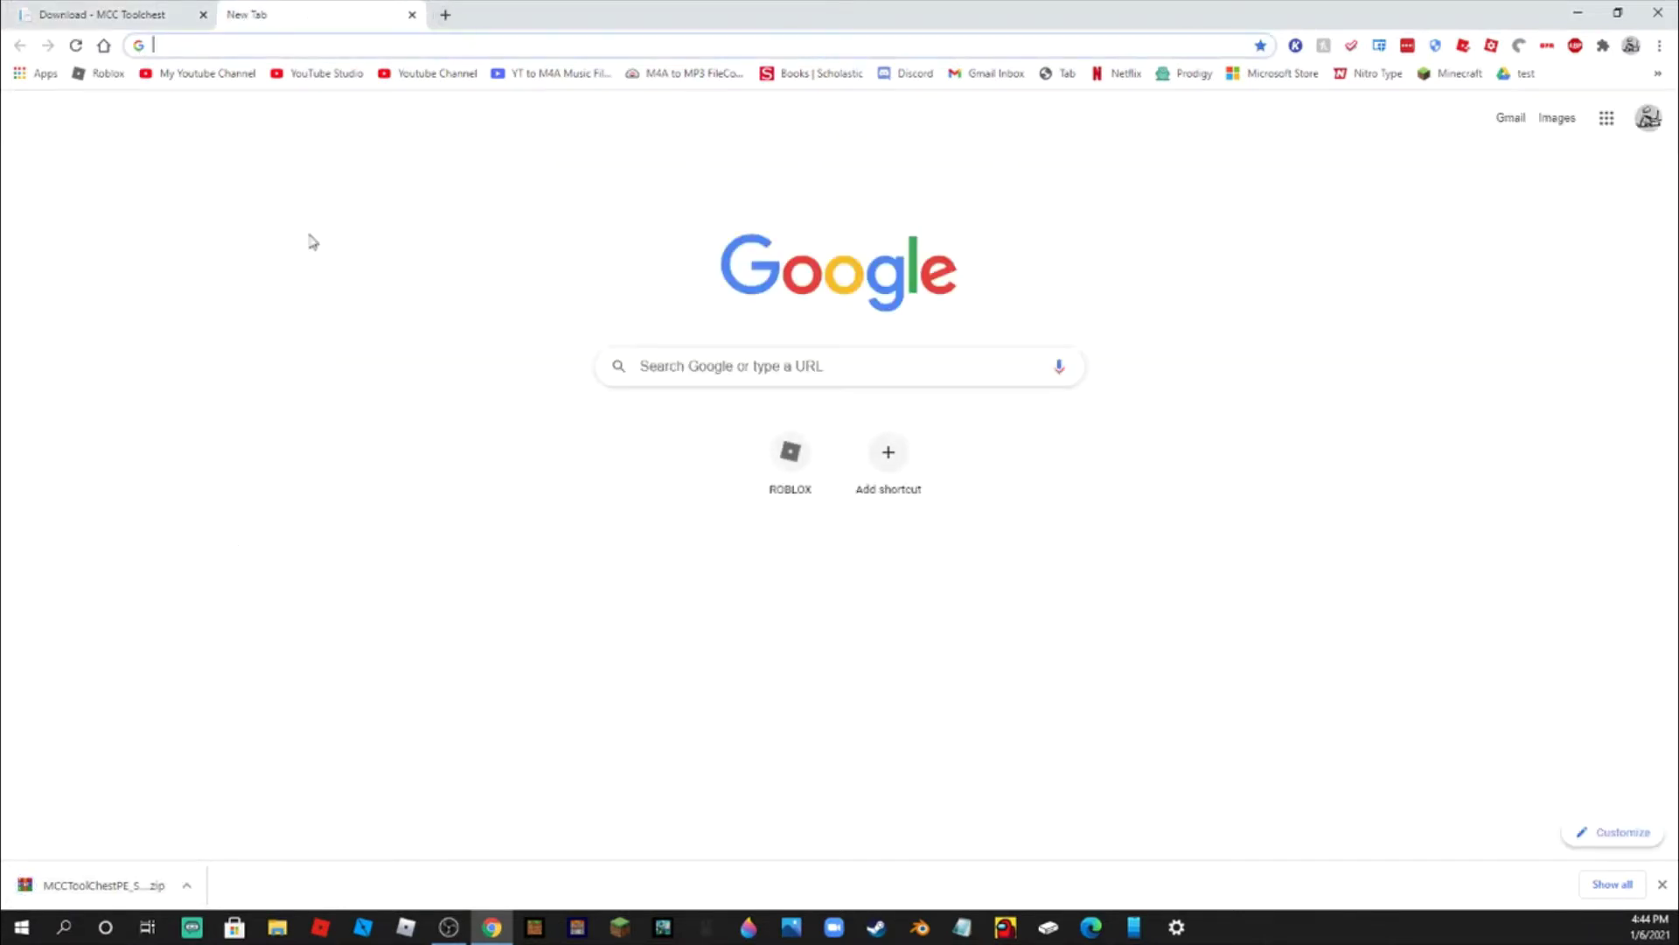
left_click(412, 14)
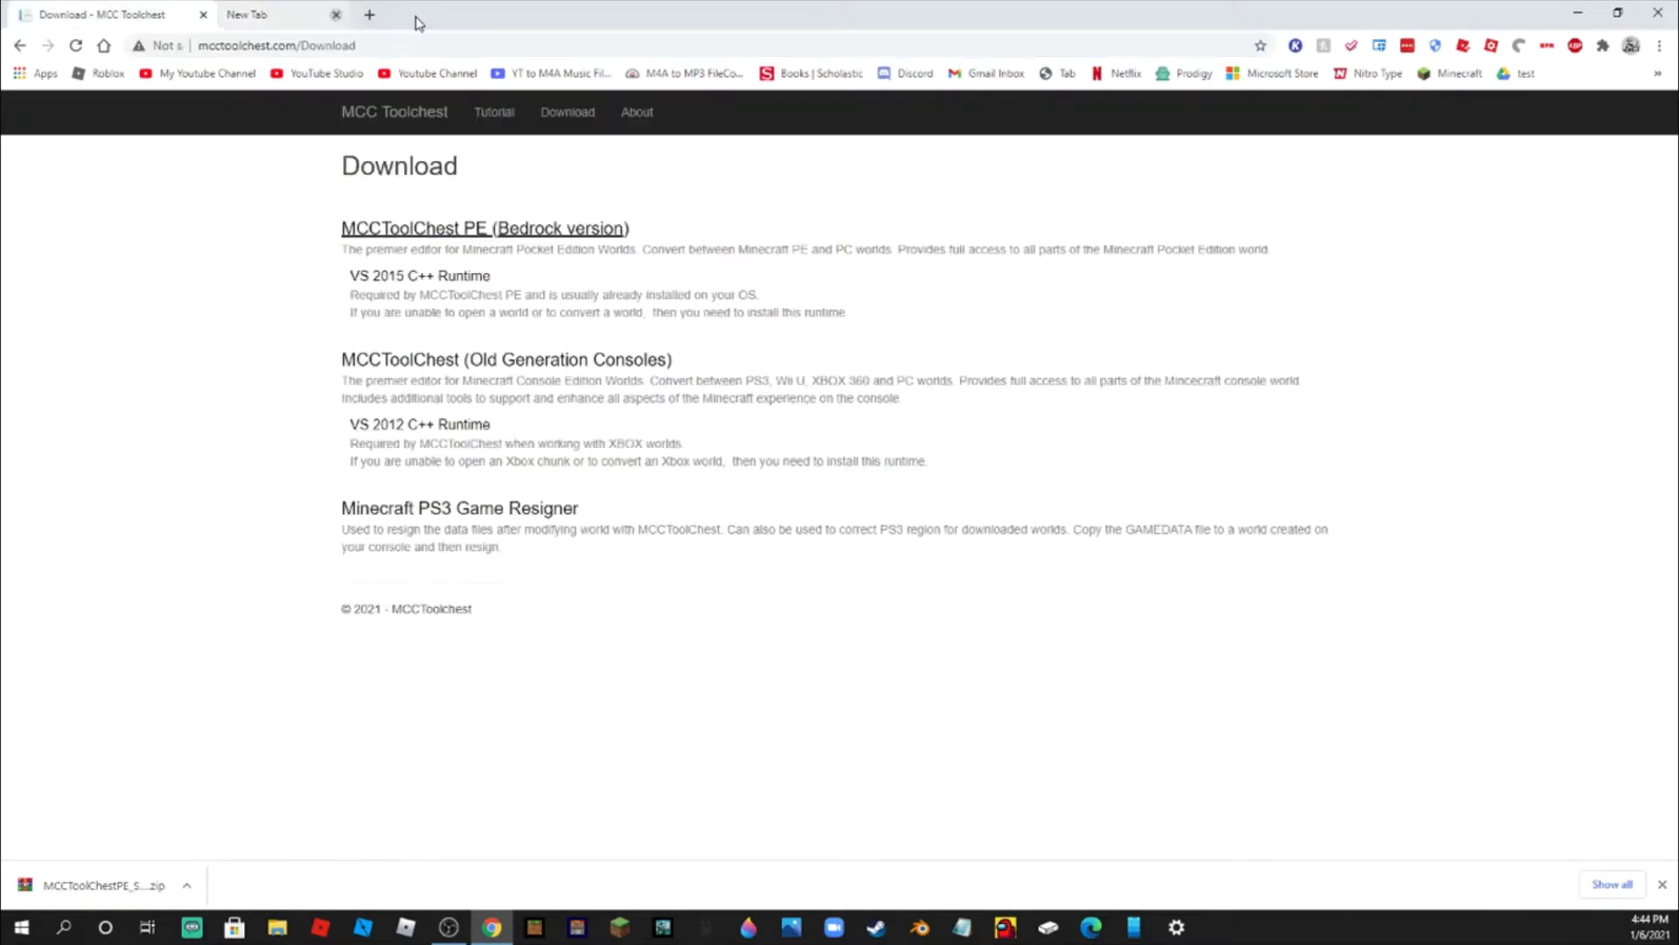
Maximize File Explorer and show the Downloads folder
left_click(286, 940)
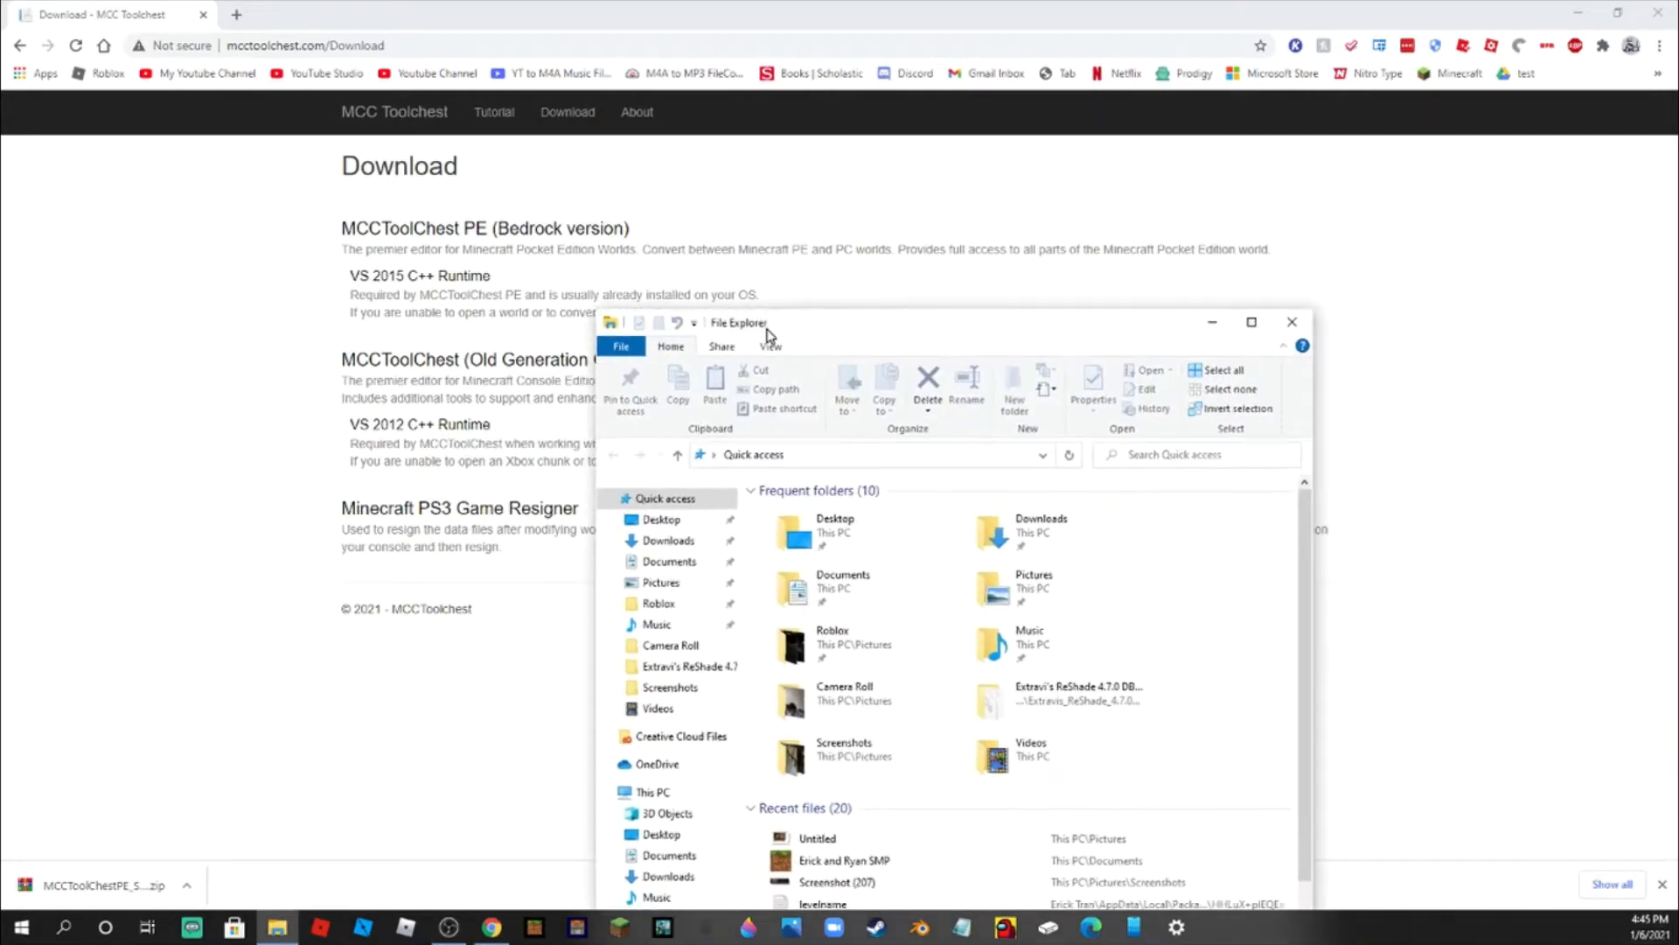
left_click_drag(764, 330, 843, 233)
double_click(845, 235)
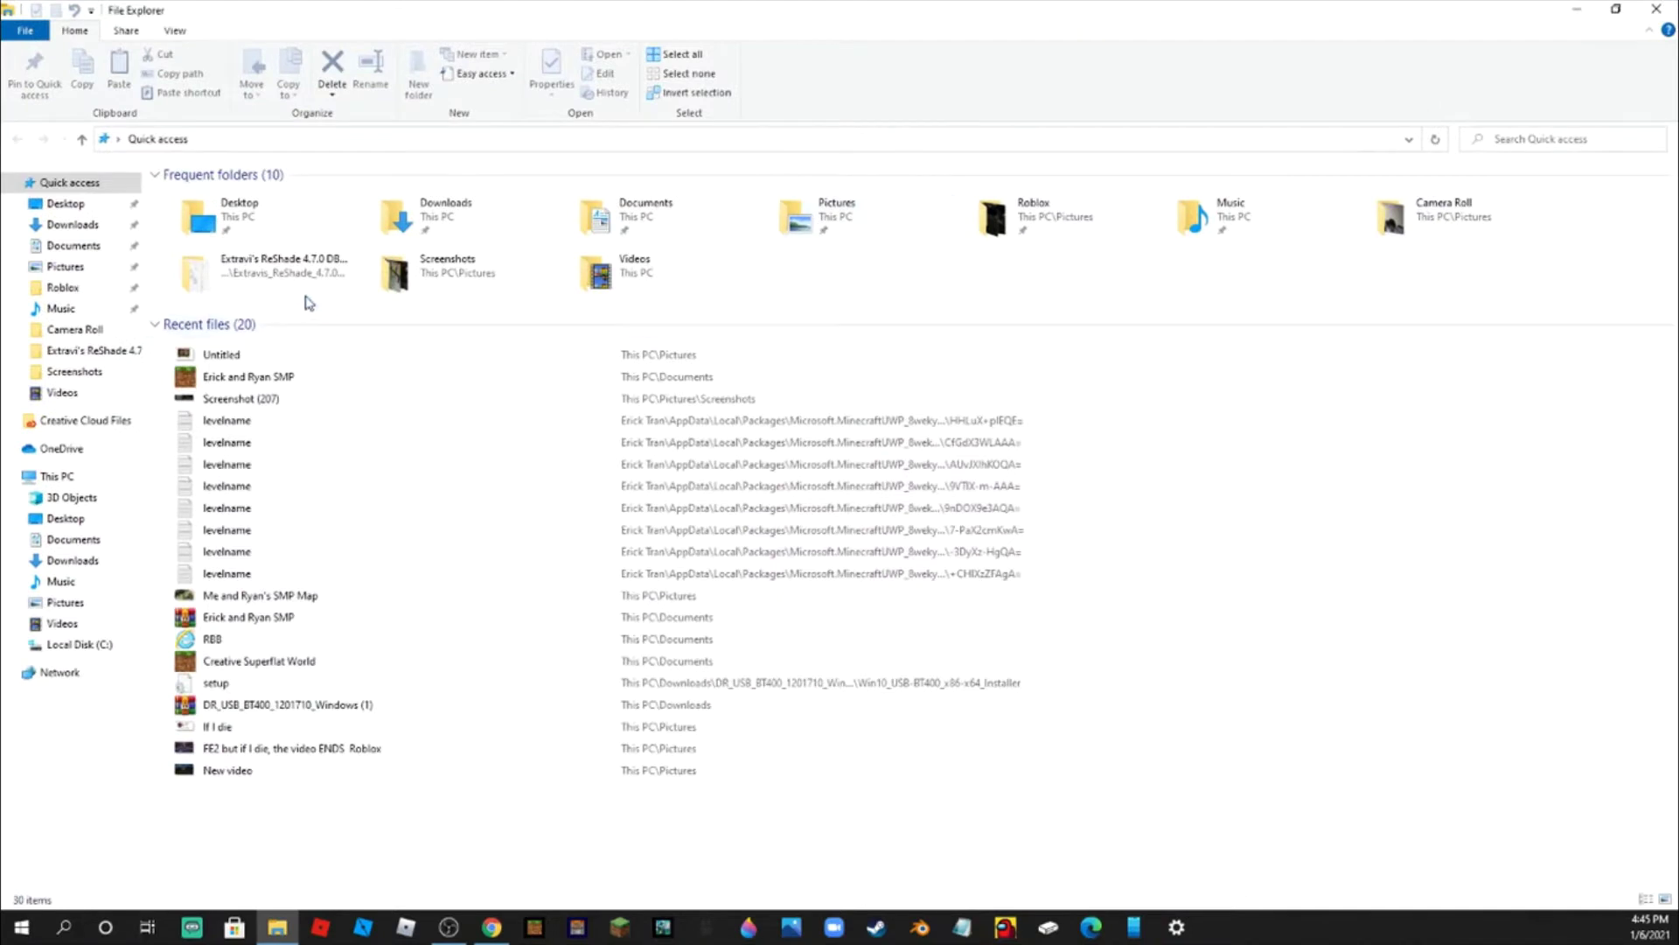
left_click(85, 226)
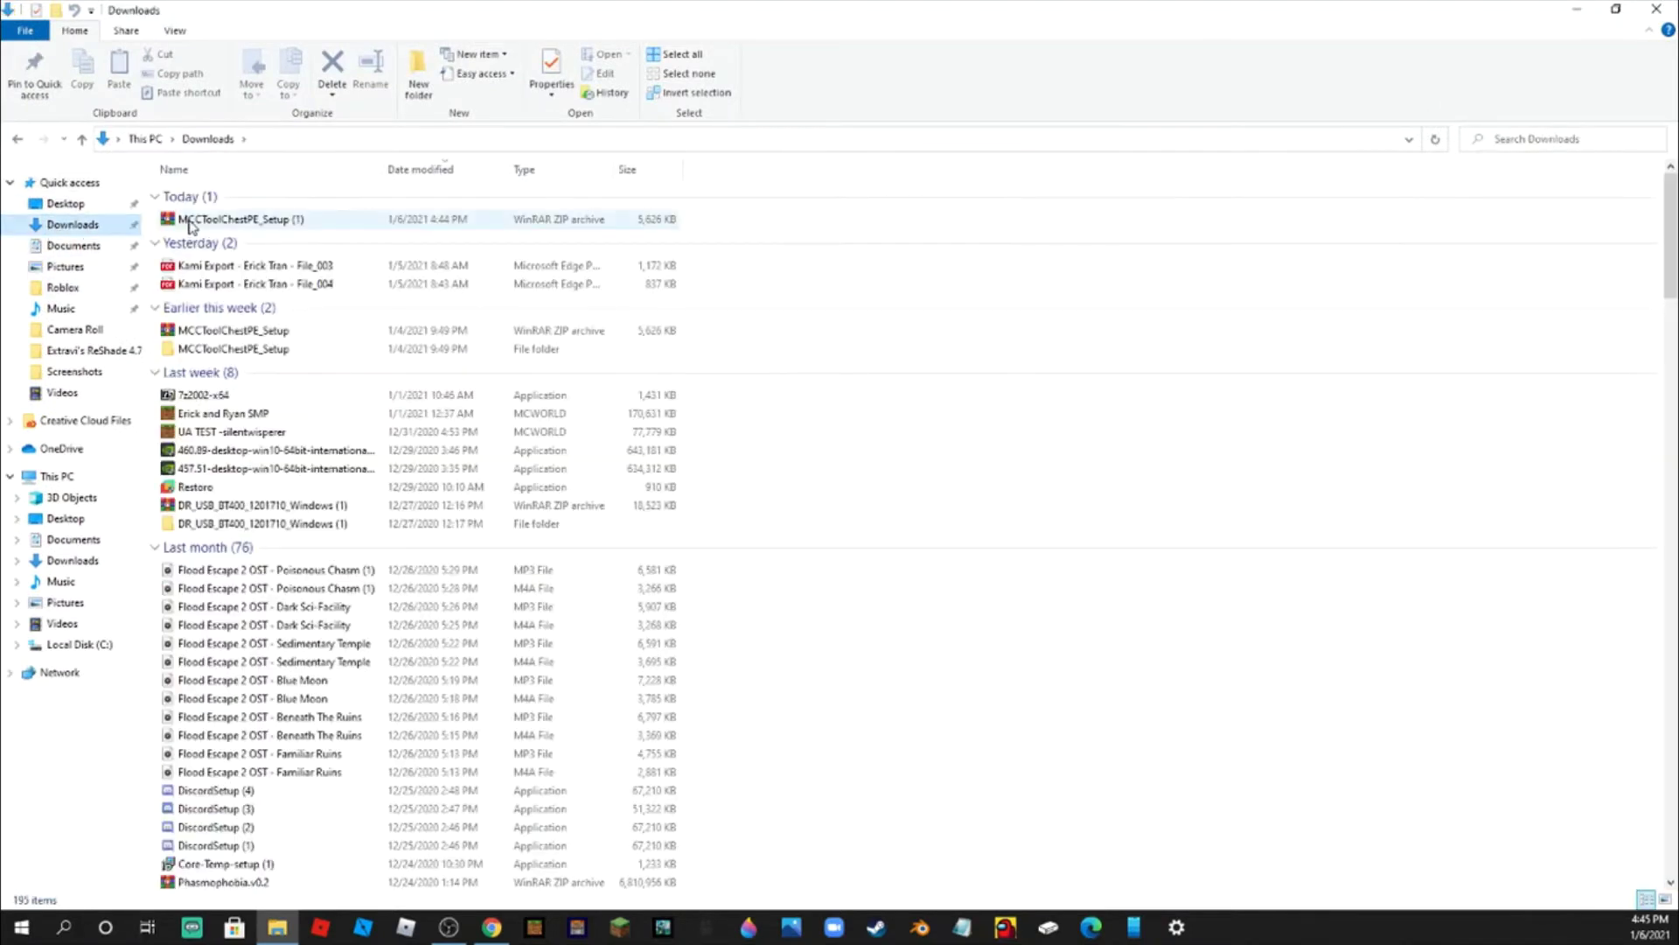
Extract the zip to MCCToolChestPE_Setup (1) and open that extracted folder
right_click(214, 221)
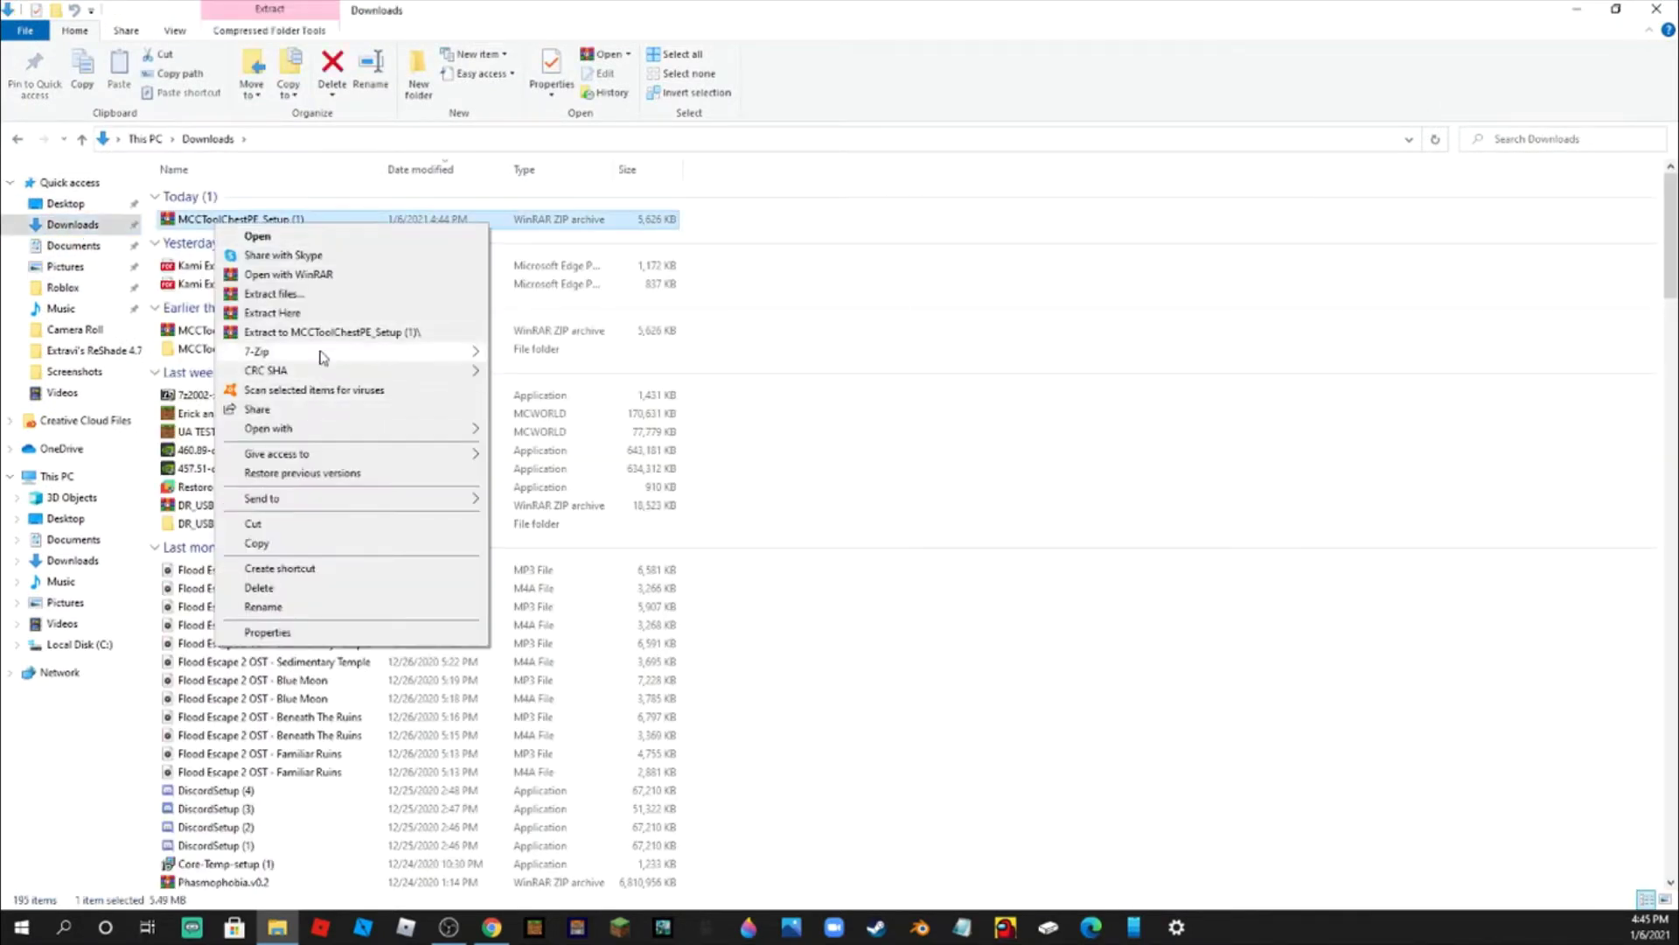
left_click(341, 332)
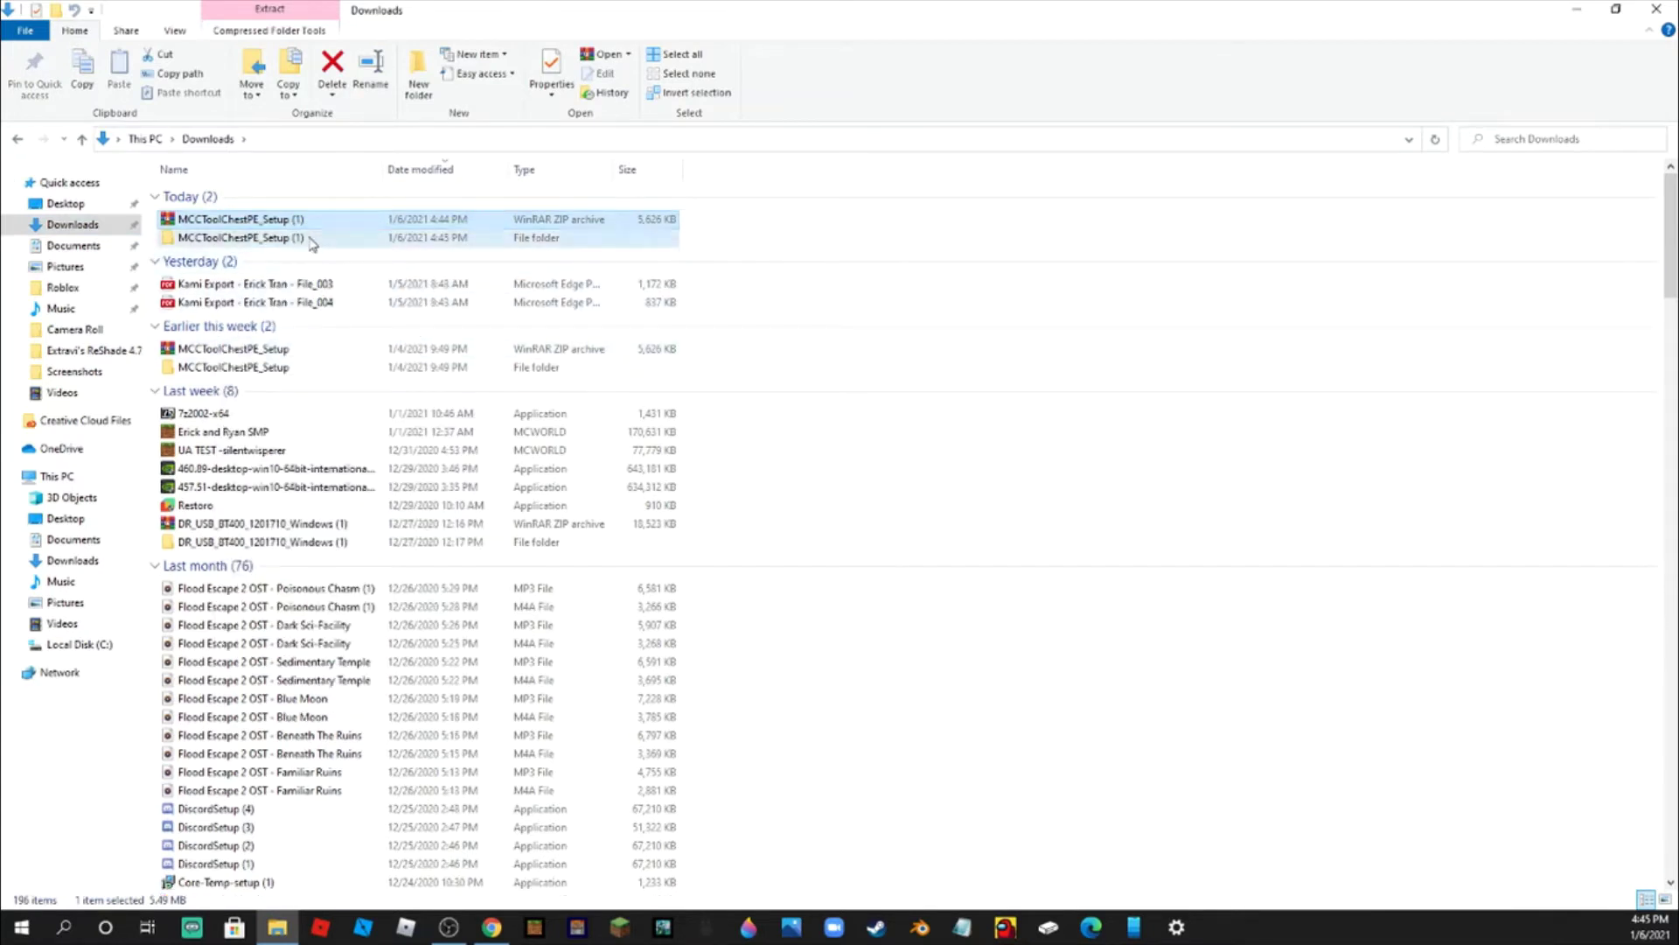
left_click(308, 238)
left_click(308, 237)
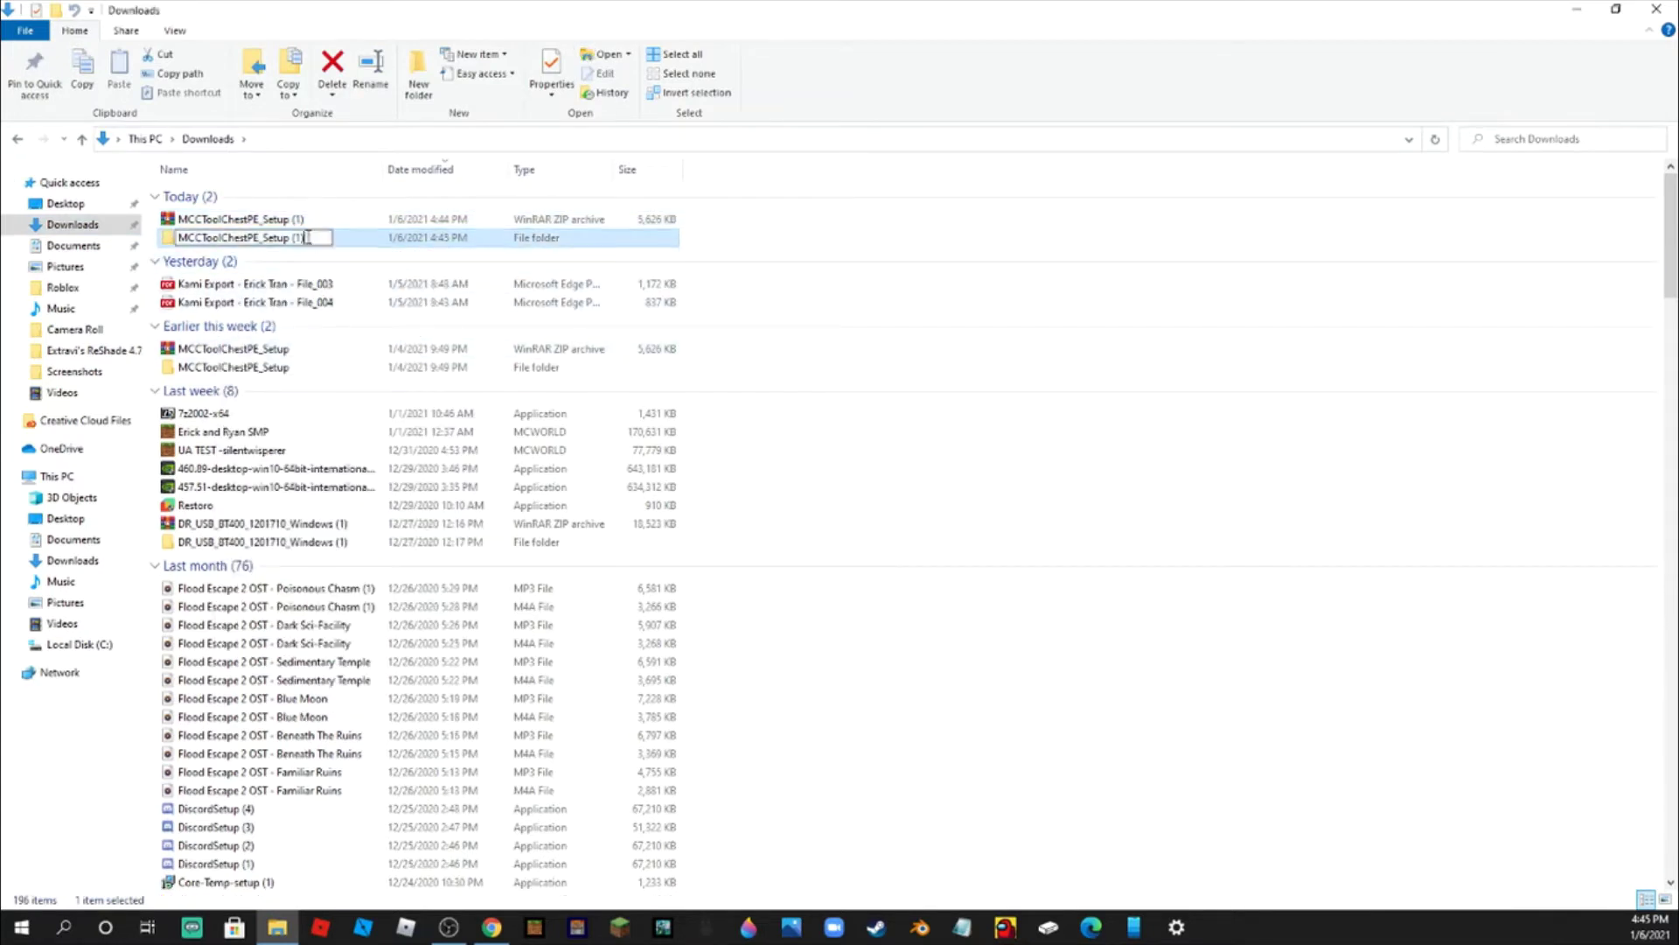
double_click(360, 243)
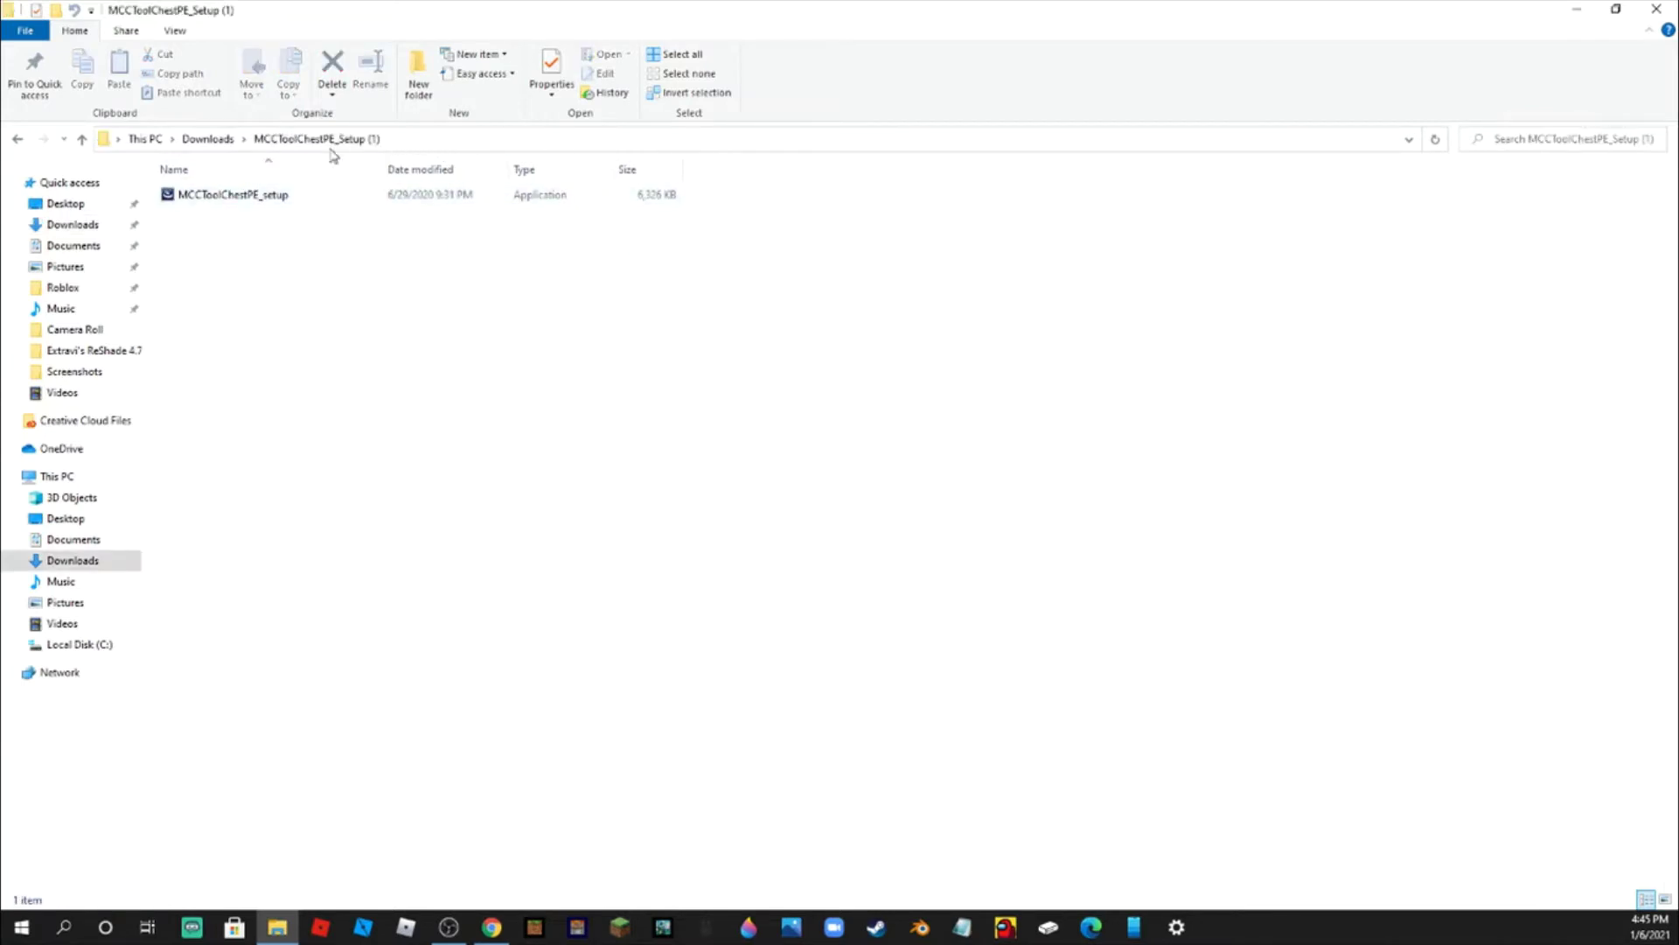
double_click(590, 197)
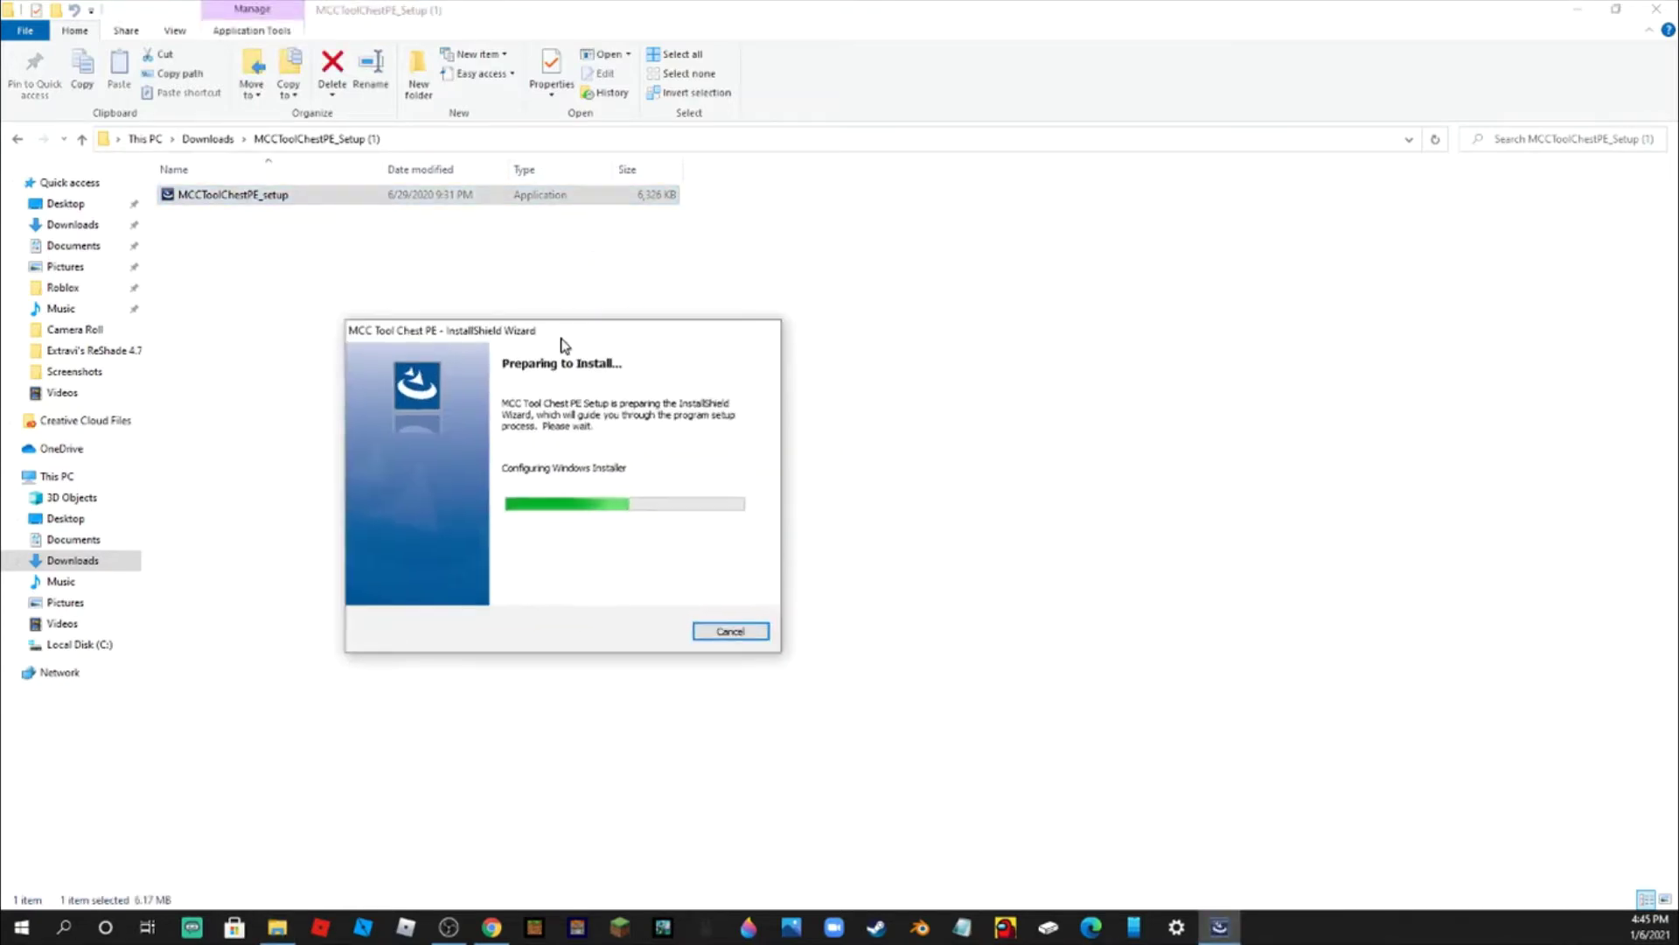
left_click_drag(562, 340, 679, 358)
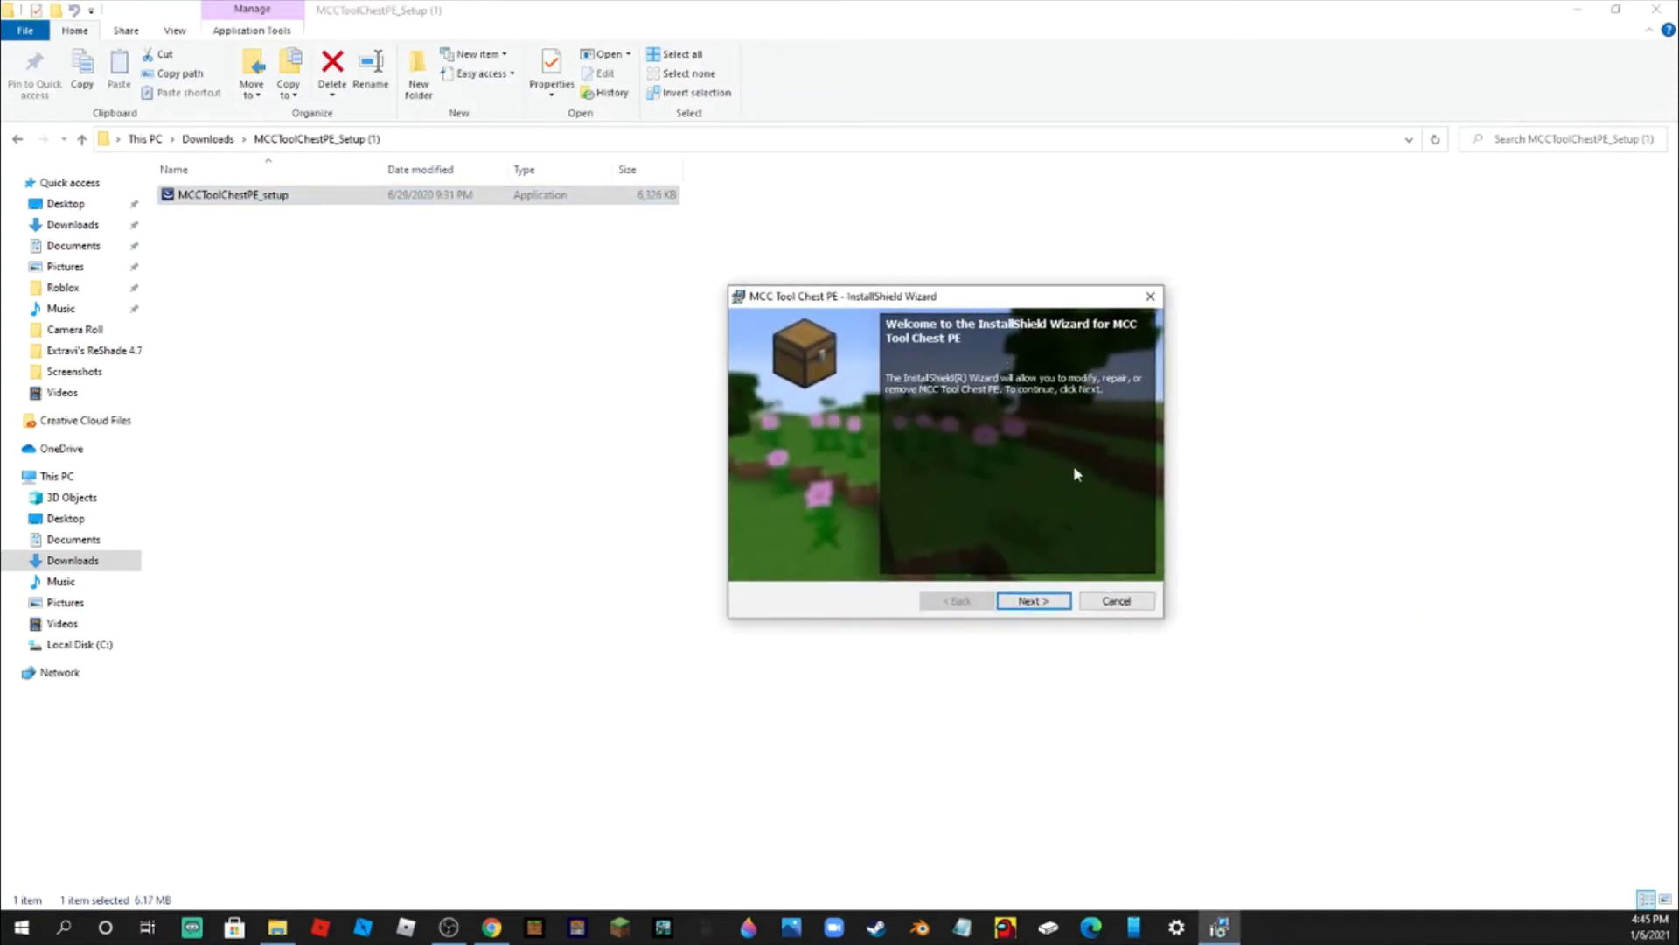
left_click(1037, 601)
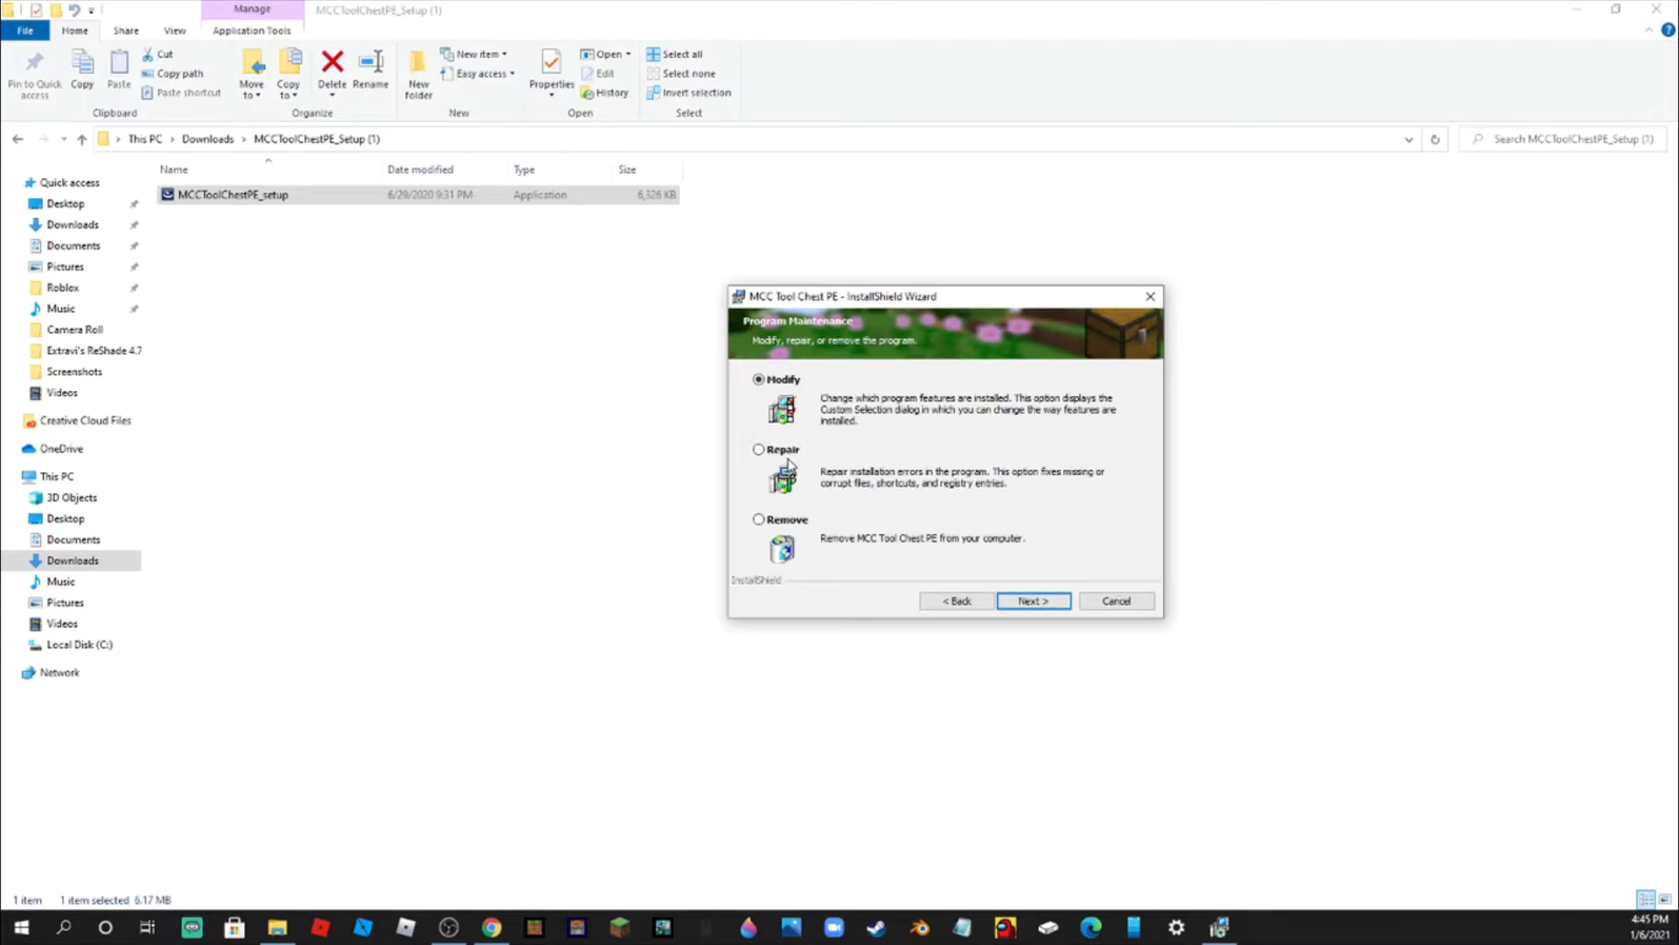
left_click(1142, 604)
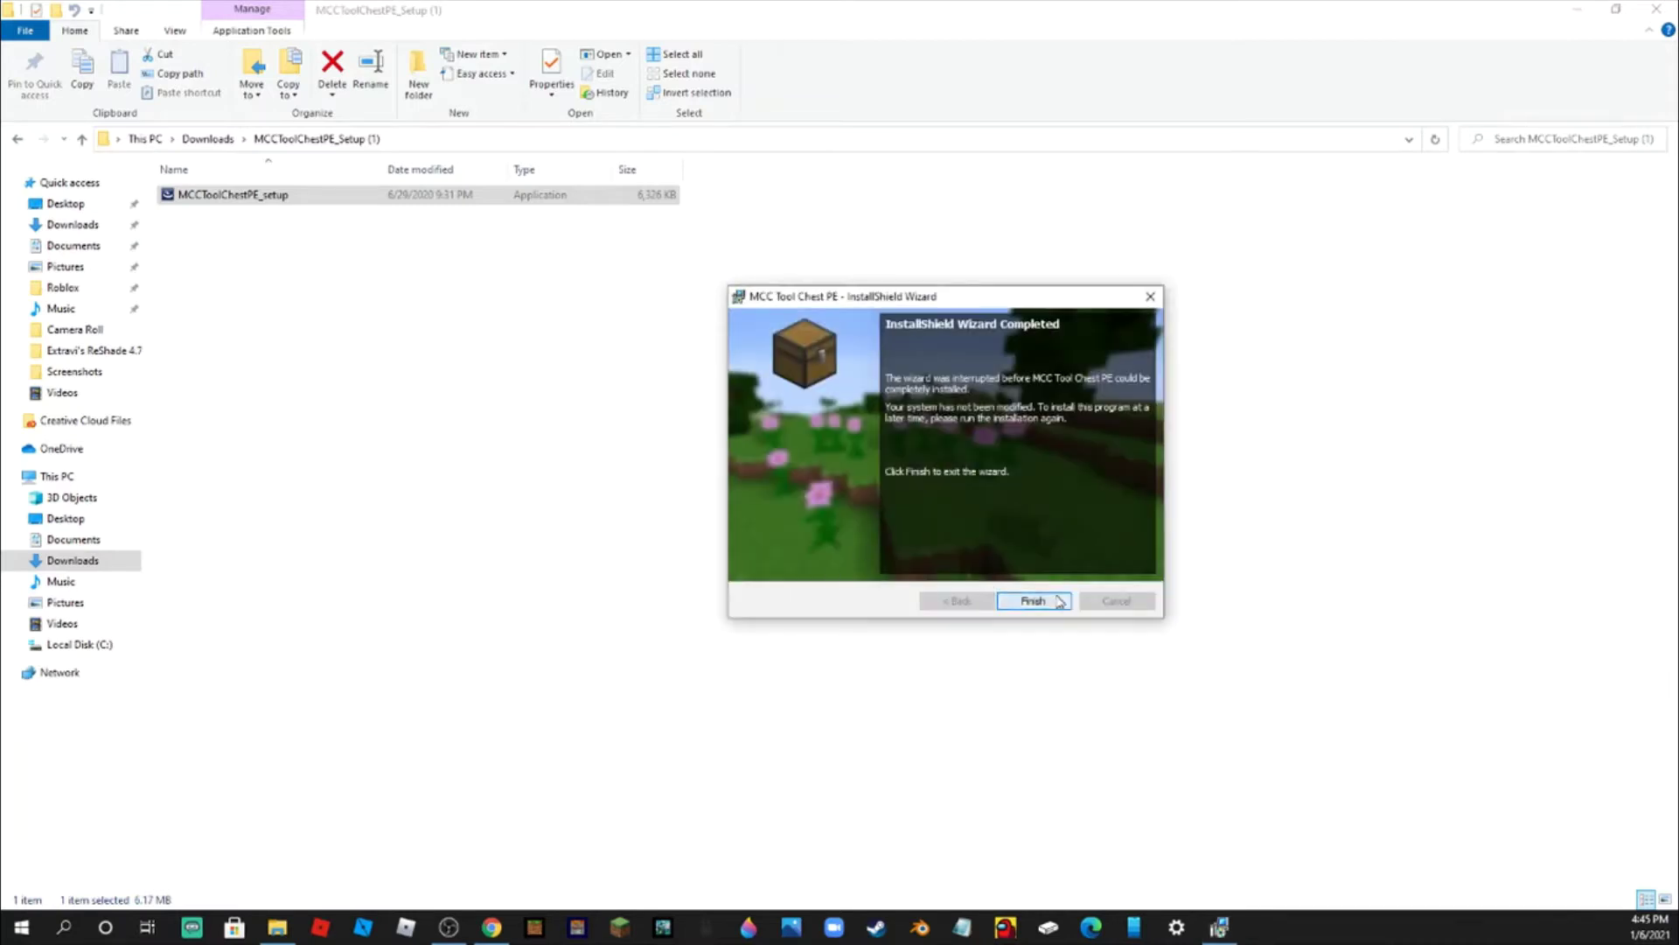
left_click(1041, 603)
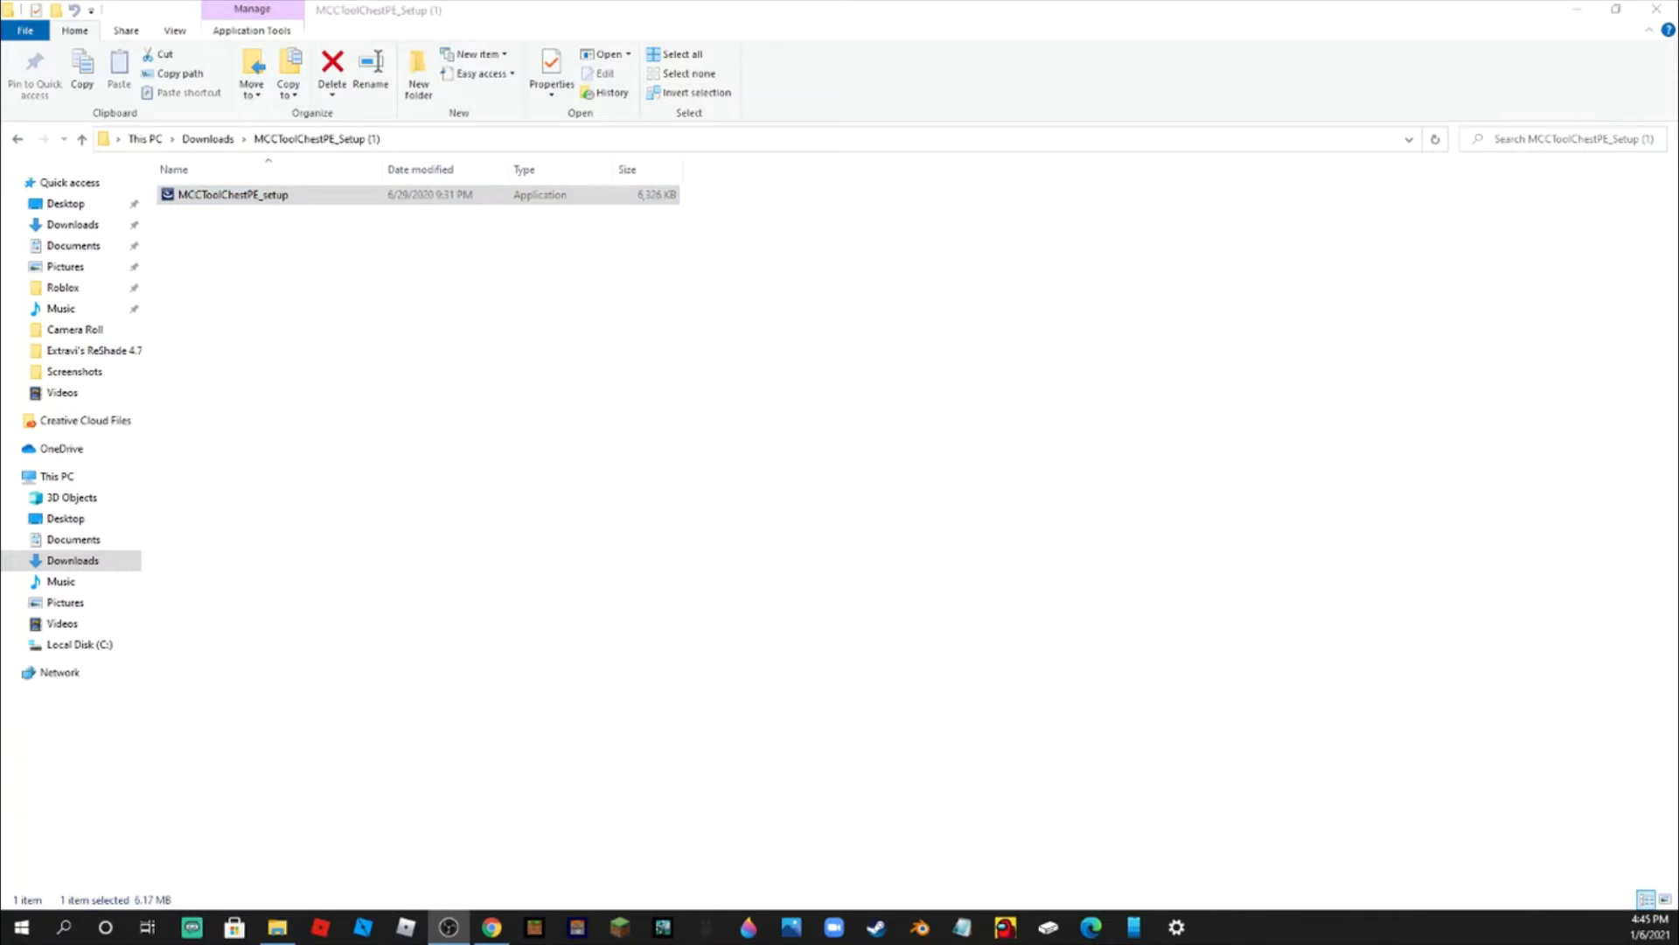
Follow the VS 2015 C++ Runtime link to Microsoft's Visual C++ Redistributable page, cancelling the download
mouse_move(1110, 8)
left_mouse_down()
mouse_move(1029, 131)
mouse_move(1115, 79)
mouse_move(1206, 76)
left_mouse_up()
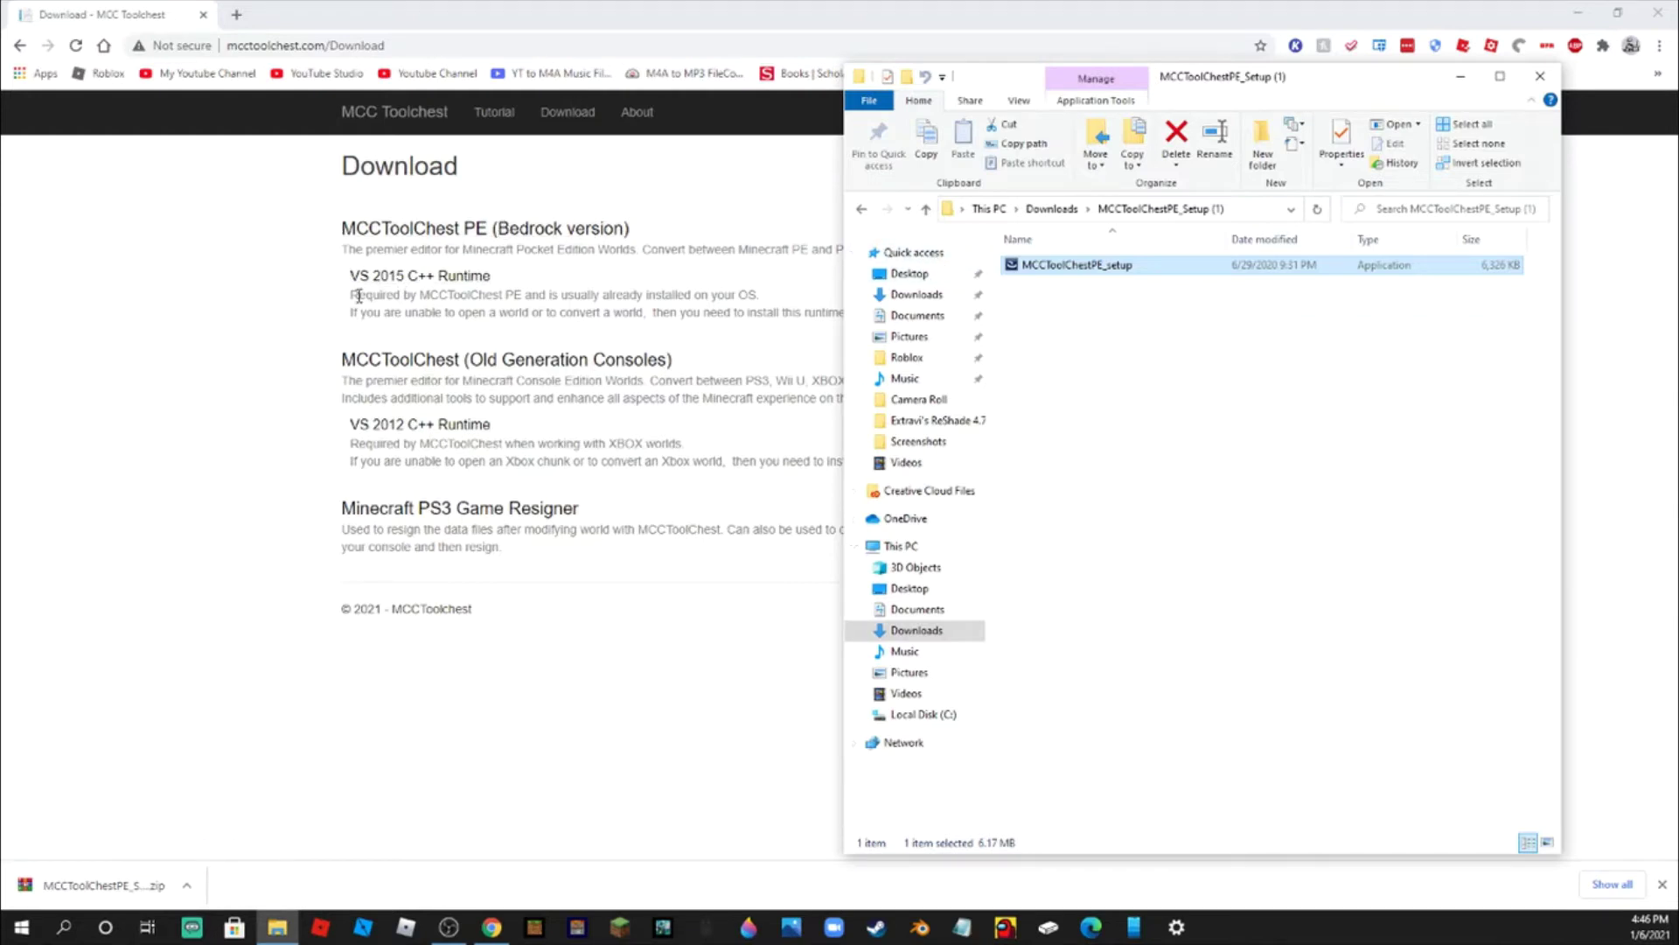
left_click(324, 287)
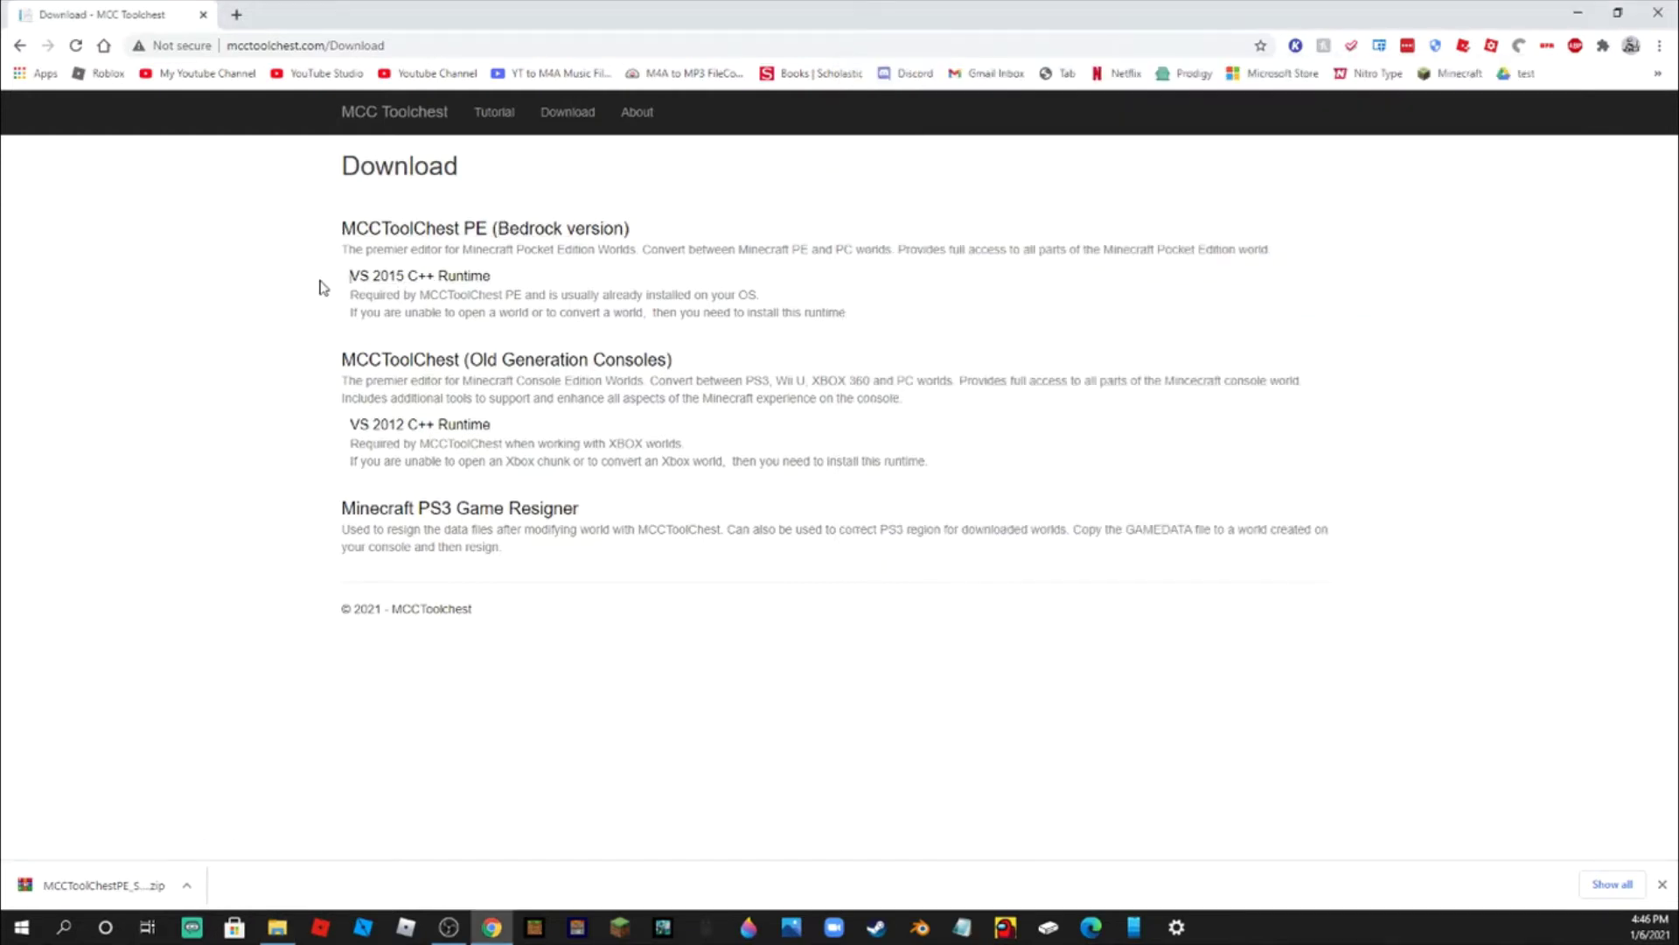
left_click(438, 277)
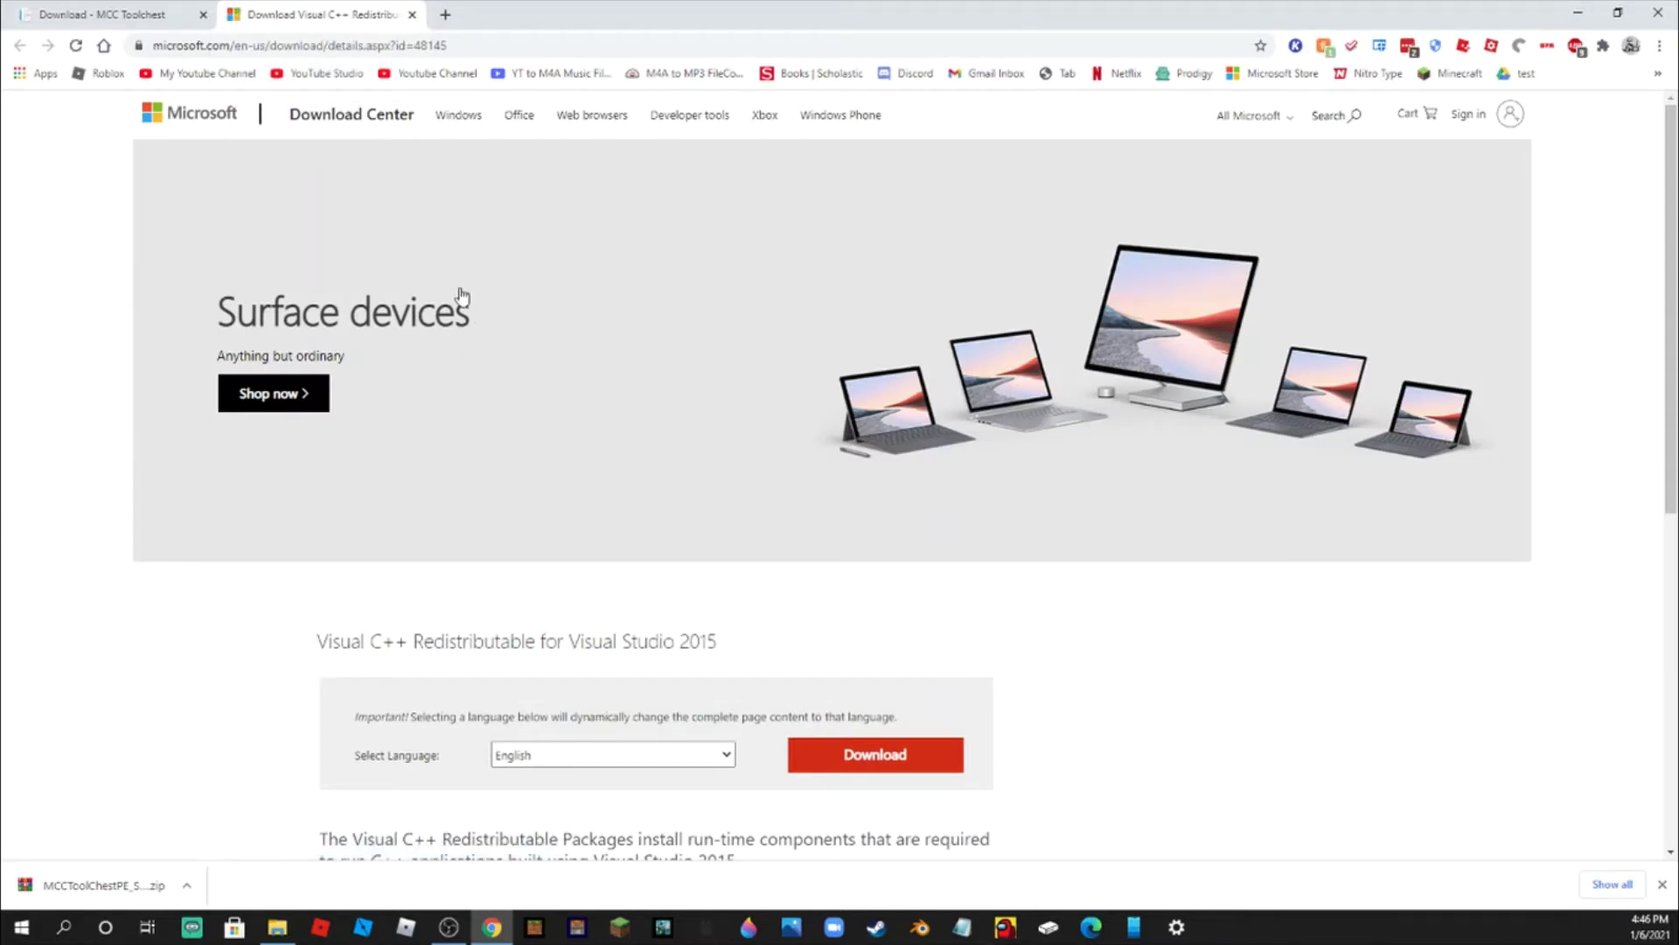
scroll(315, 822, "down", 5)
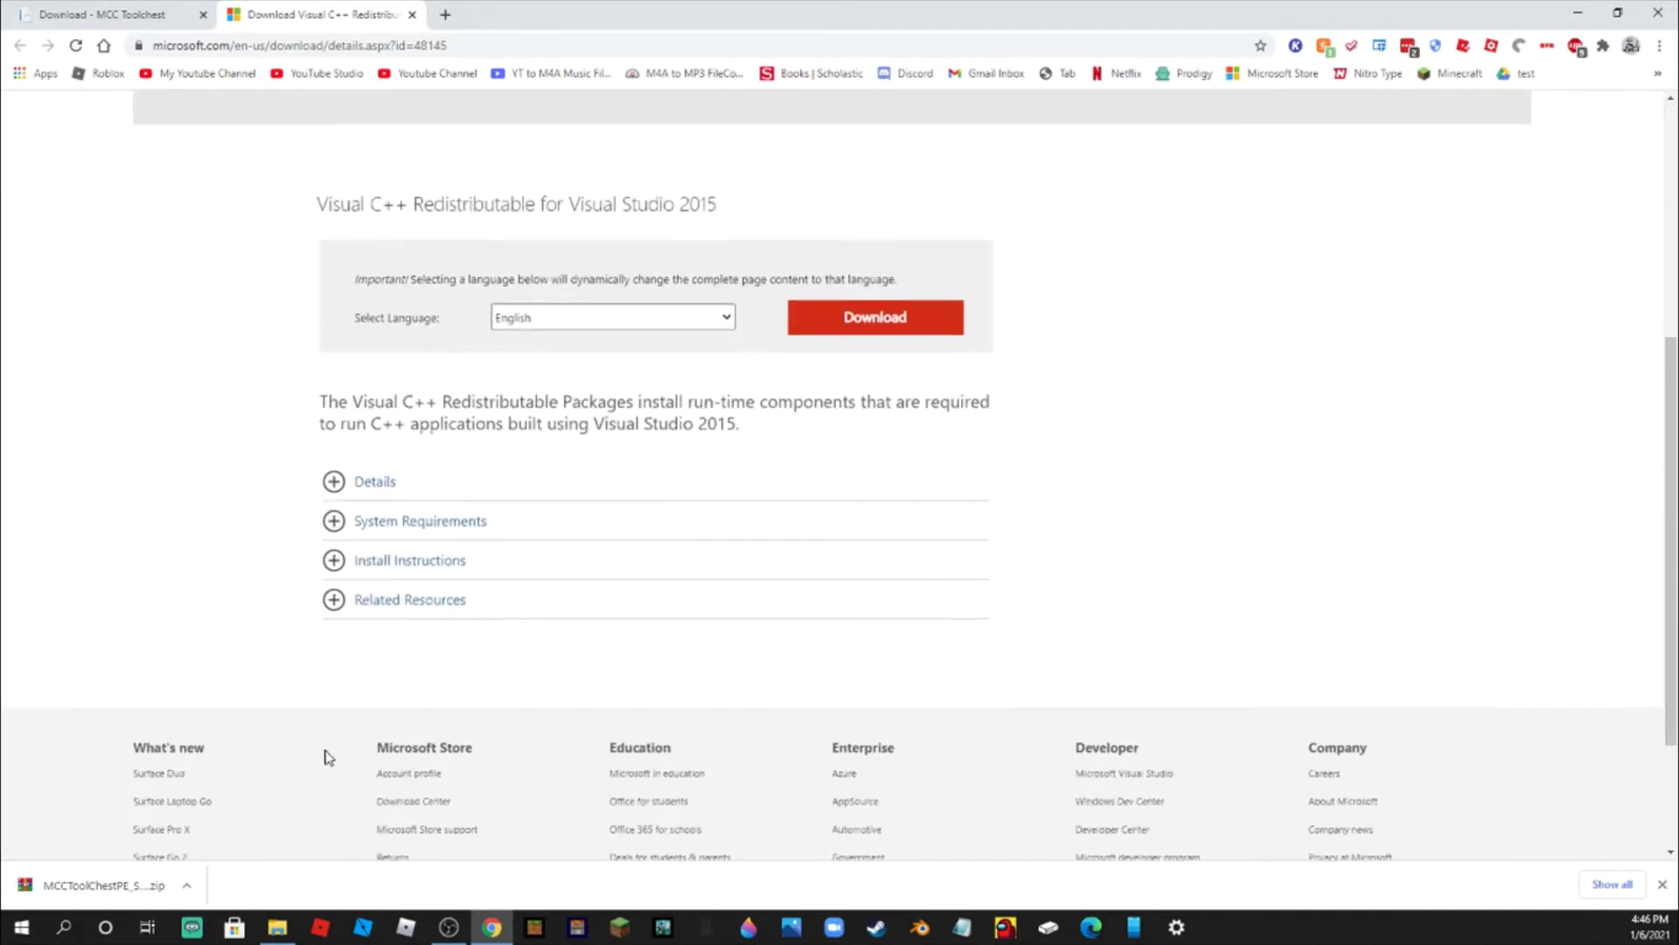
left_click(843, 317)
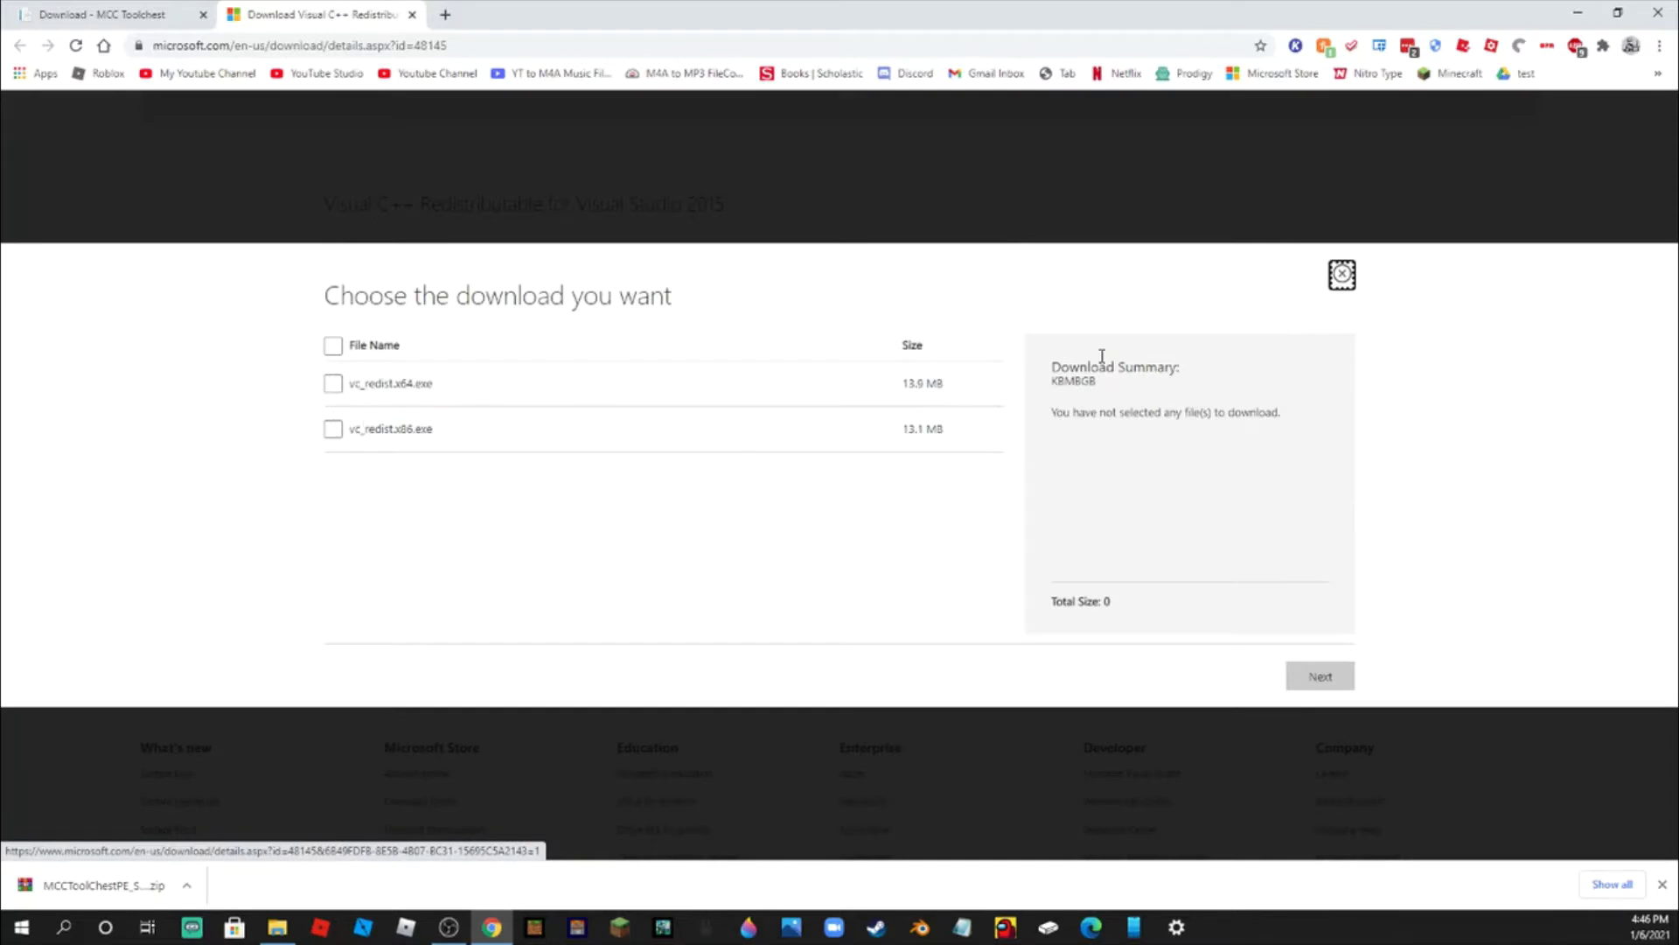
left_click(1342, 274)
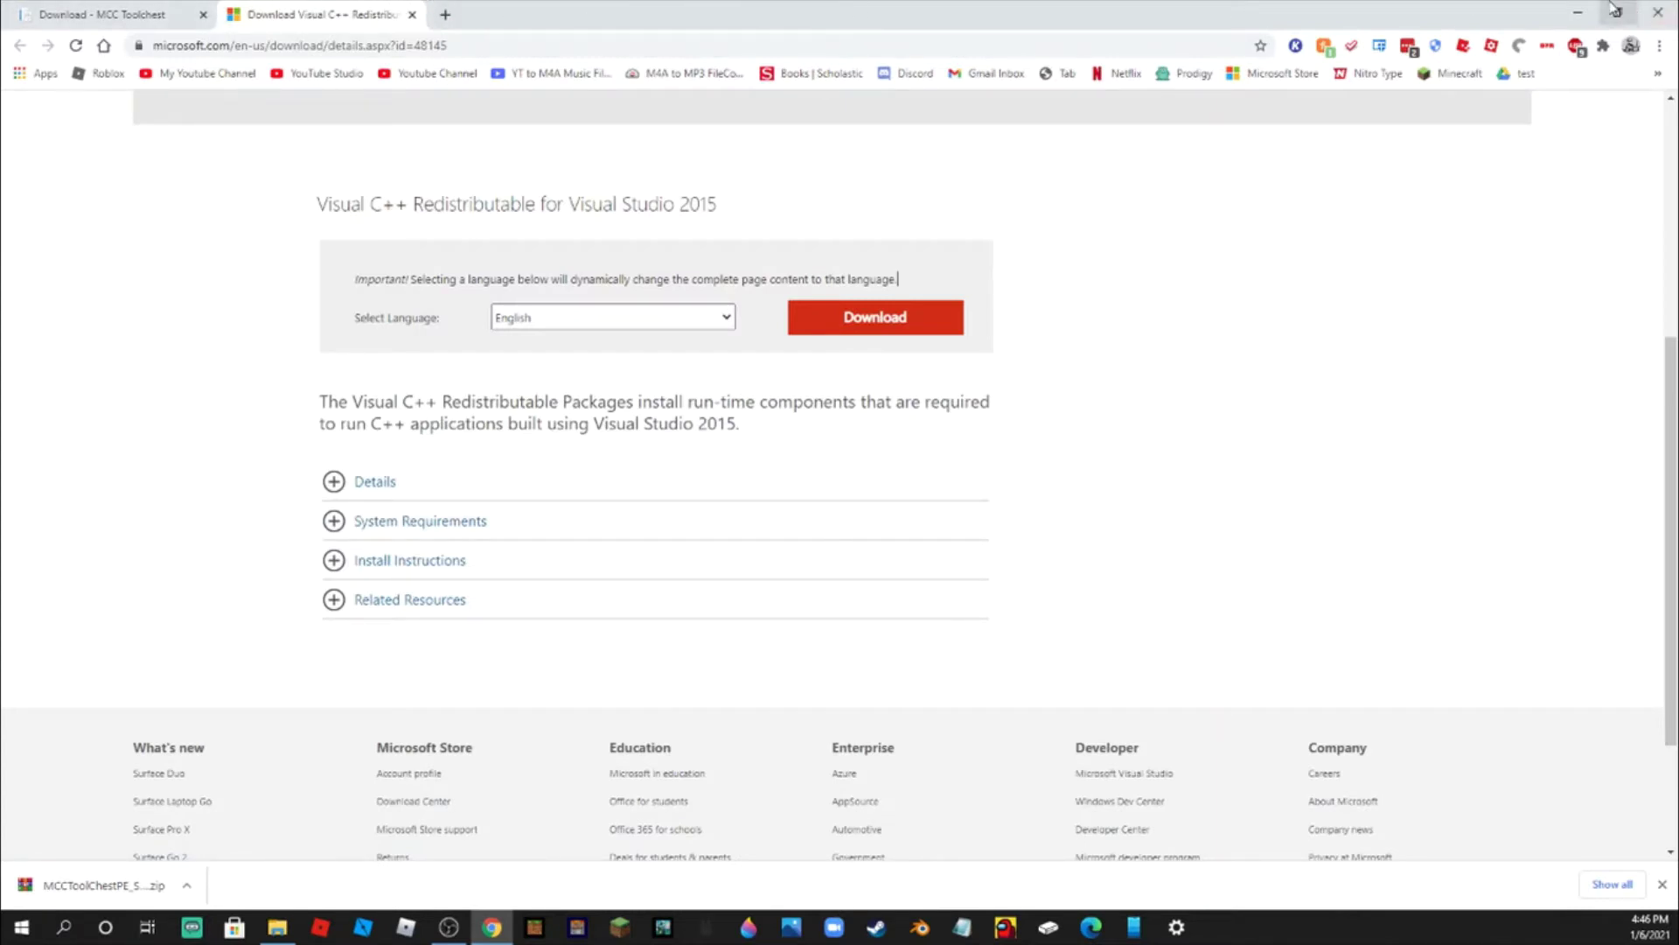
Close Chrome and nudge the MCC Tool Chest PE shortcut on the desktop
left_click(1657, 12)
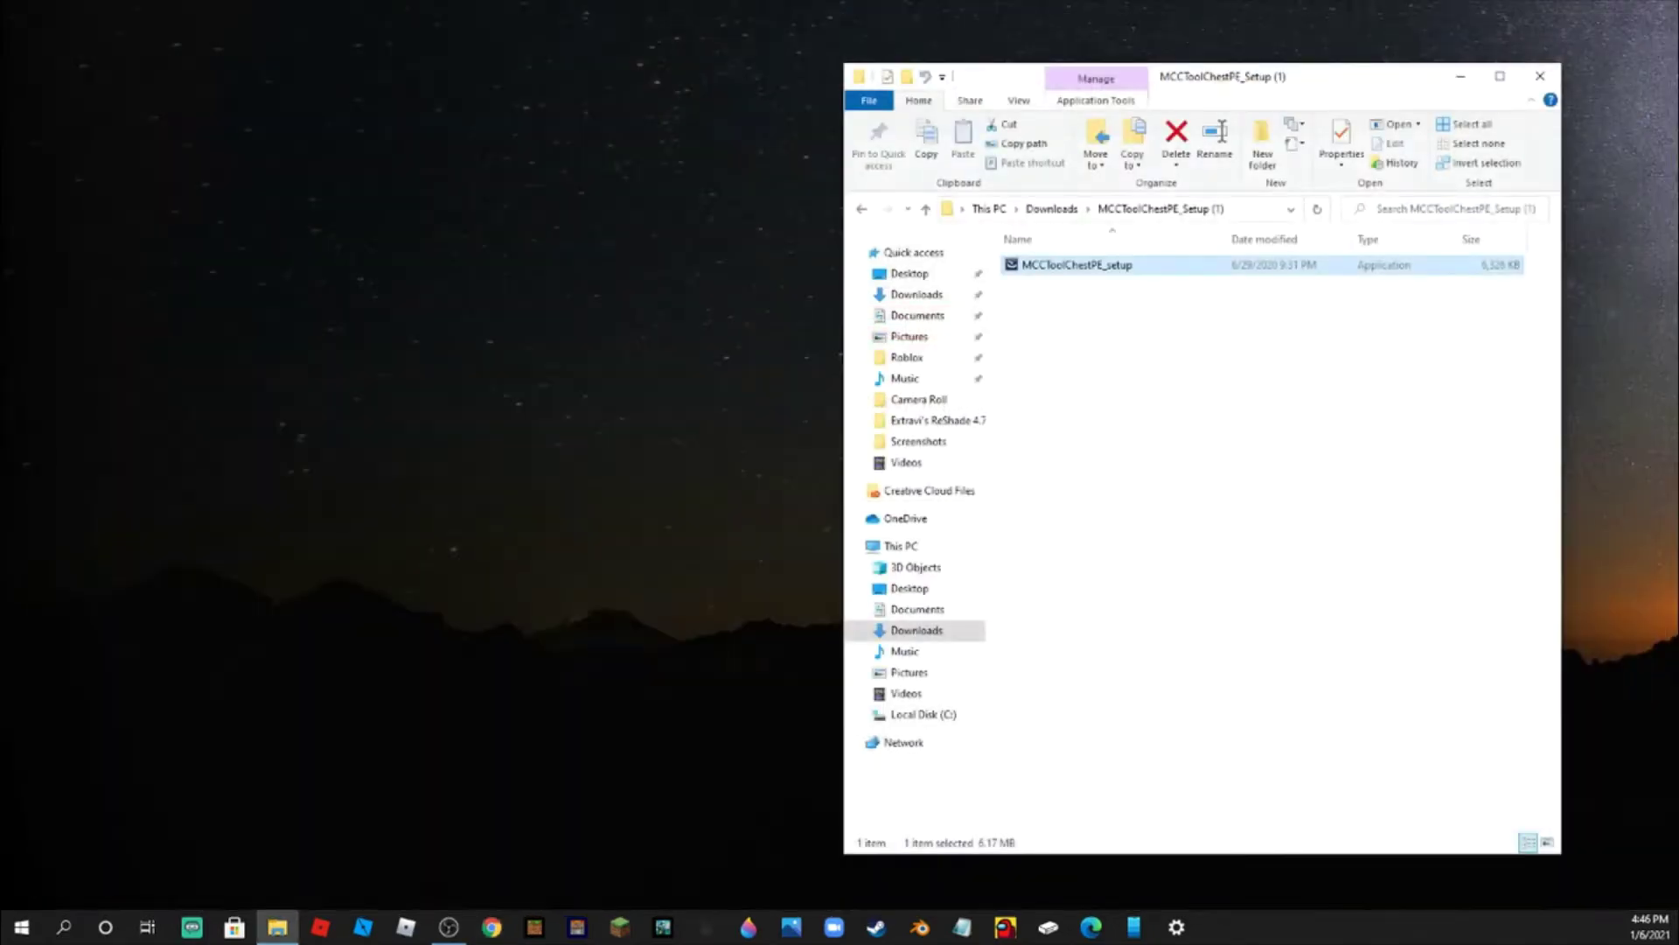
left_click(208, 501)
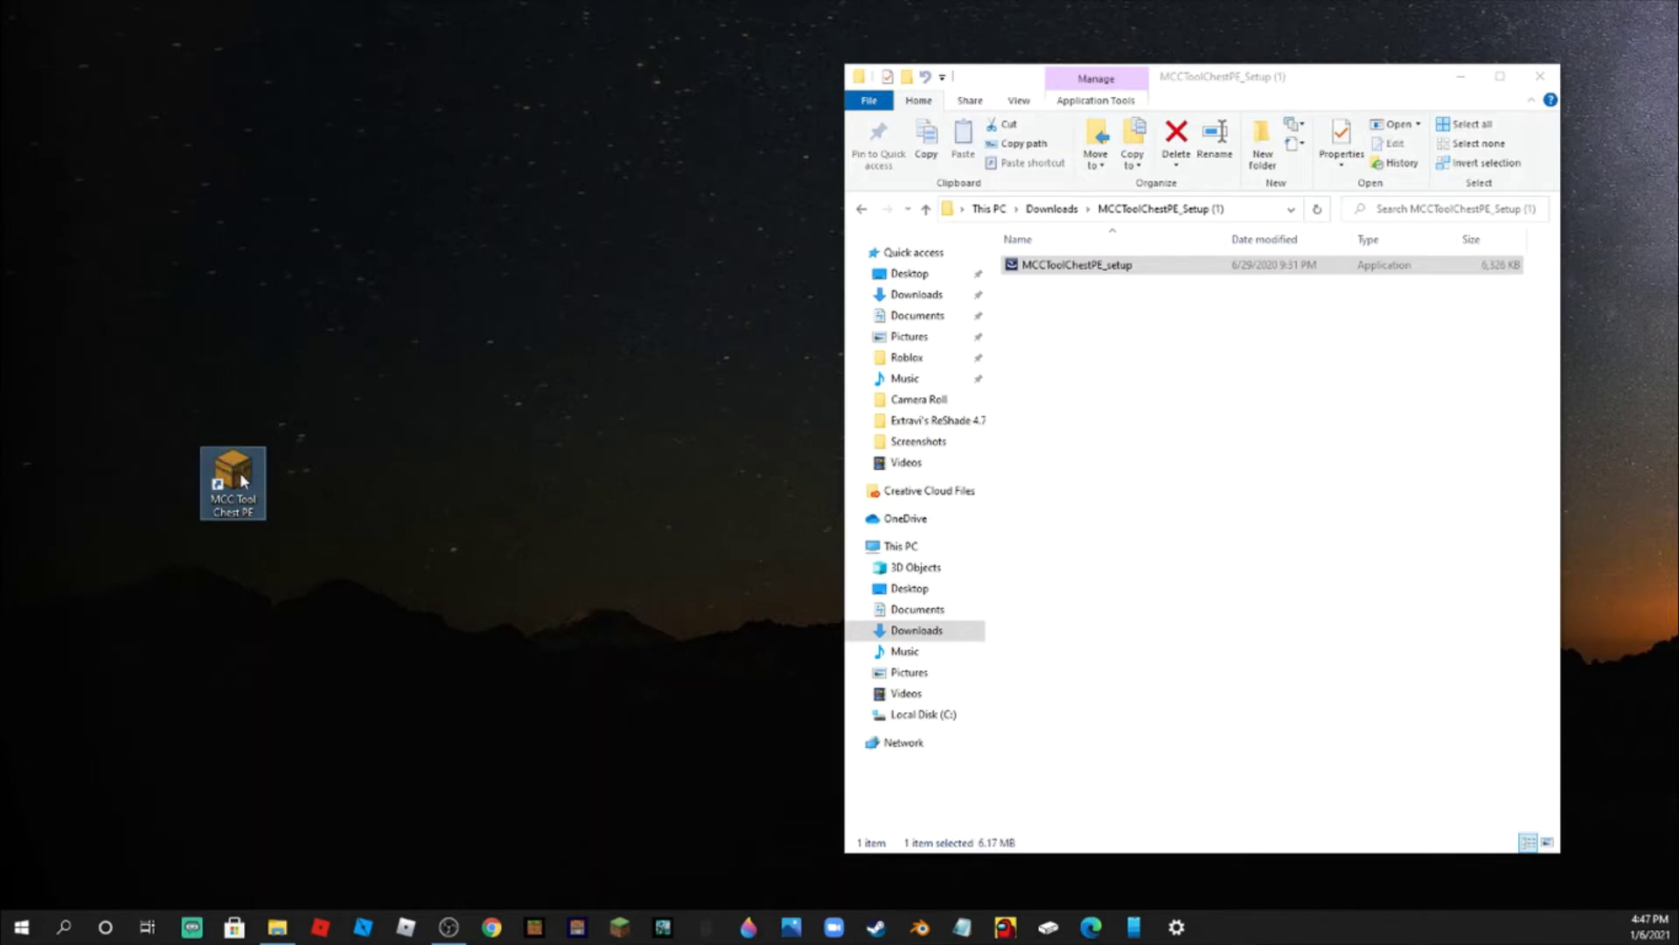
left_click_drag(238, 511, 252, 490)
Sort the desktop icons by name and select the MCC Tool Chest PE shortcut
right_click(360, 442)
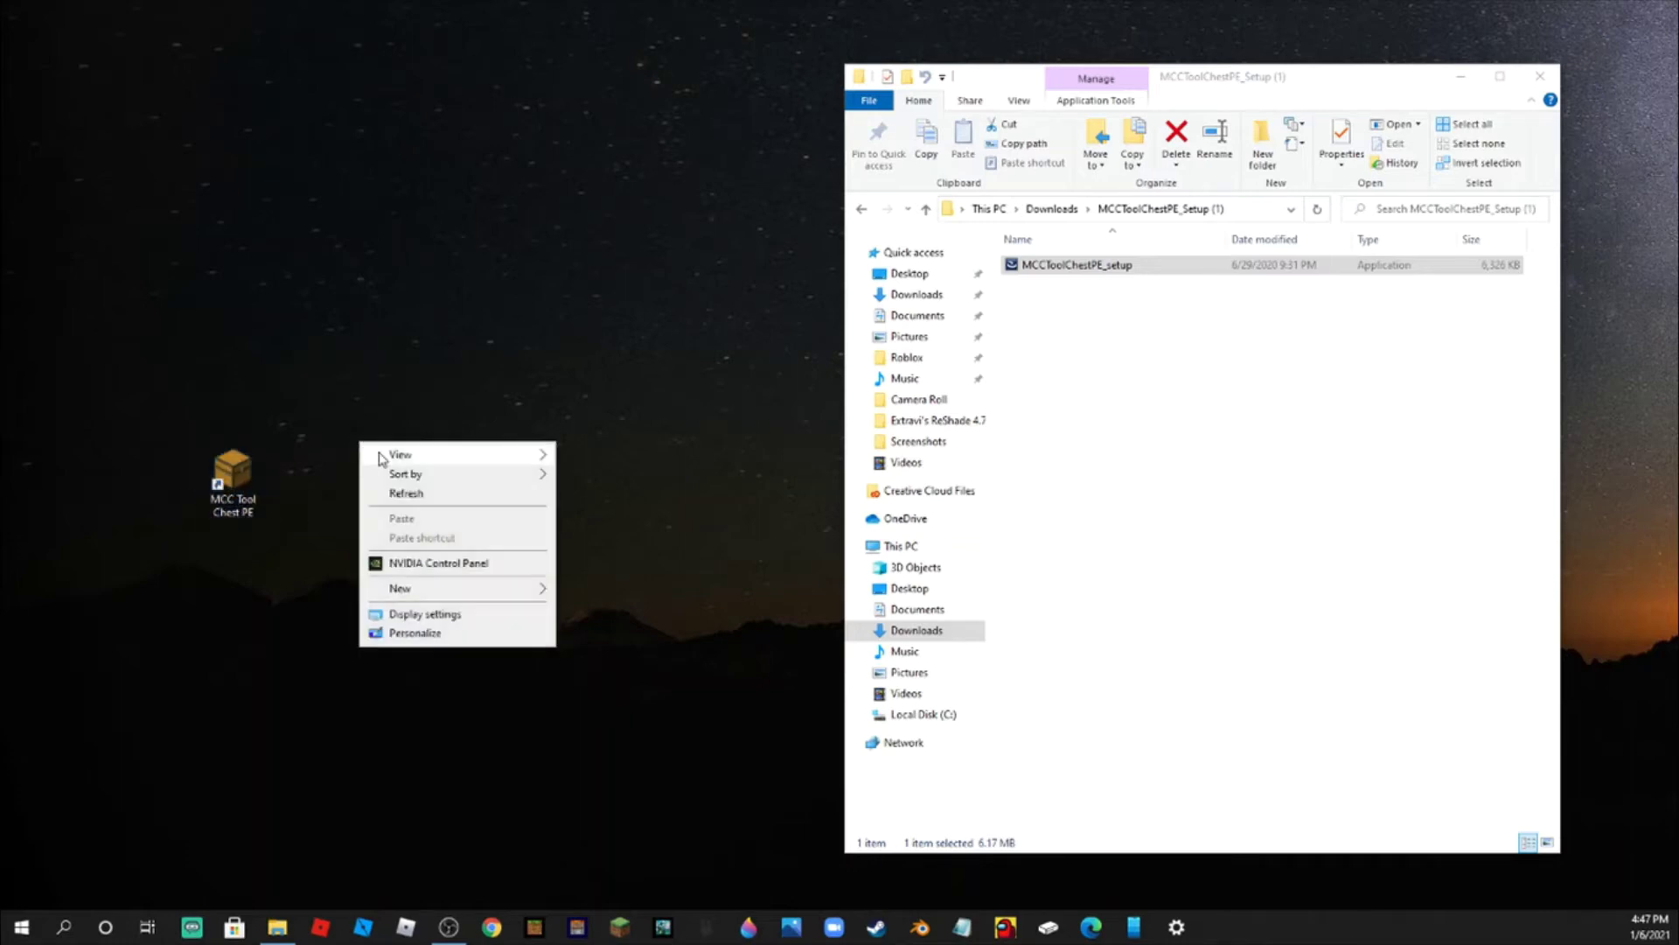
mouse_move(408, 474)
left_click(594, 479)
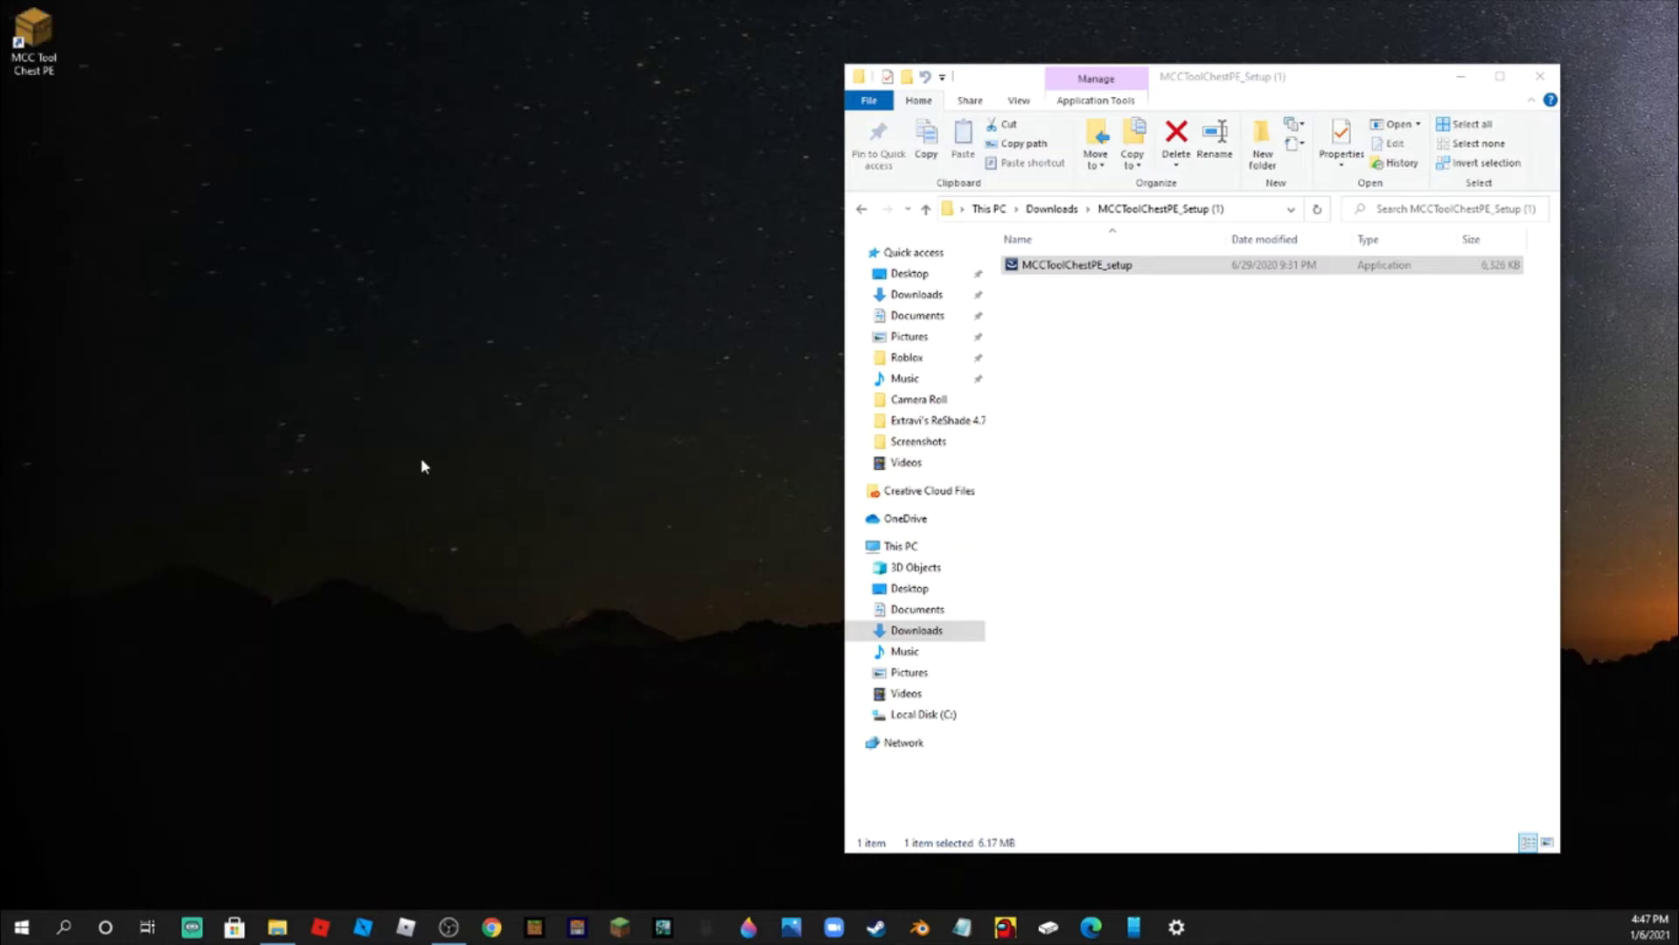
left_click(33, 40)
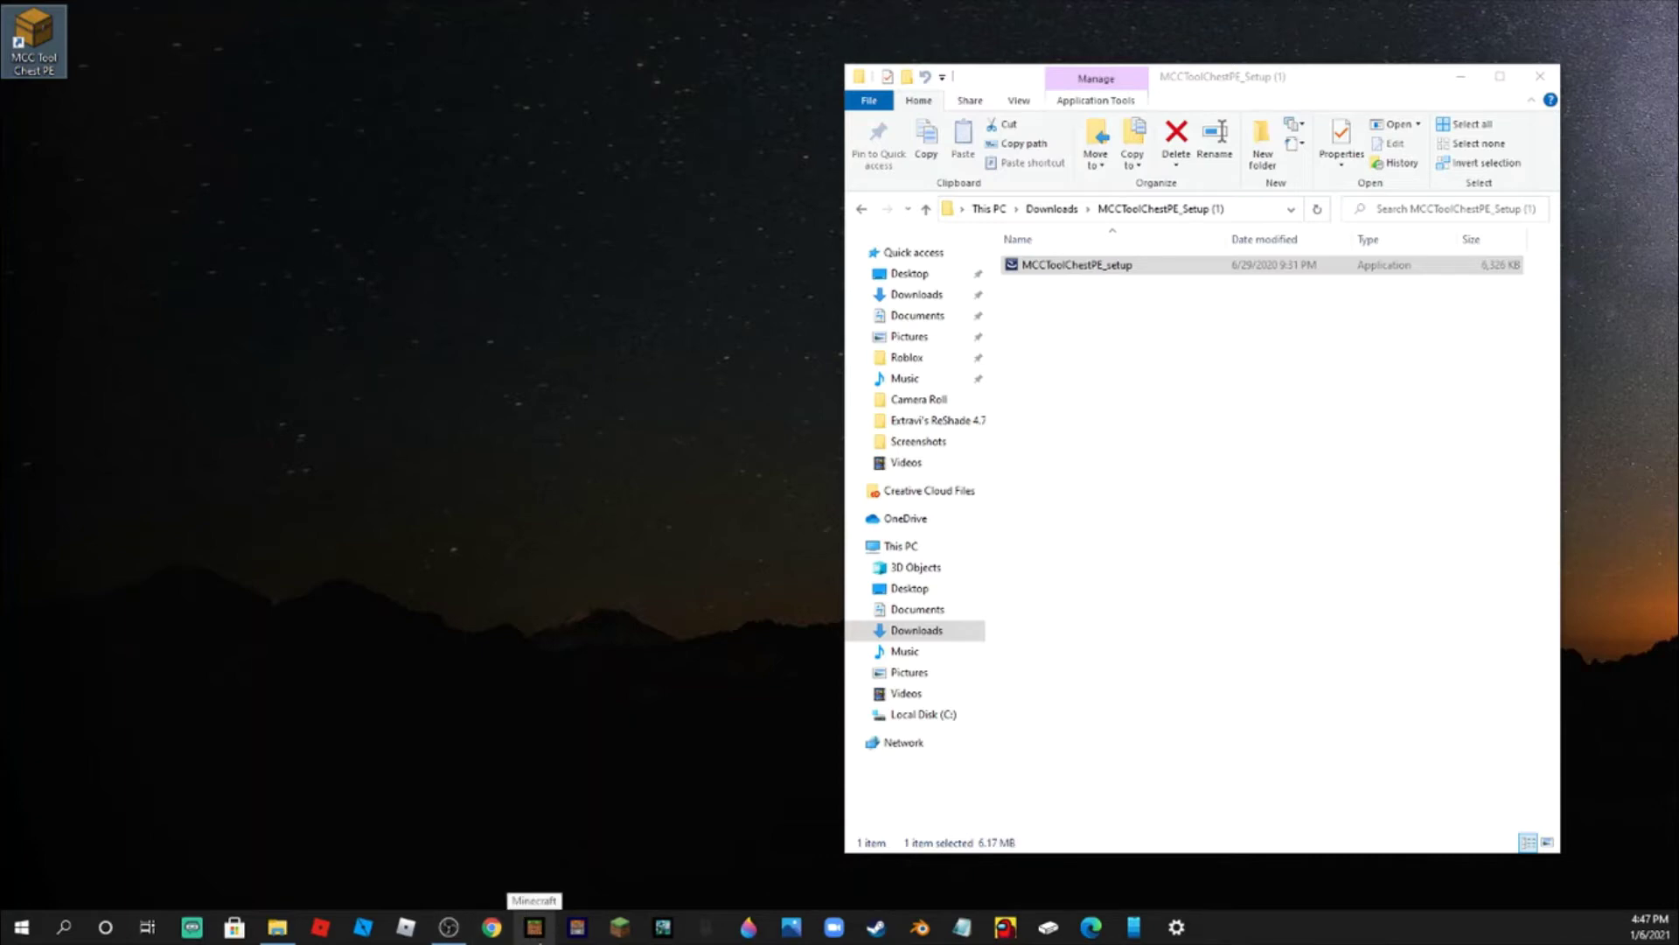
Launch Minecraft Bedrock, exit fullscreen with F11, and open the Play worlds list
left_click(534, 927)
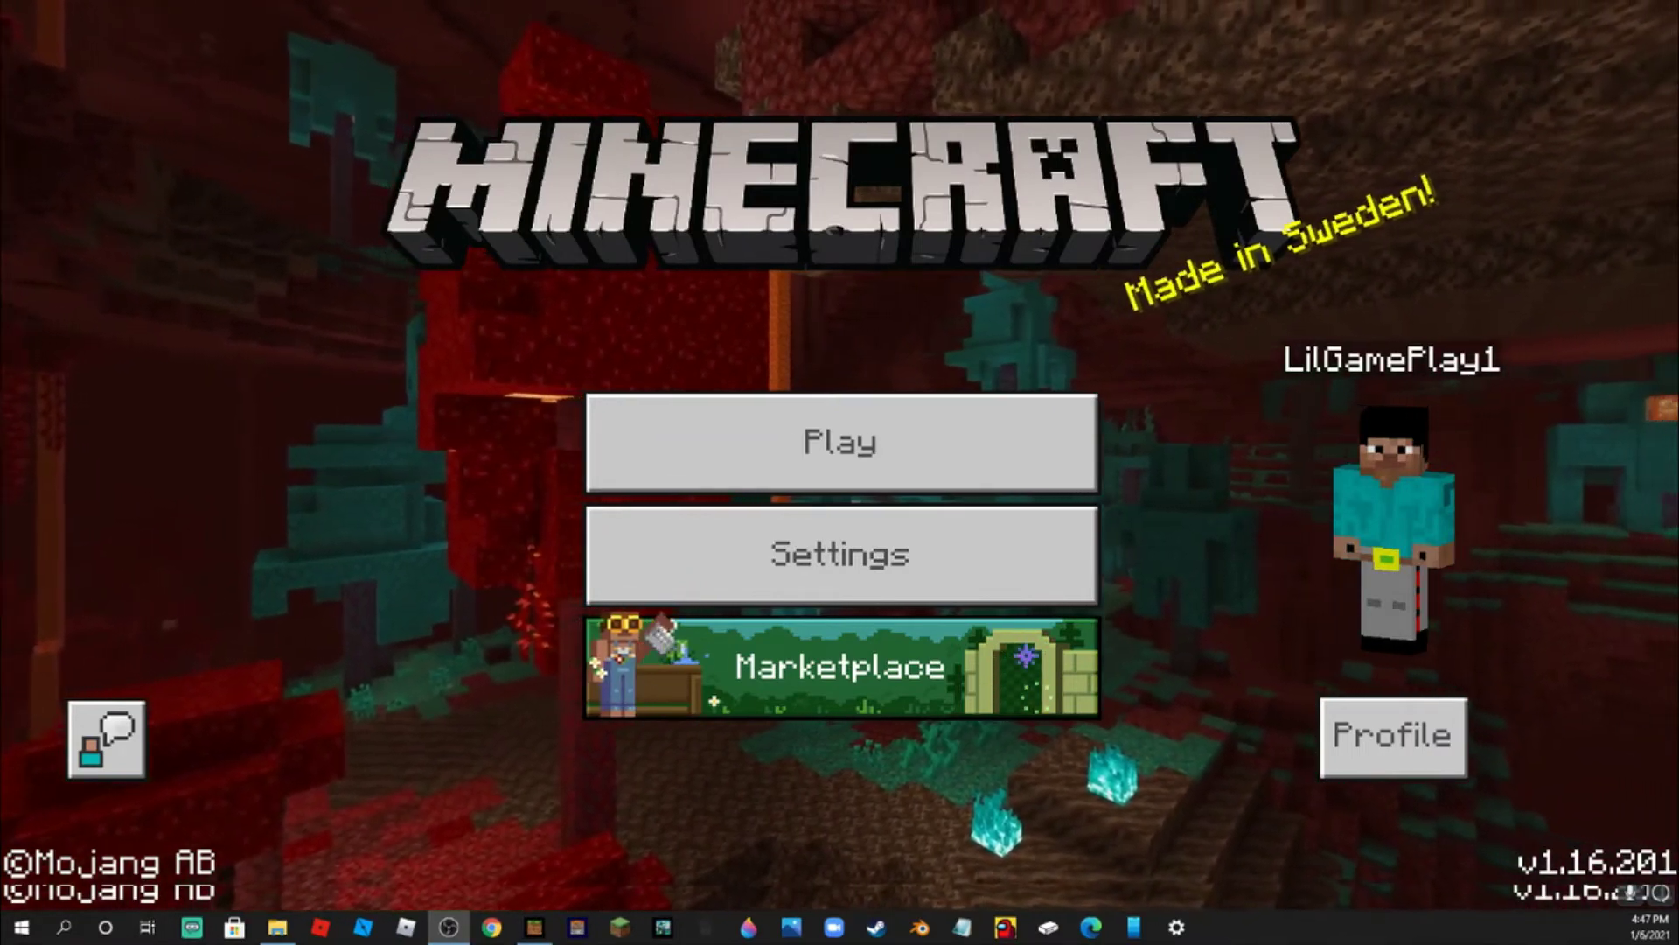
key("F11")
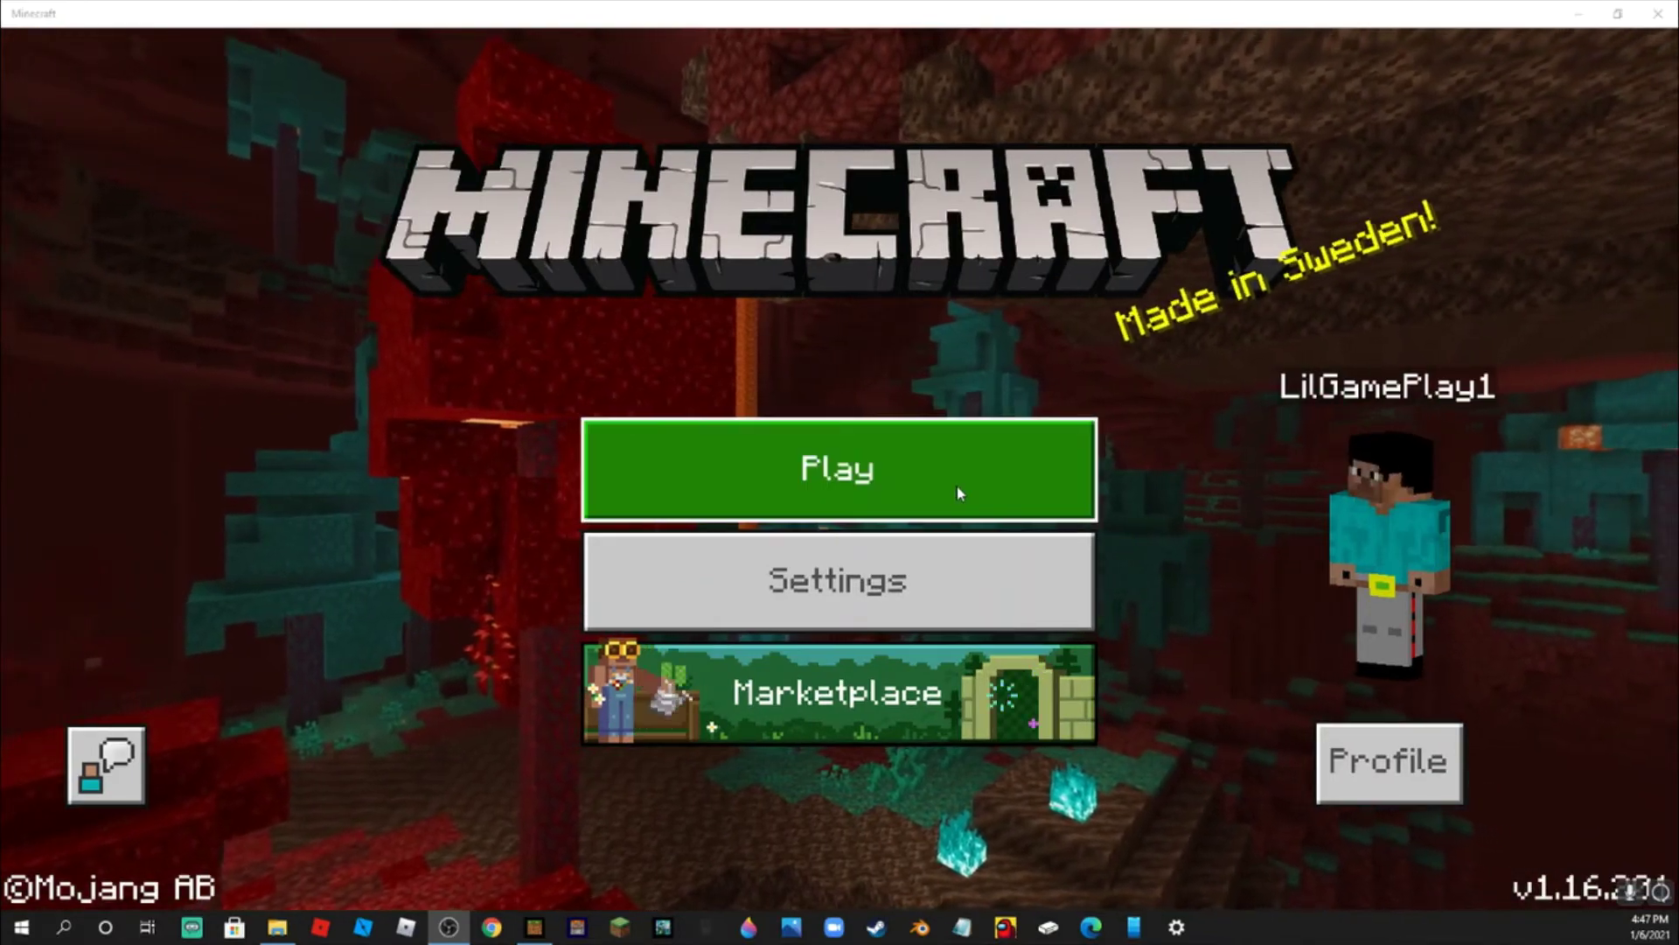
left_click(956, 486)
left_click(1294, 156)
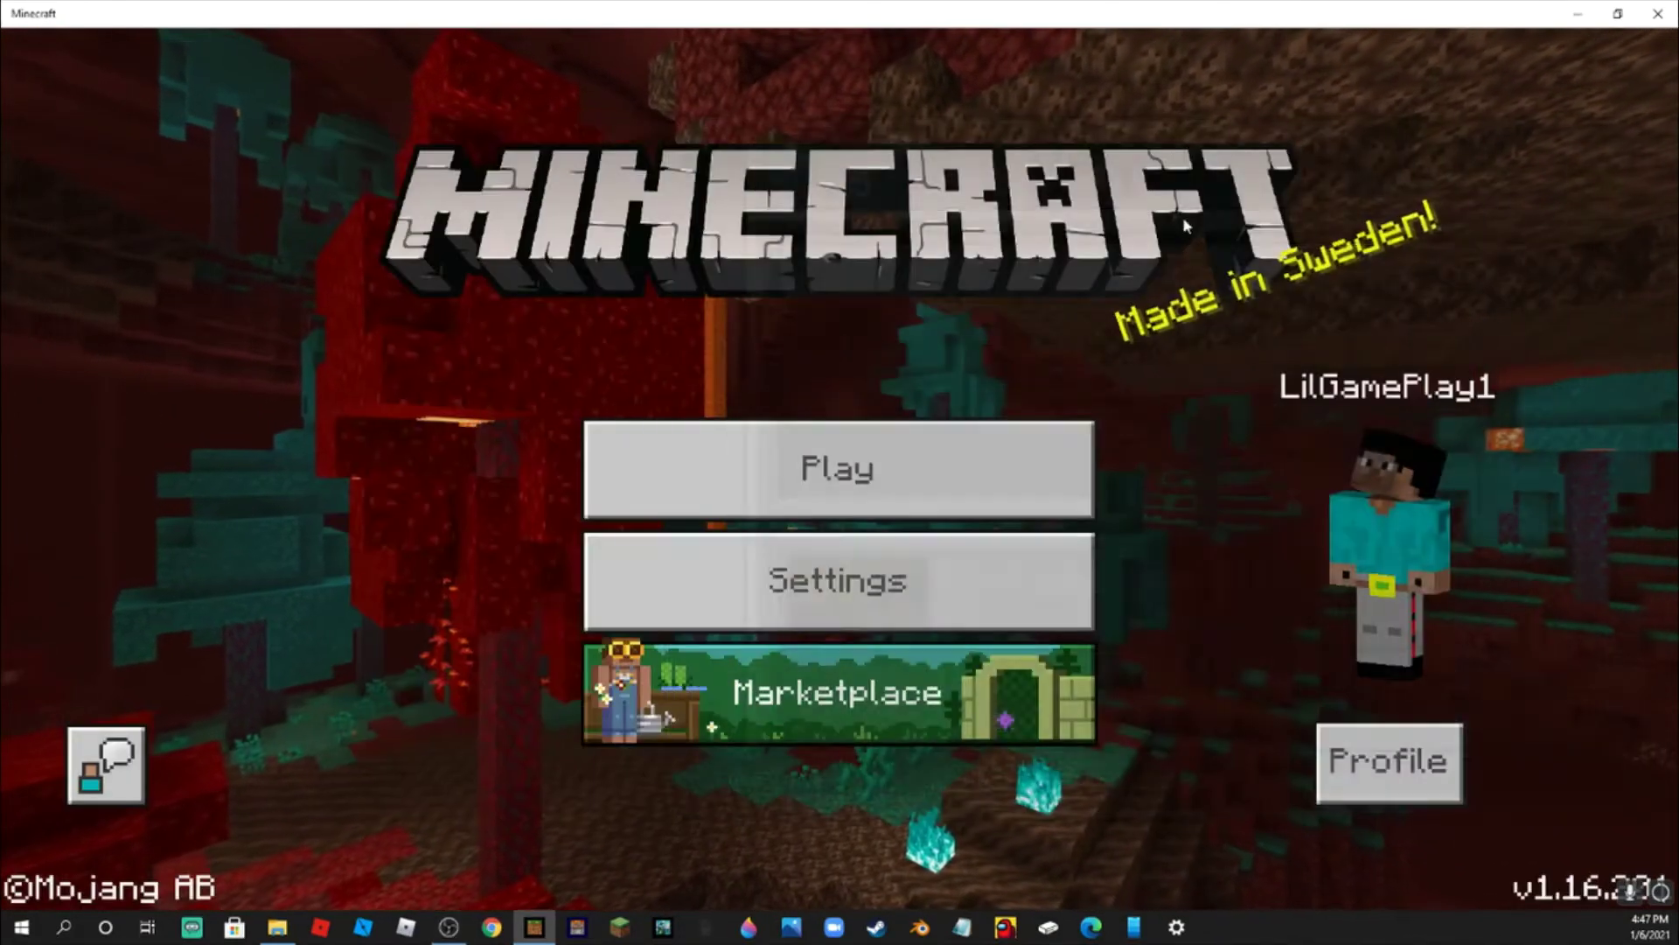
left_click(944, 458)
Look at Create New World's game settings, then return to the saved worlds list
left_click(811, 289)
left_click(990, 183)
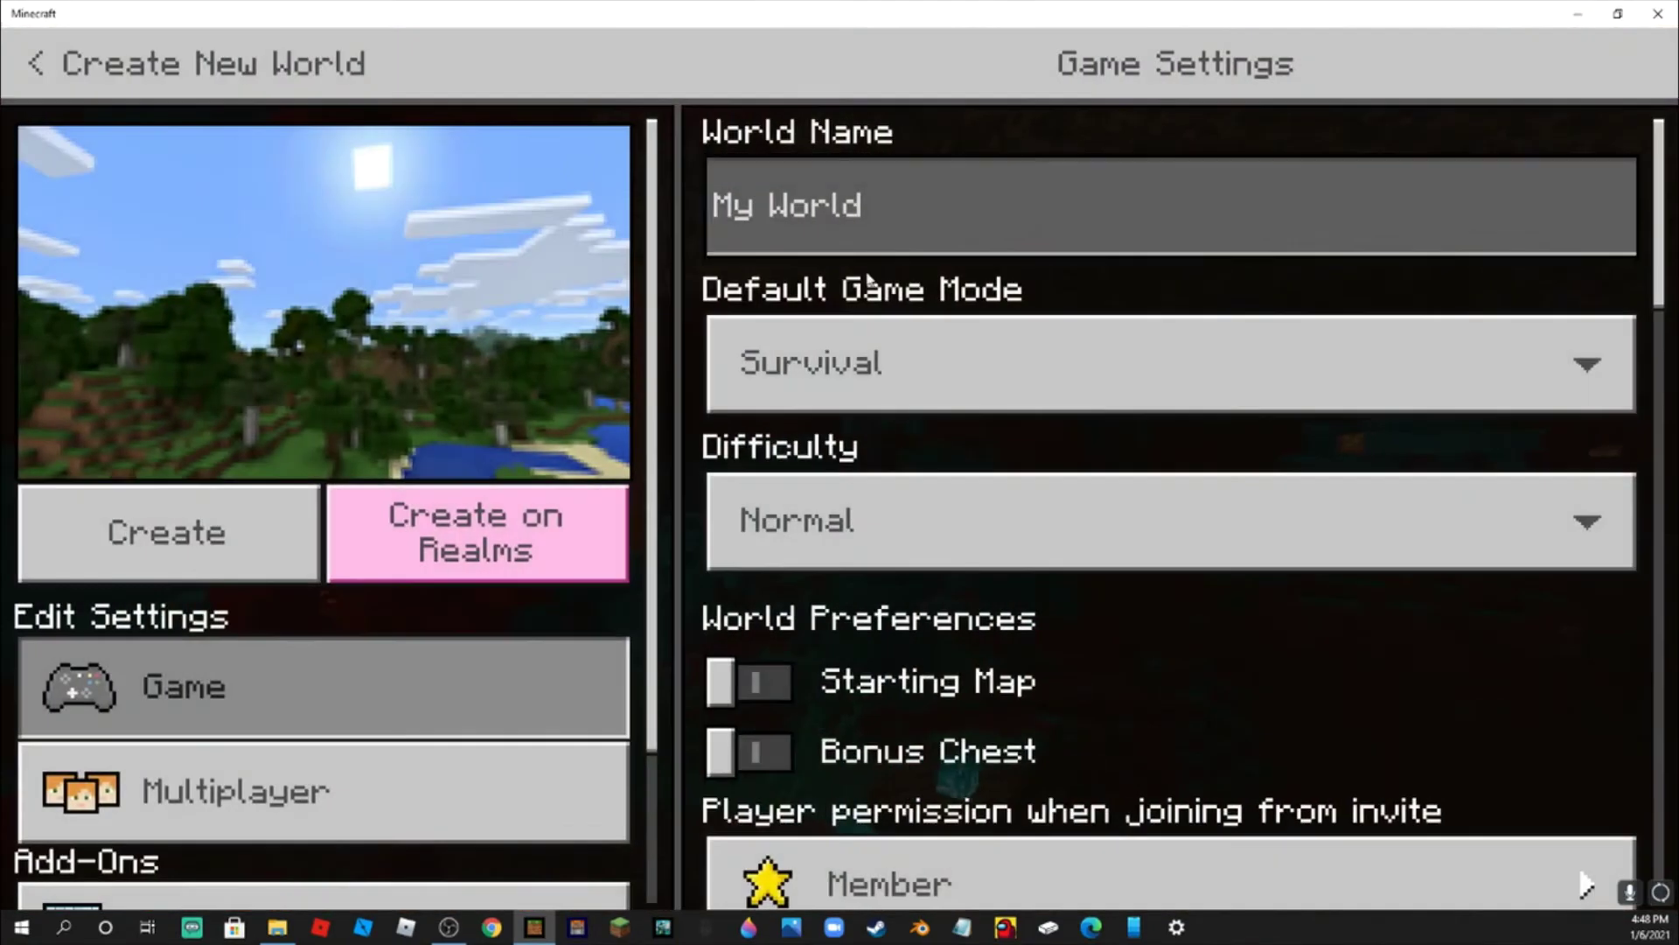
left_click(921, 218)
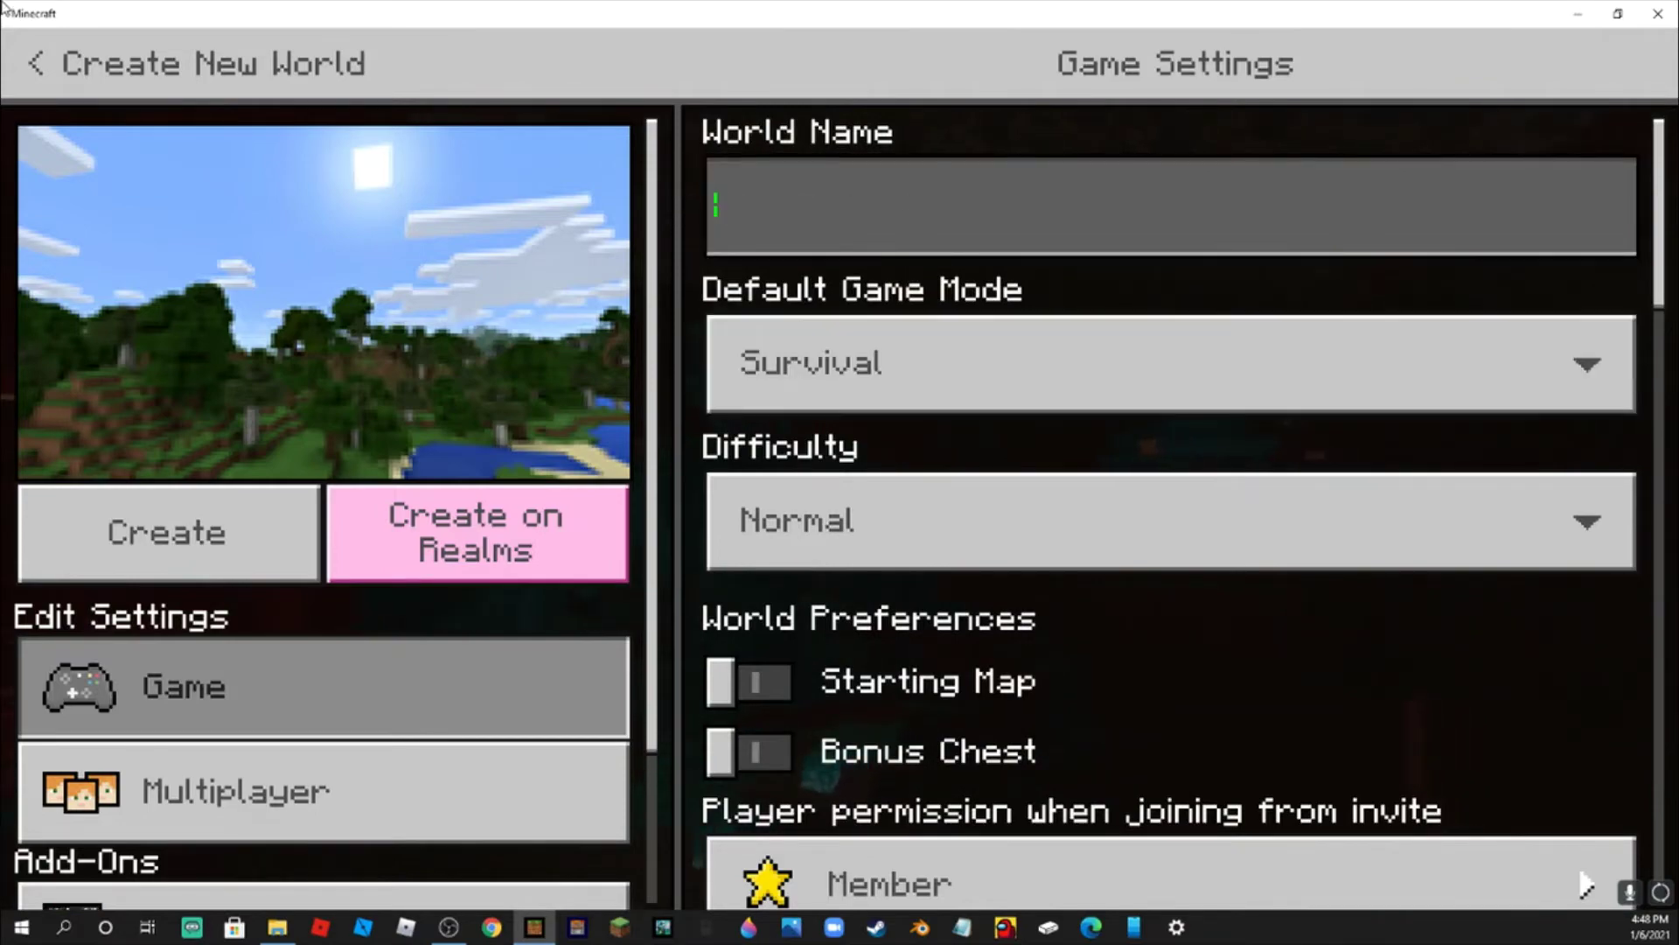
left_click(47, 78)
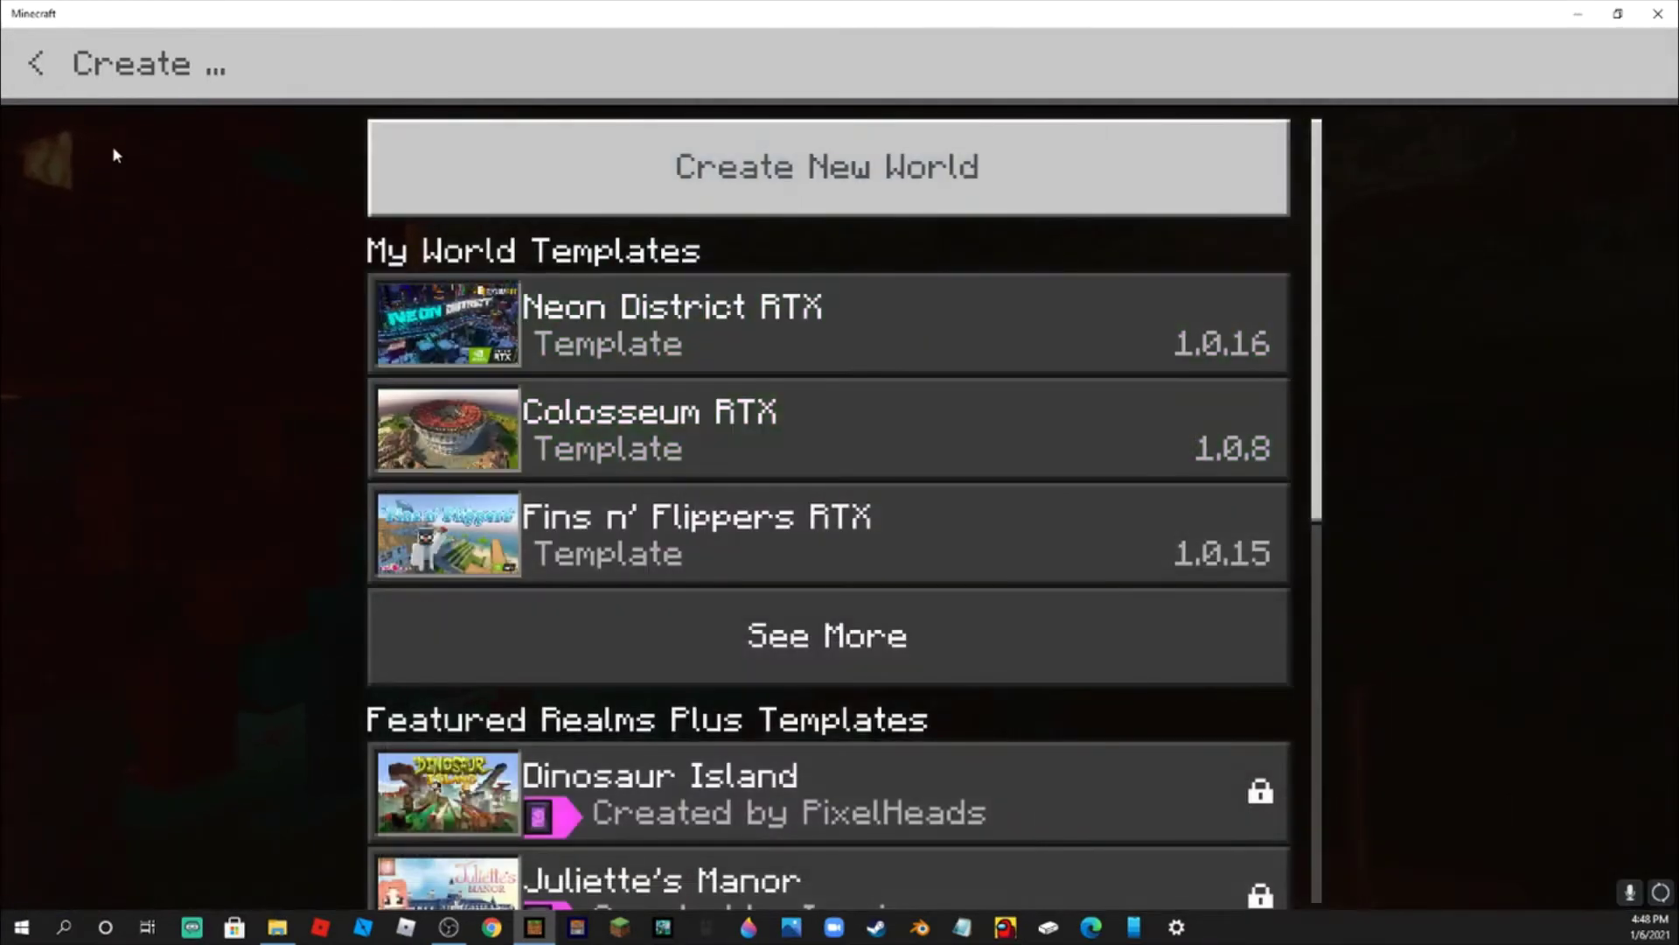
left_click(7, 63)
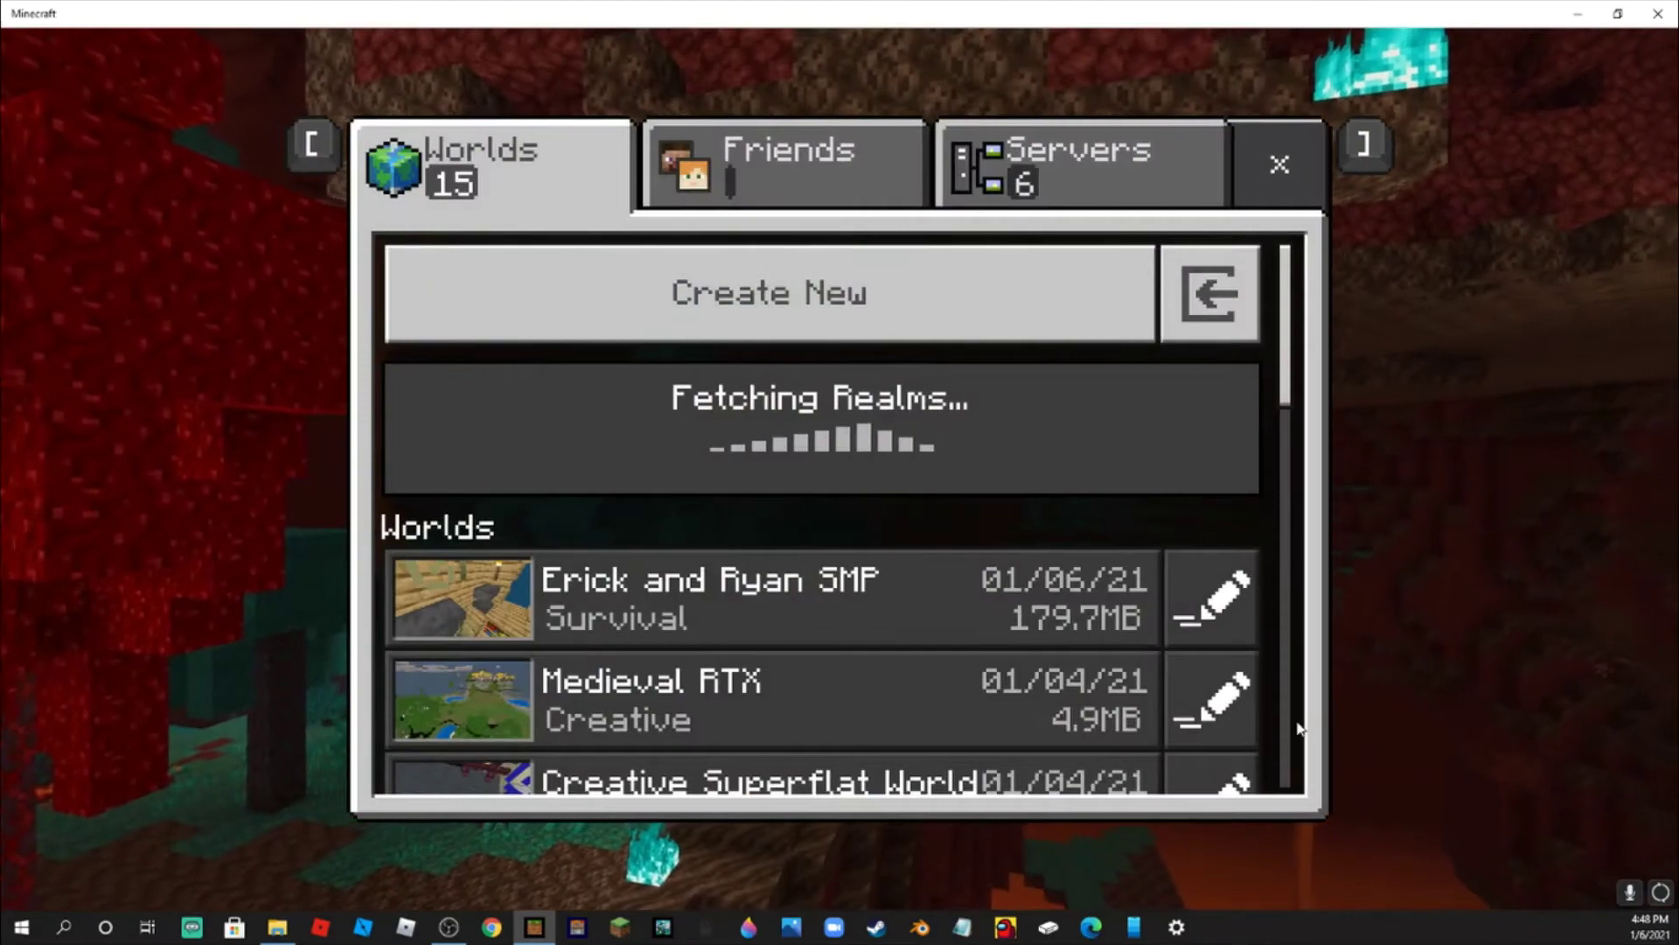
scroll(1104, 662, "down", 1)
scroll(1089, 553, "up", 1)
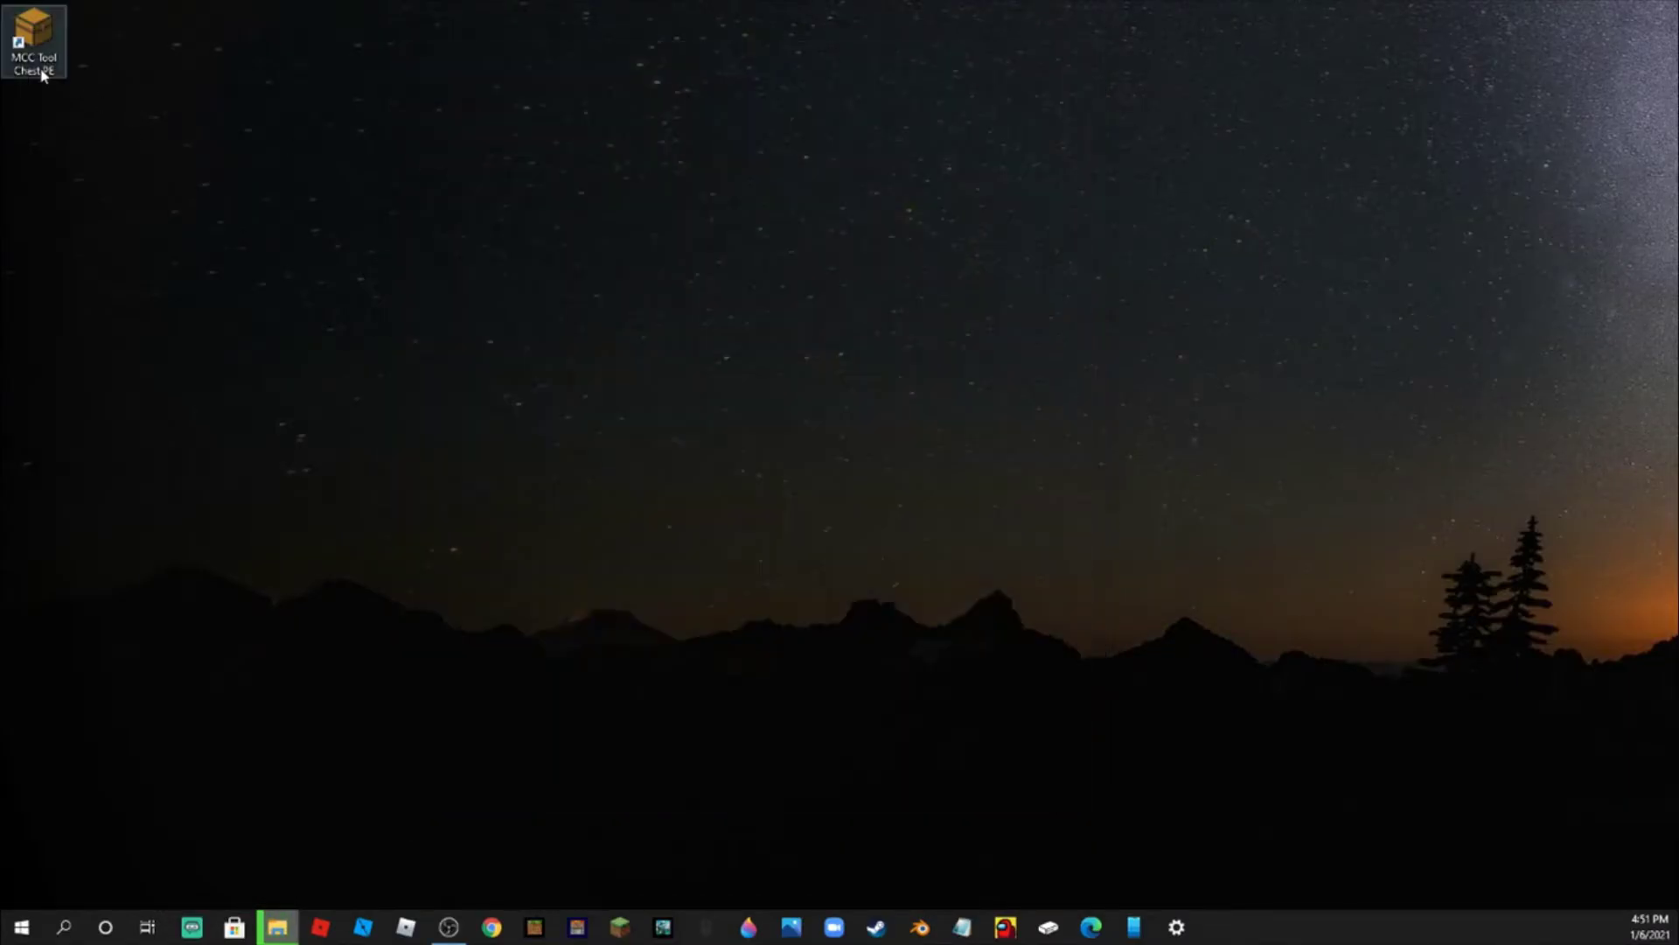
Launch MCC ToolChest PE from its desktop shortcut
double_click(39, 61)
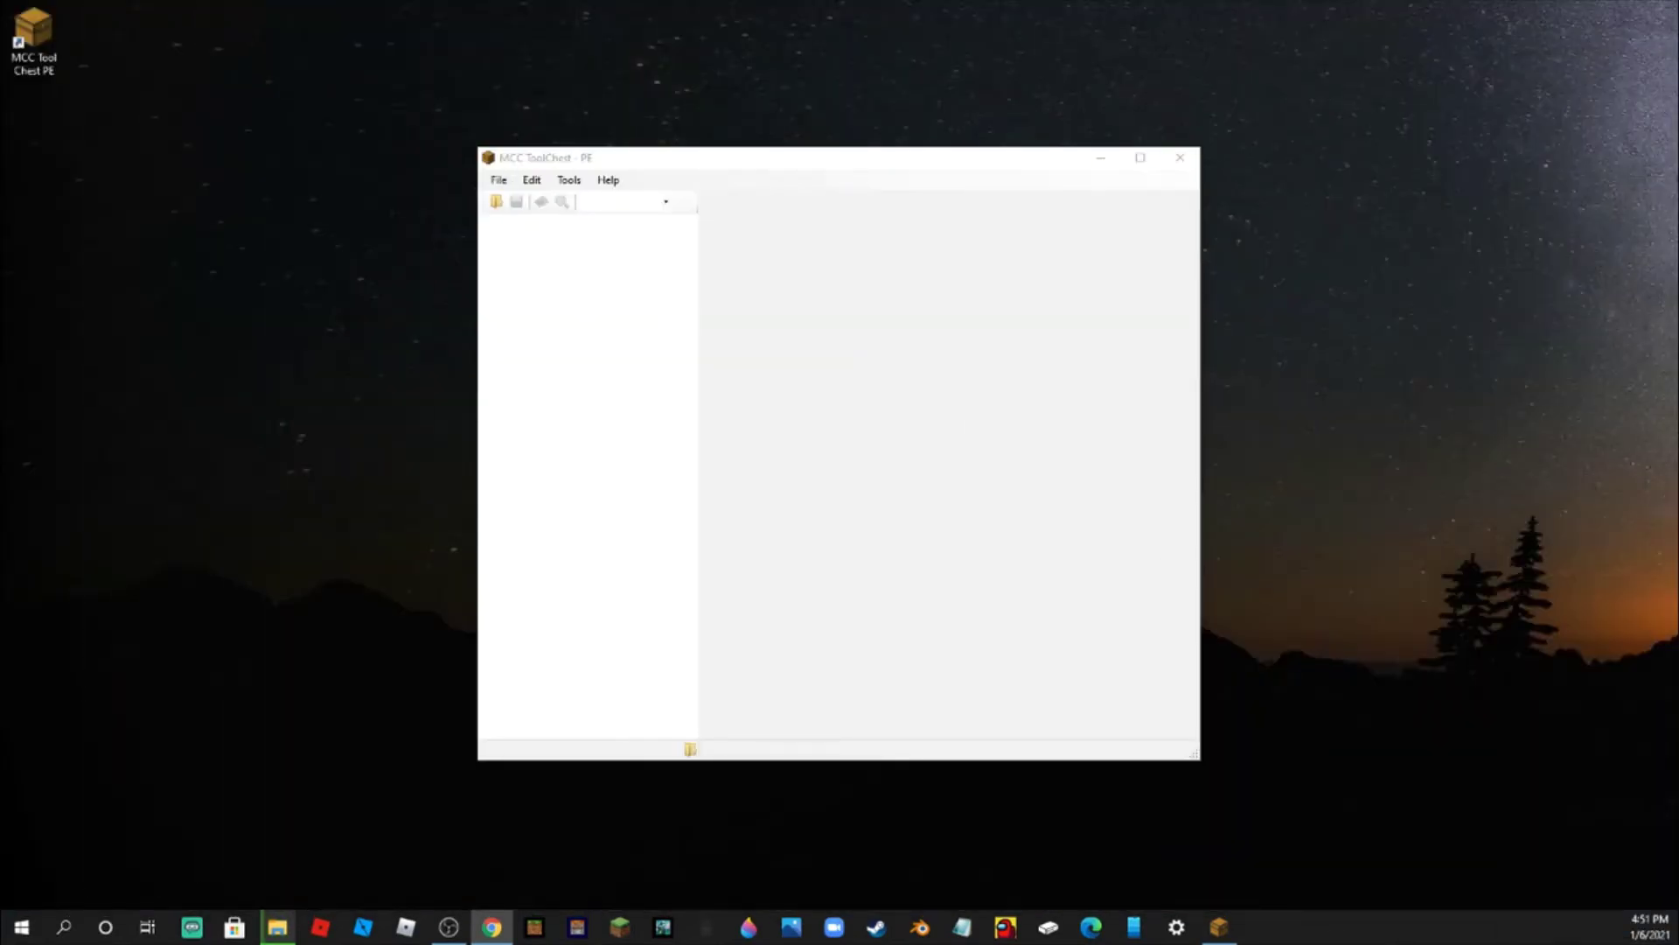
Close the Twitter browser window and browse ToolChest's Minecraft Save Folders
mouse_move(0, 288)
left_mouse_down()
mouse_move(172, 288)
mouse_move(592, 154)
left_mouse_up()
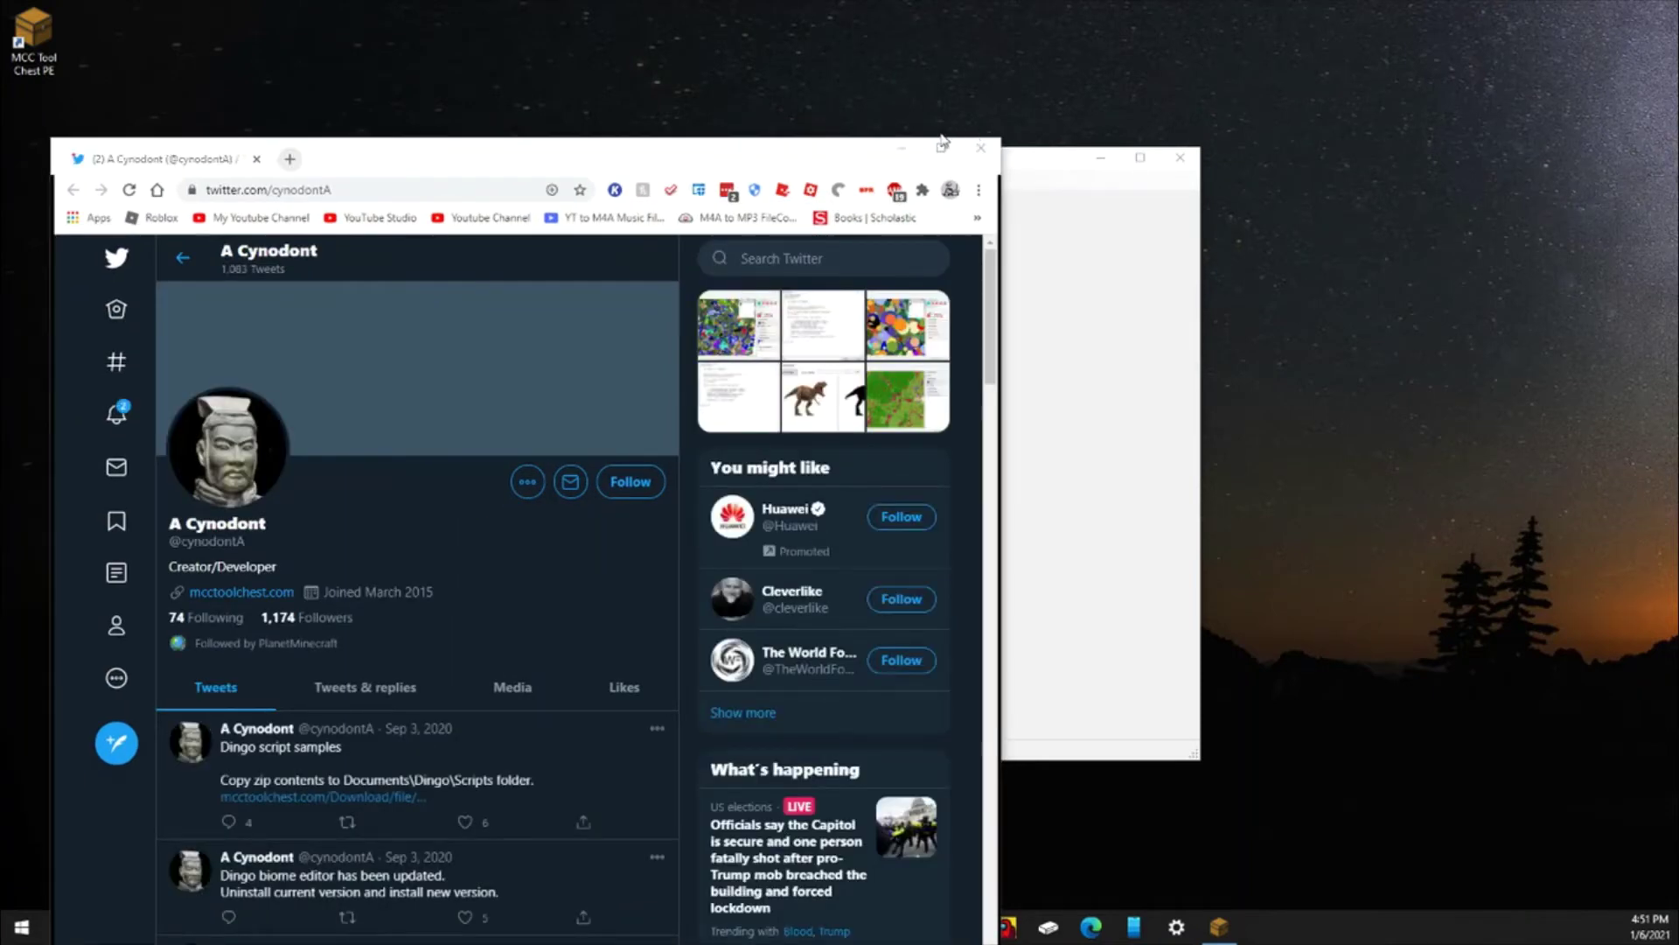
left_click(980, 147)
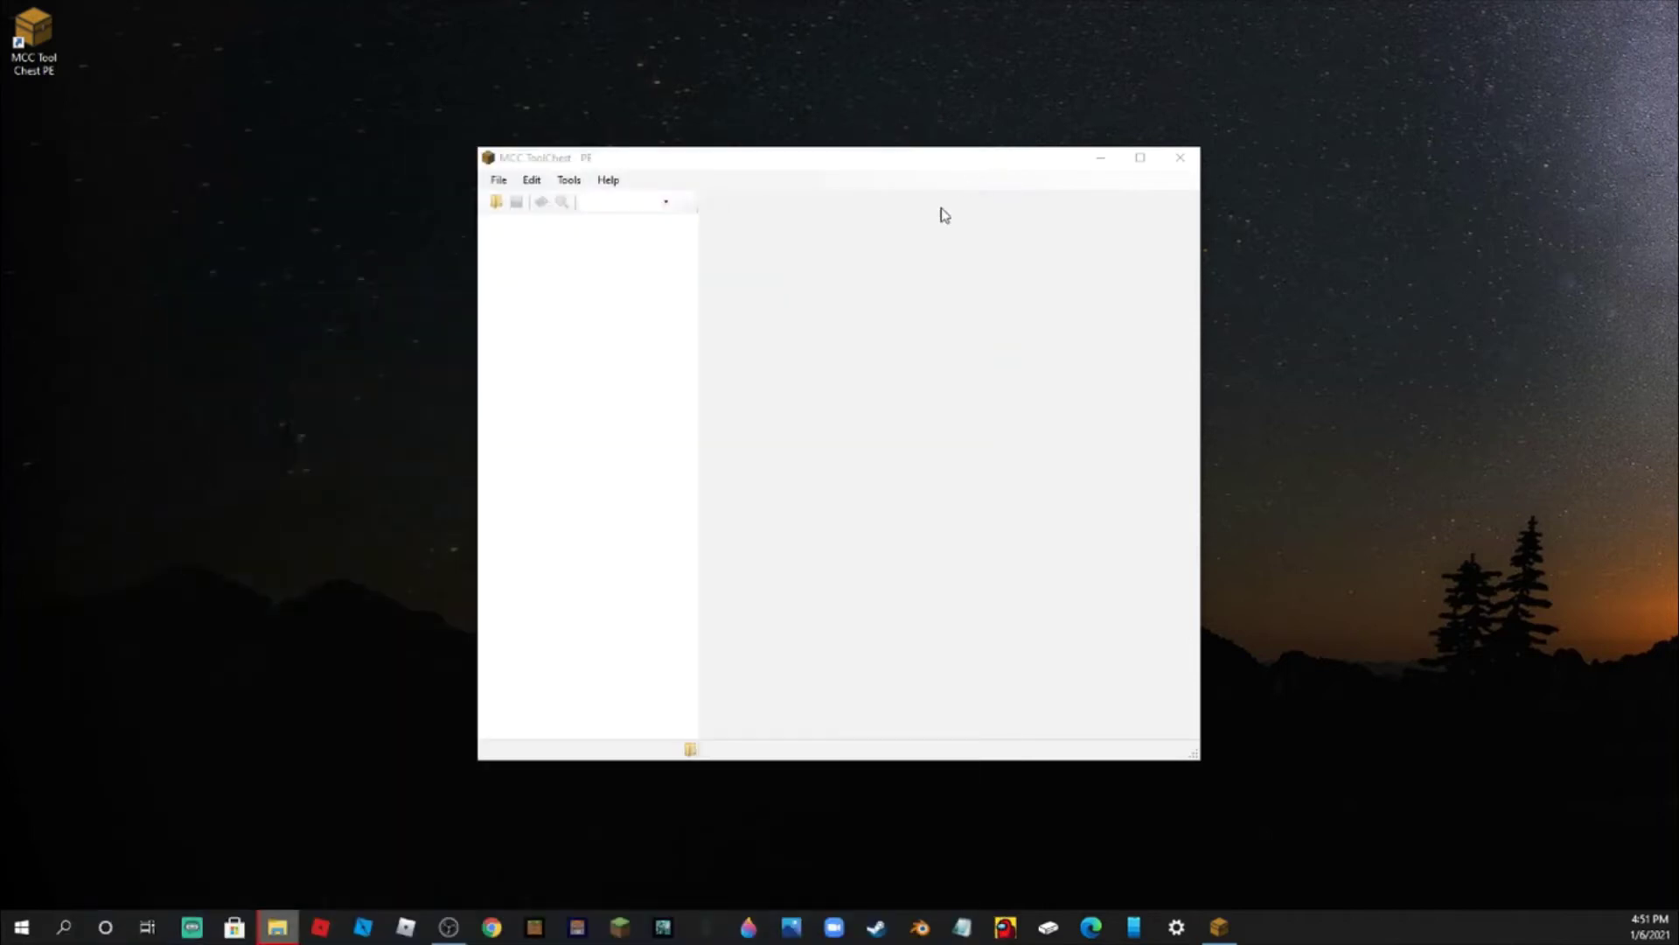
left_click(563, 182)
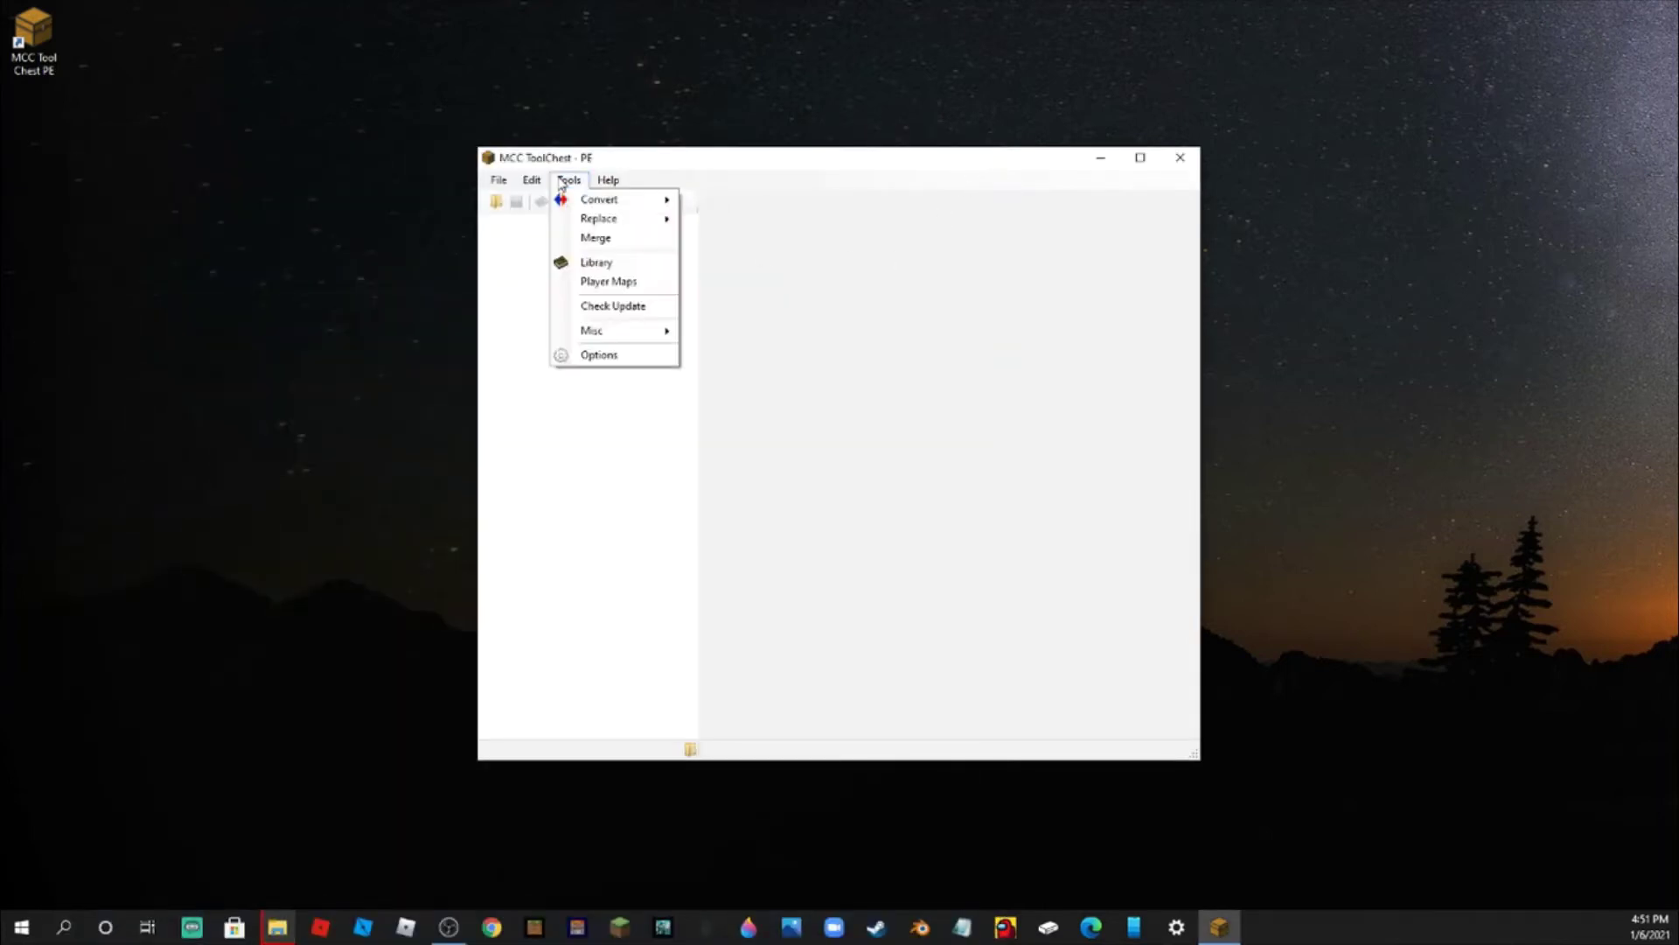
left_click(504, 188)
left_click(500, 182)
left_click(503, 223)
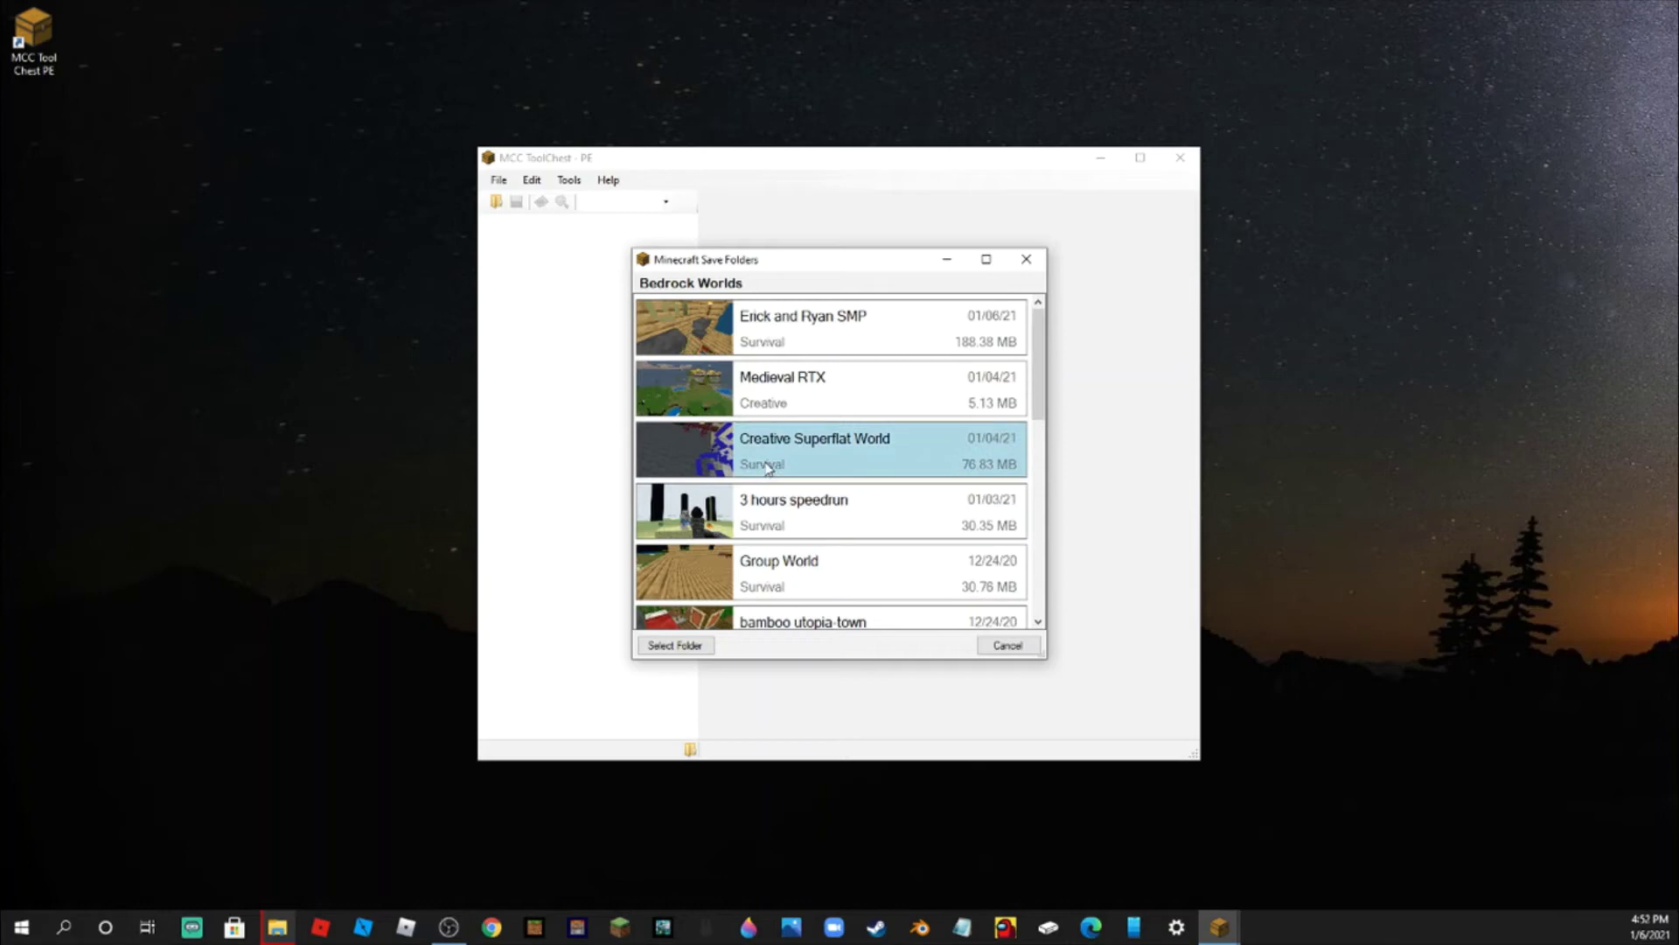
Load Creative Superflat World, showing level.dat, players, data, Overworld, Nether and The End
double_click(768, 454)
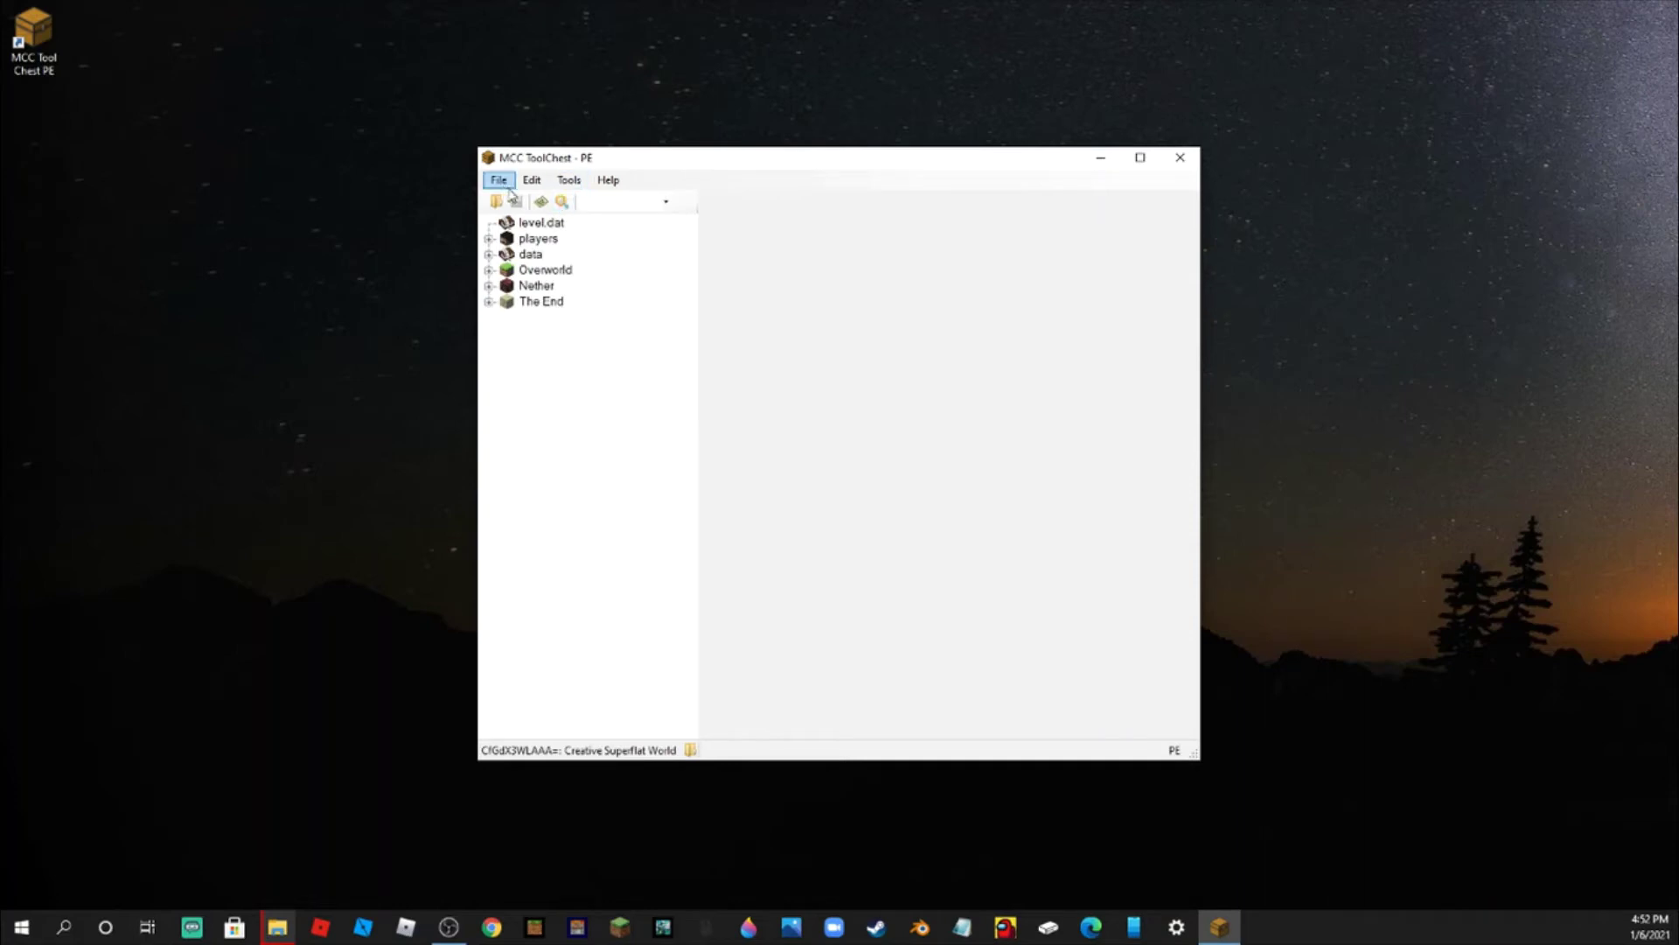
left_click(564, 182)
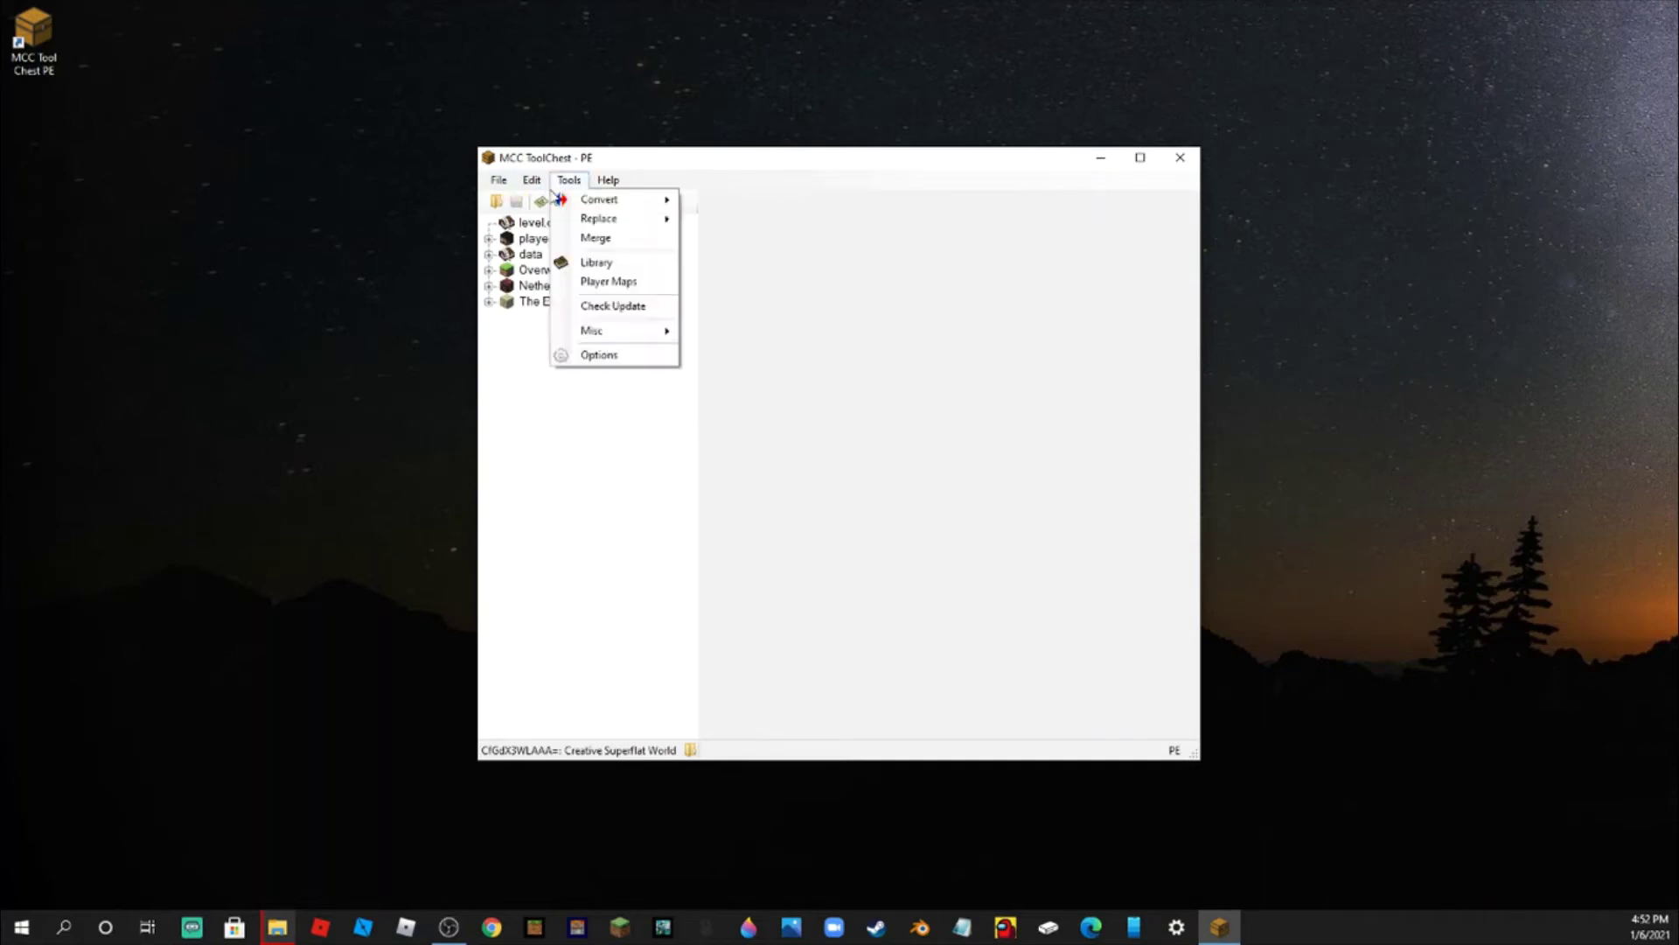
left_click(538, 378)
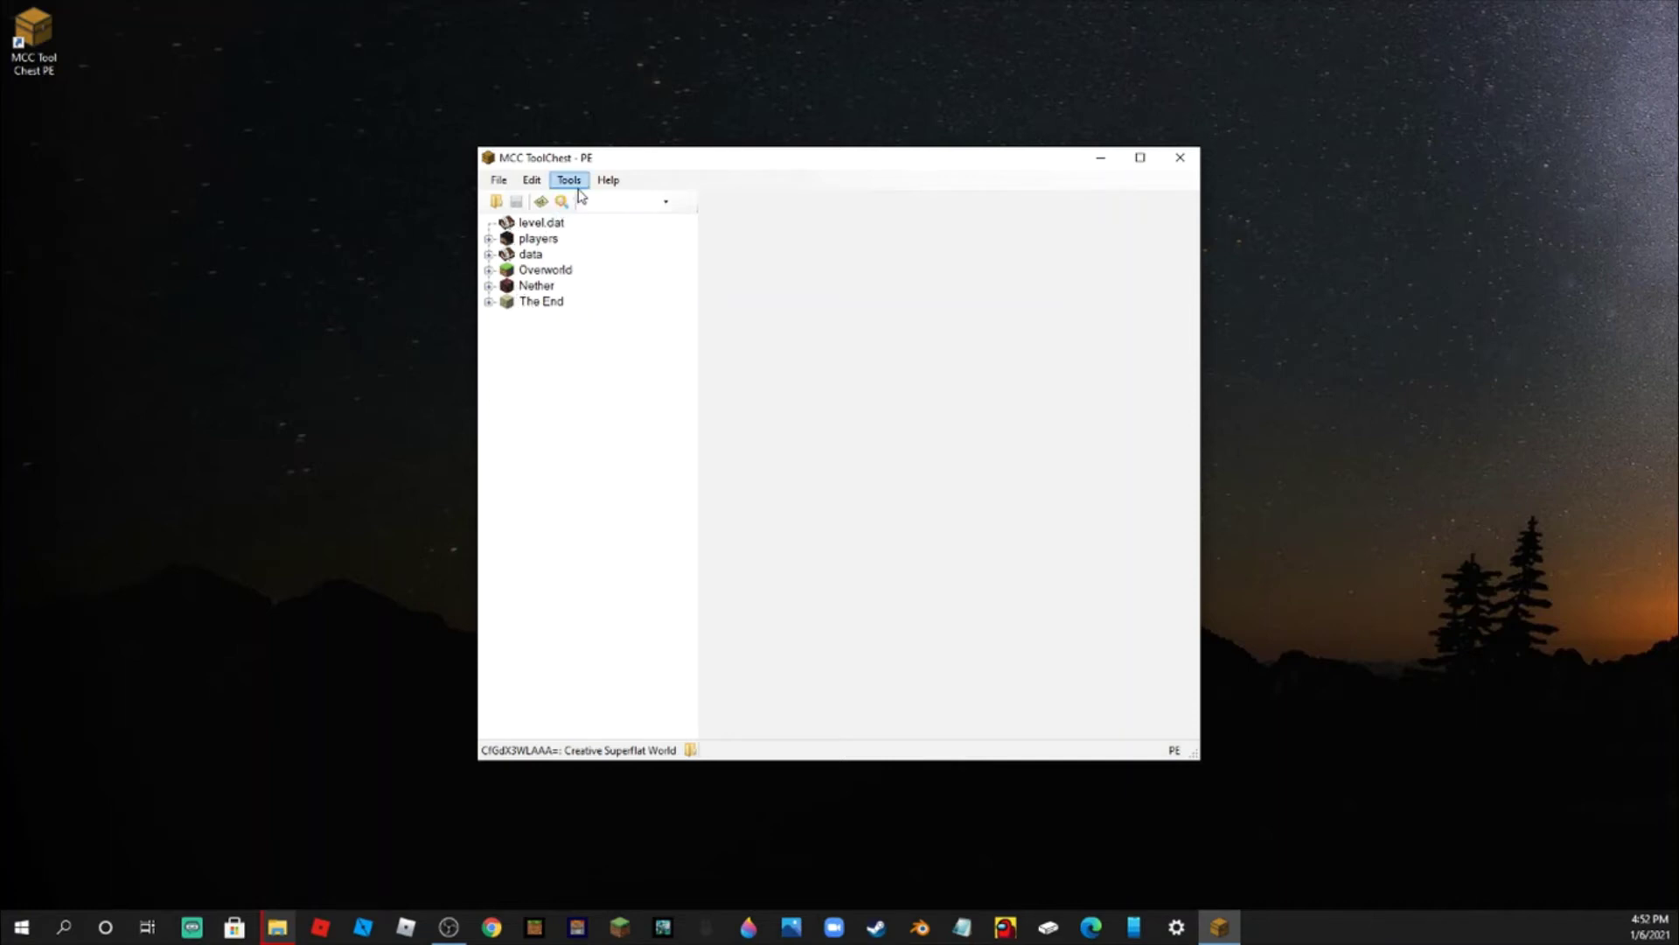
Open Convert To Java for Creative Superflat World in 1.14 Format, keeping chunk status full
left_click(572, 184)
mouse_move(595, 206)
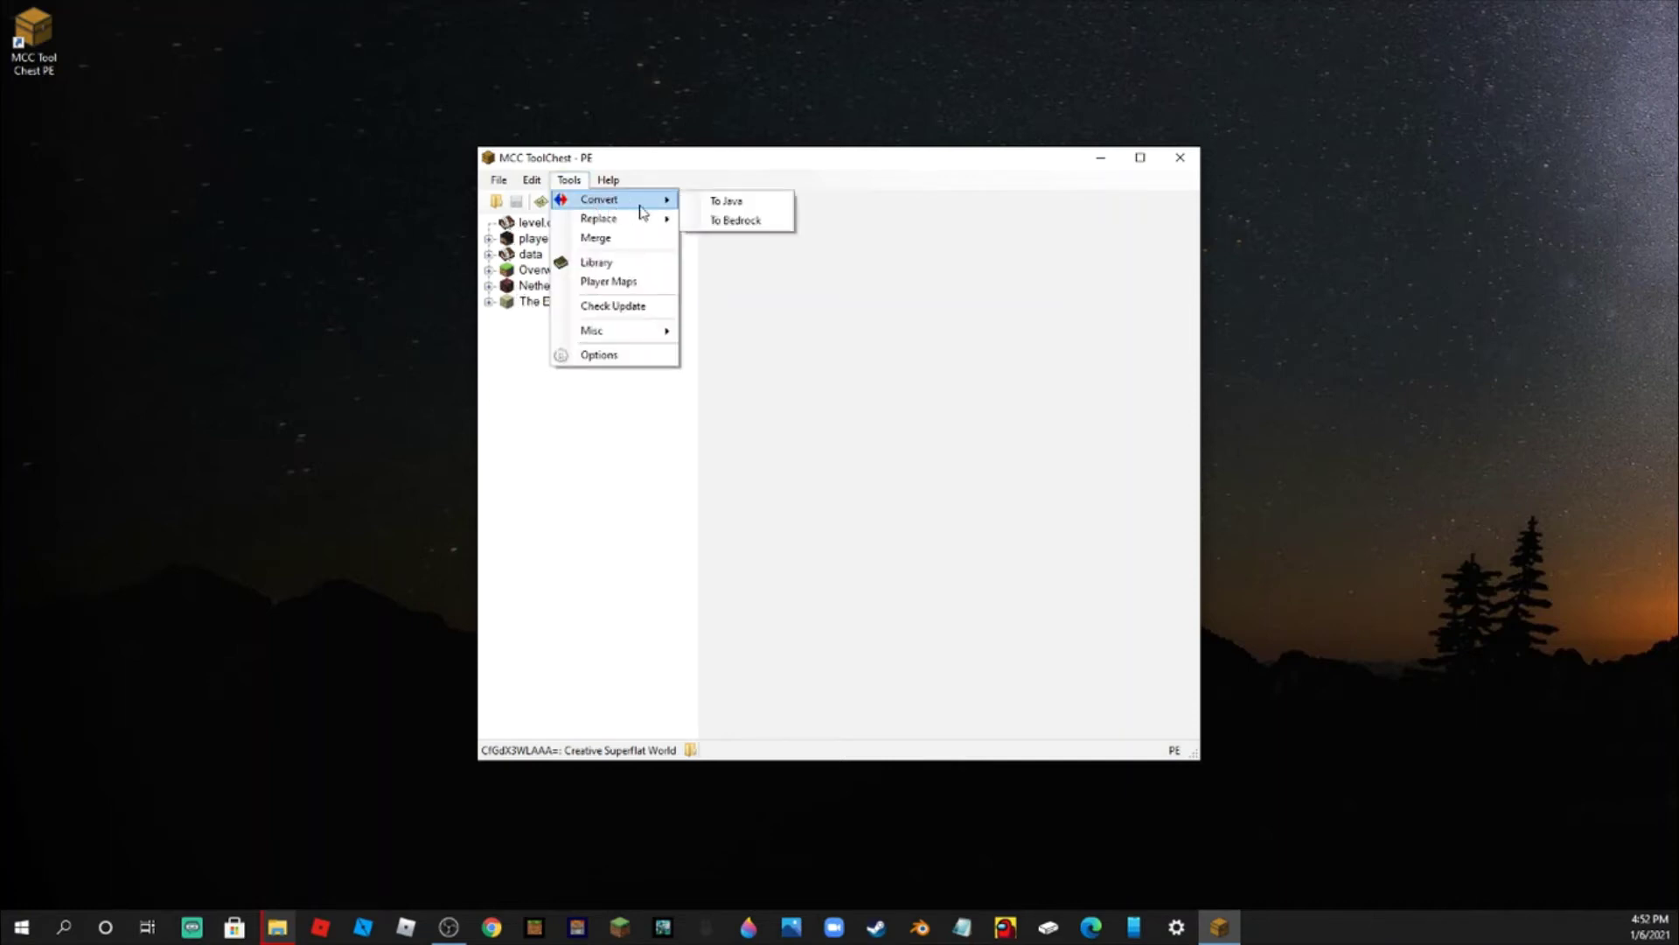
left_click(725, 201)
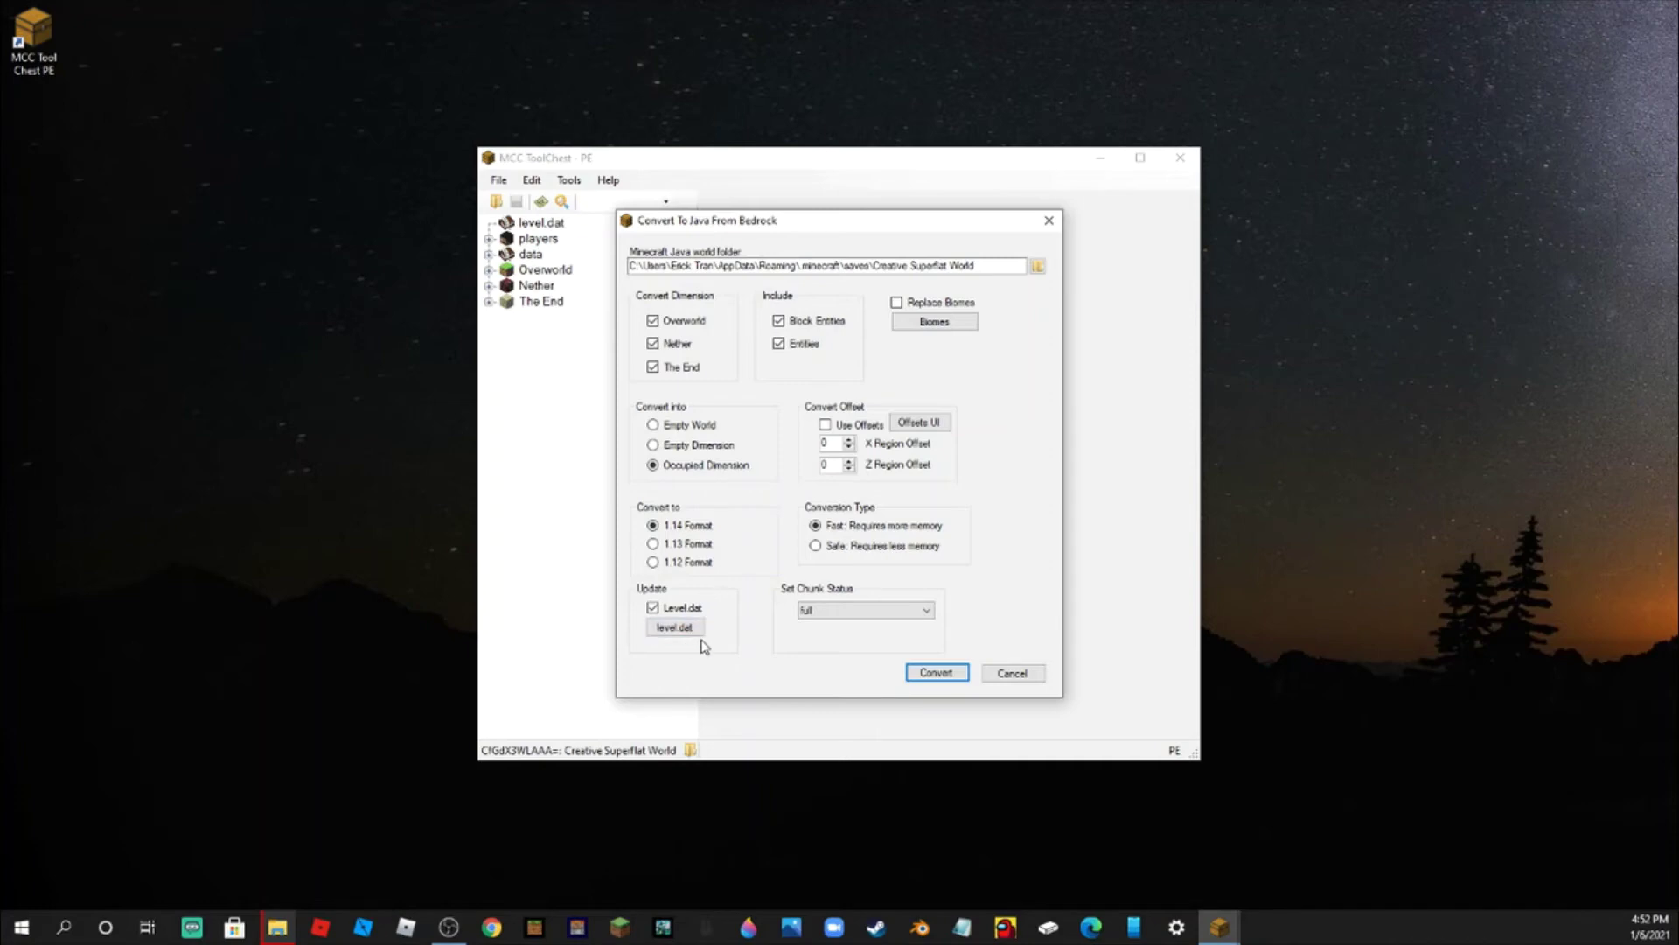
left_click(798, 612)
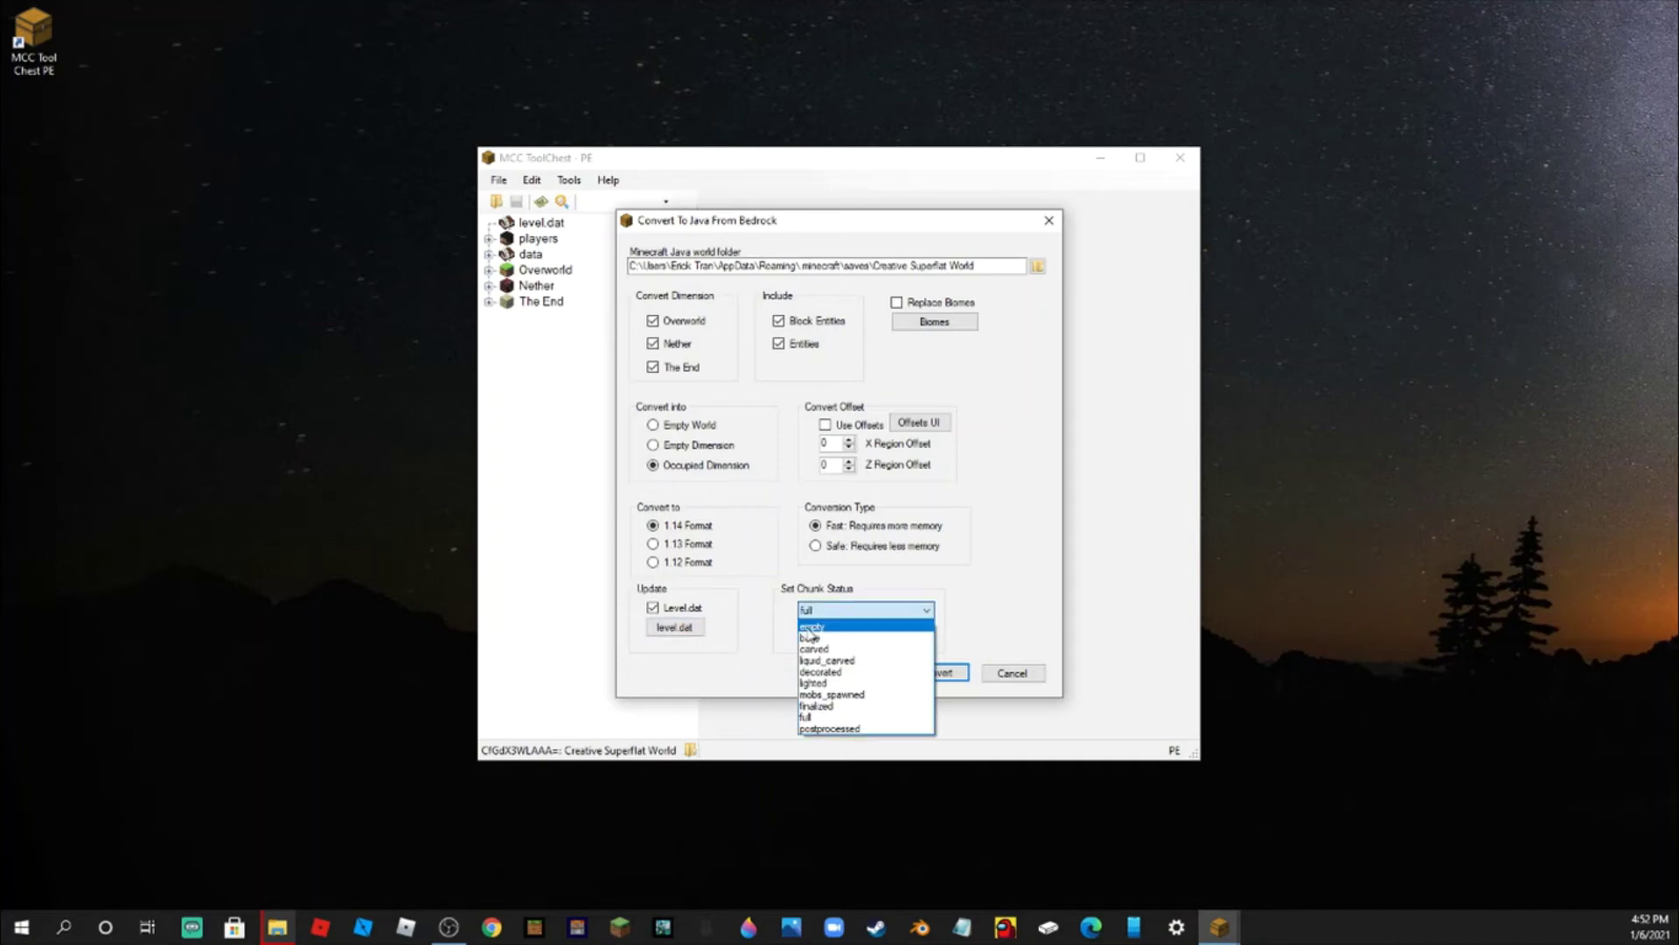
left_click(818, 613)
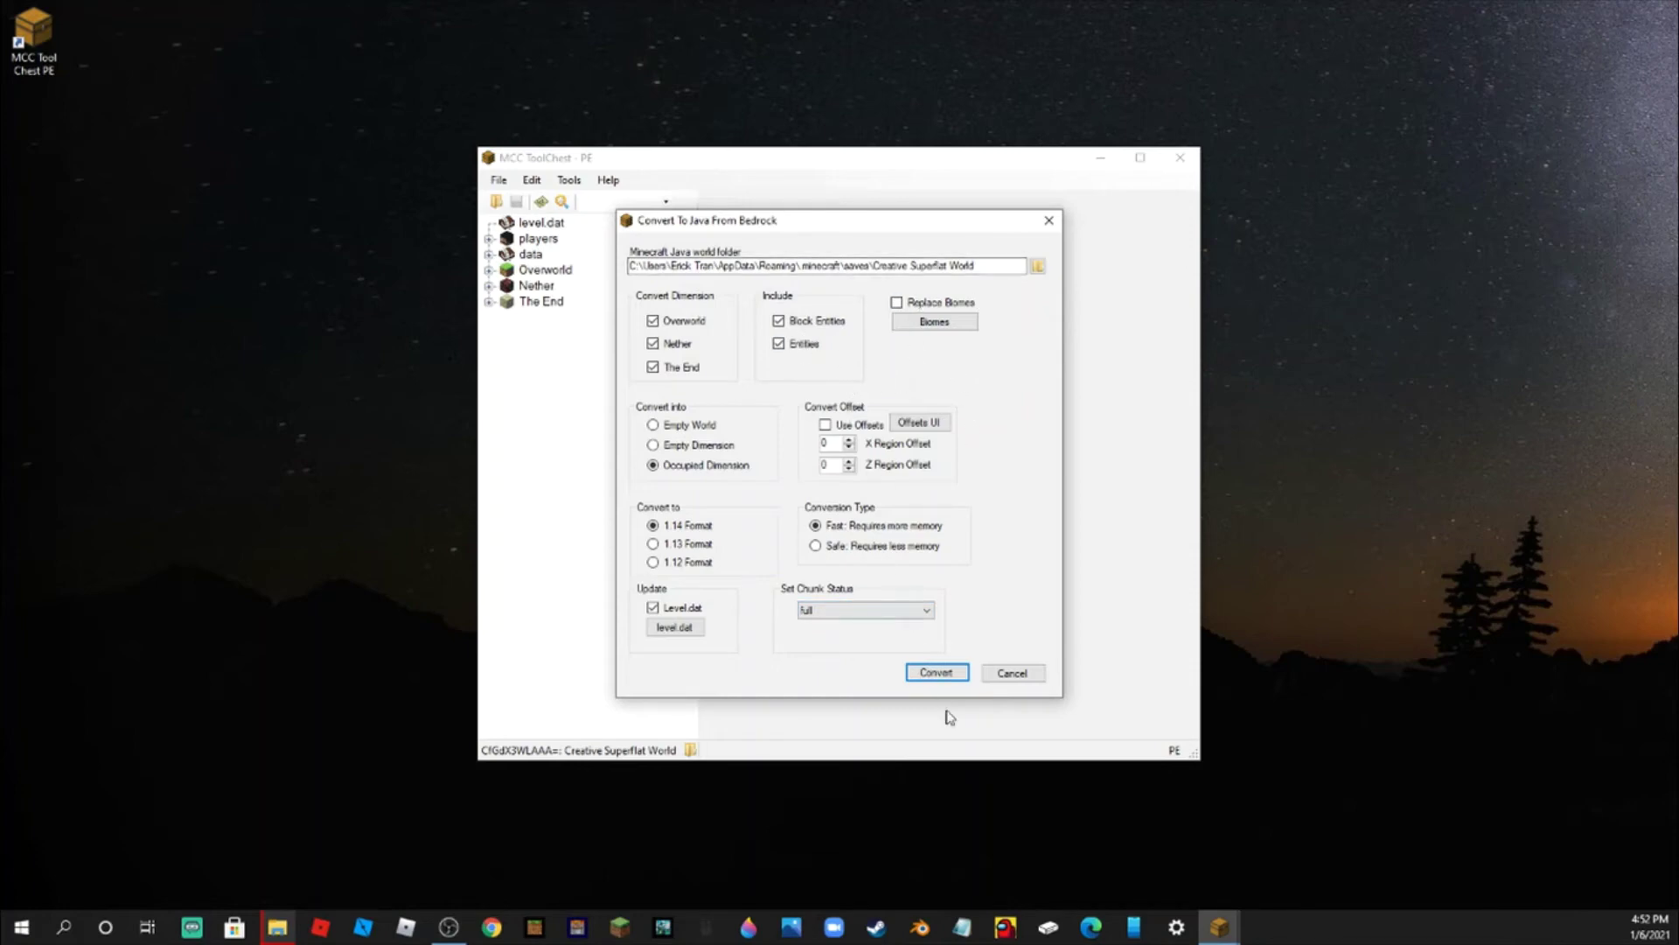
Run the conversion, replacing destination files, through 60772 chunks, then close ToolChest
left_click(937, 673)
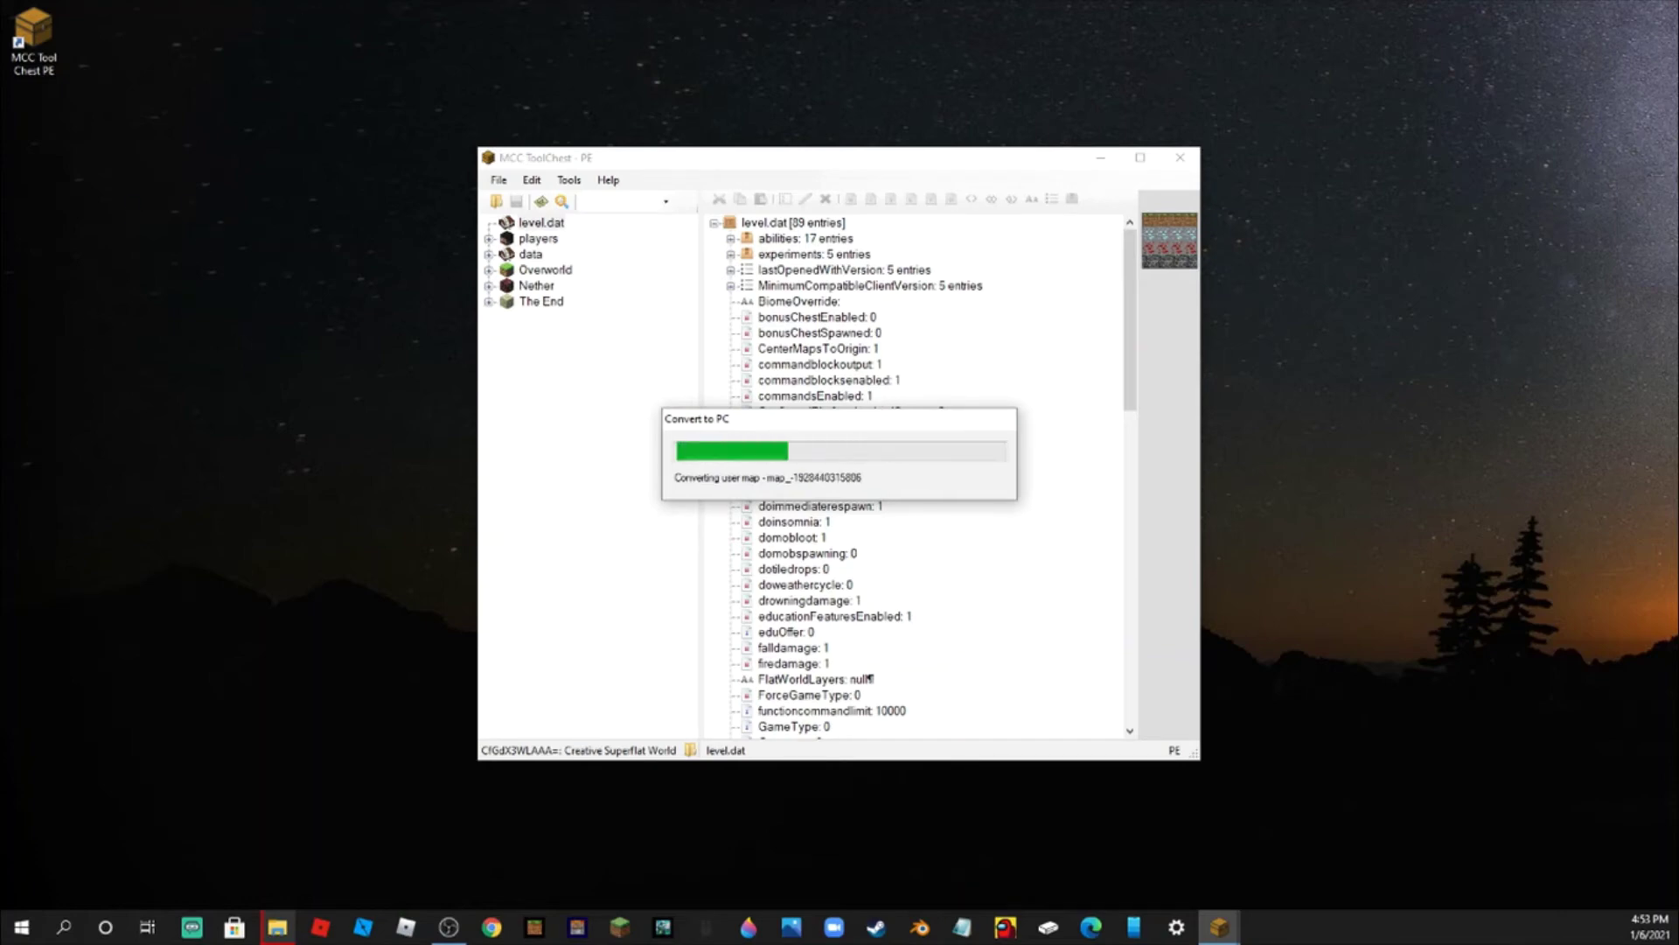
left_click_drag(432, 535, 550, 453)
left_click(553, 543)
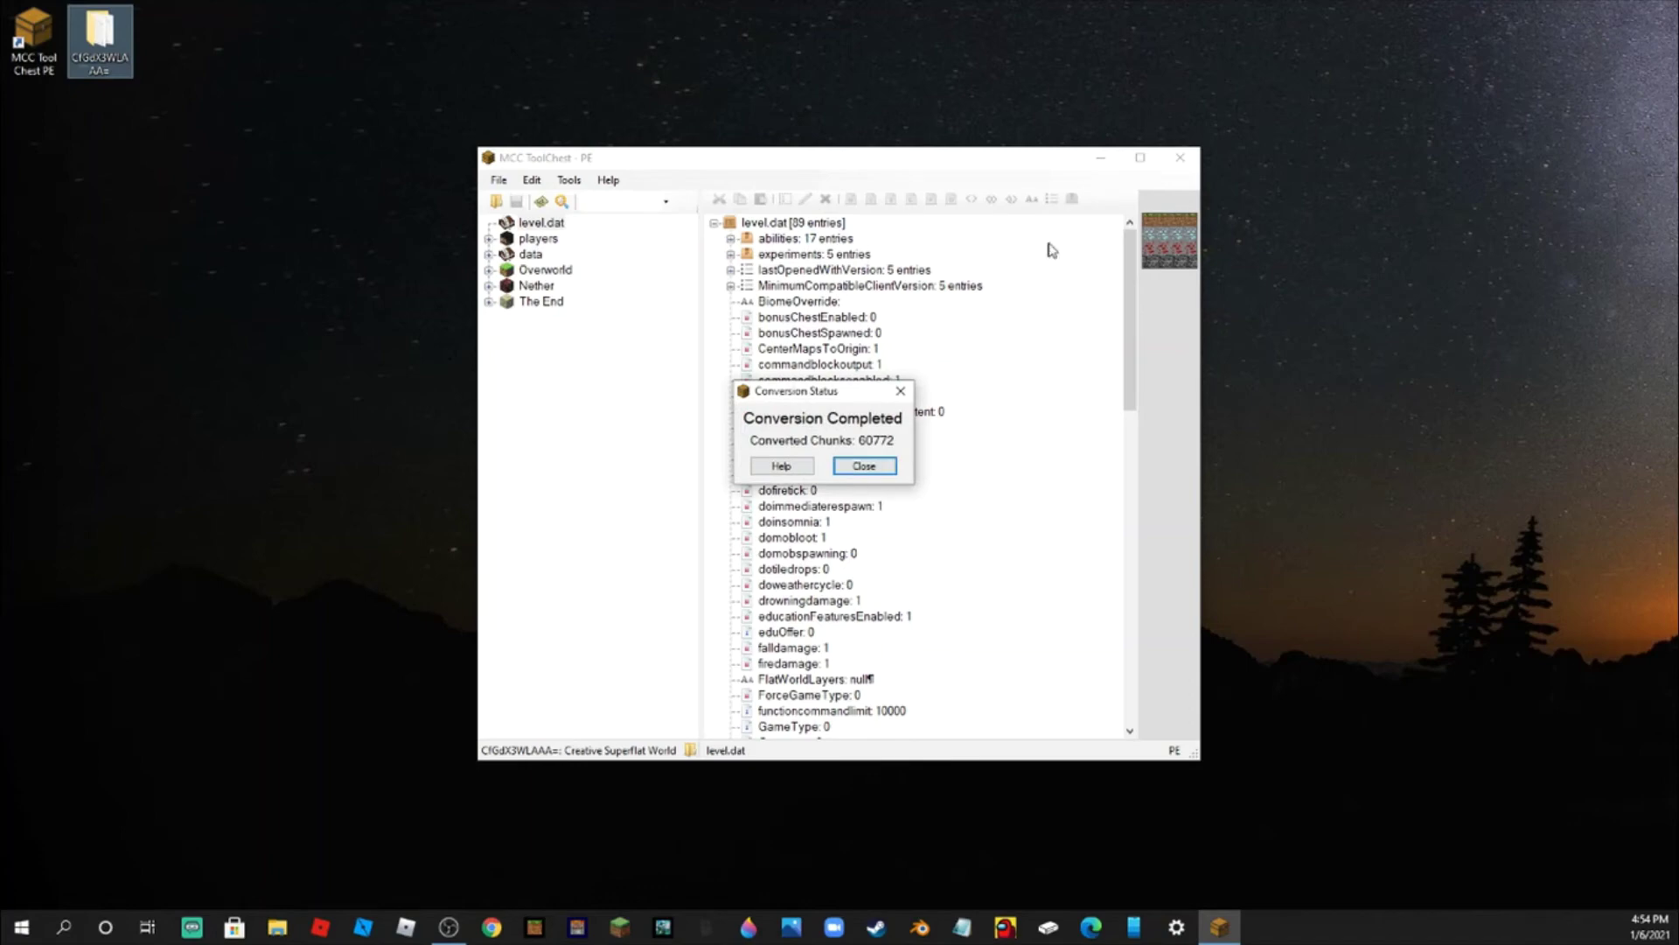
left_click(879, 464)
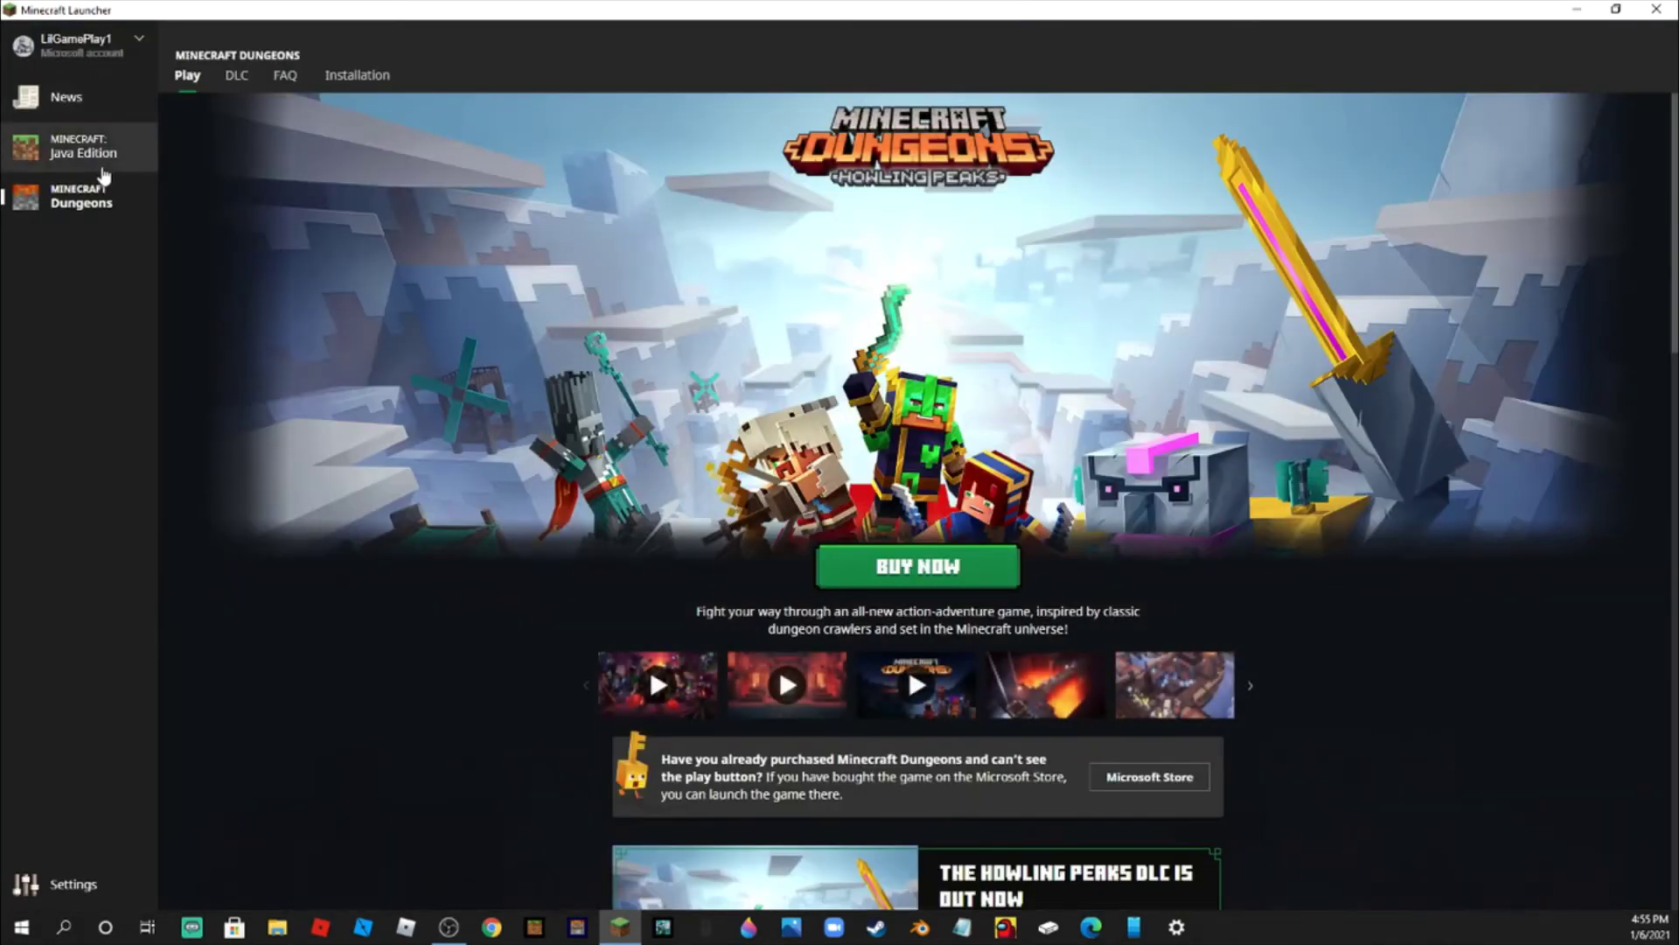
Switch the launcher to Java Edition under the account that owns it
left_click(104, 173)
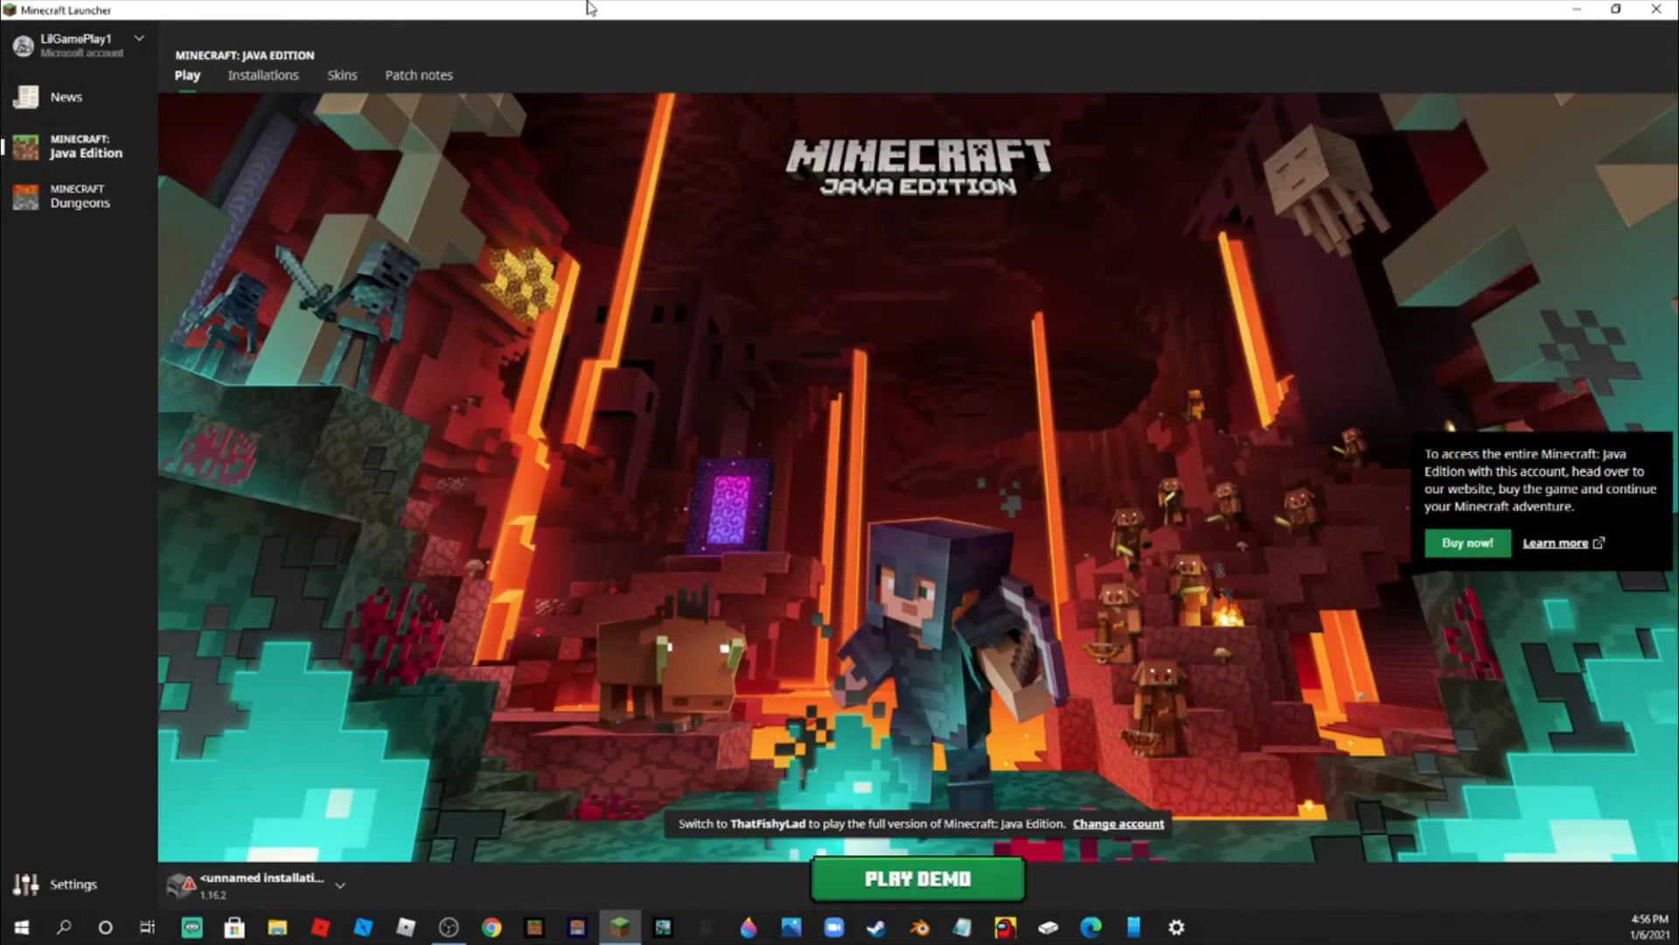
left_click(89, 51)
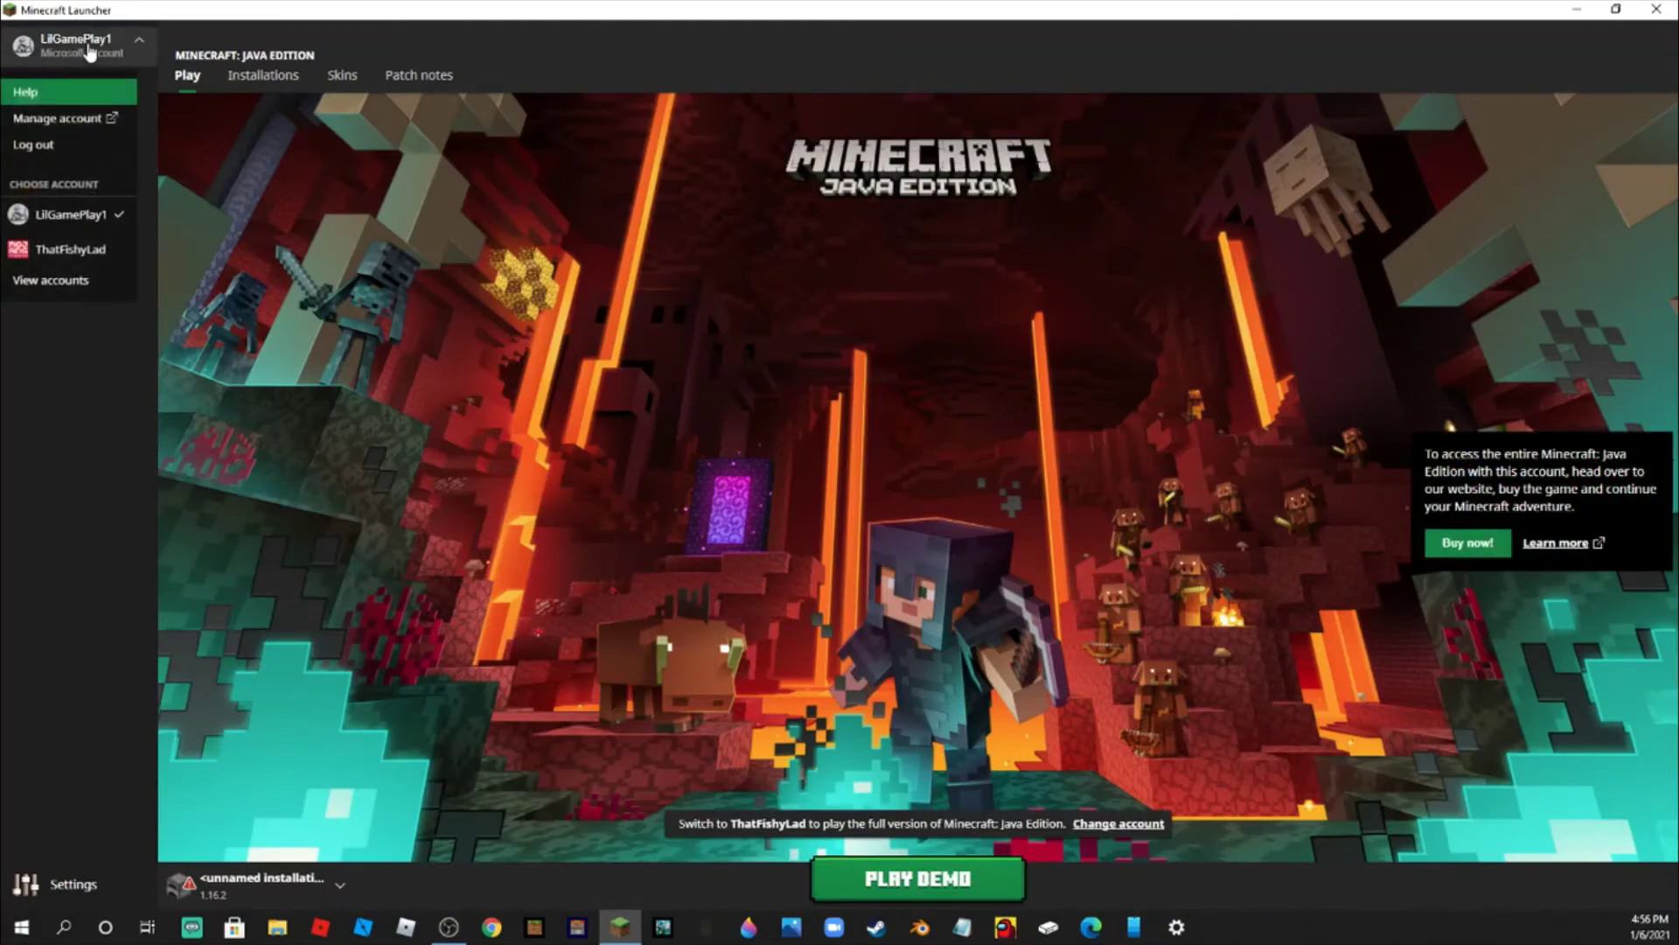
left_click(122, 245)
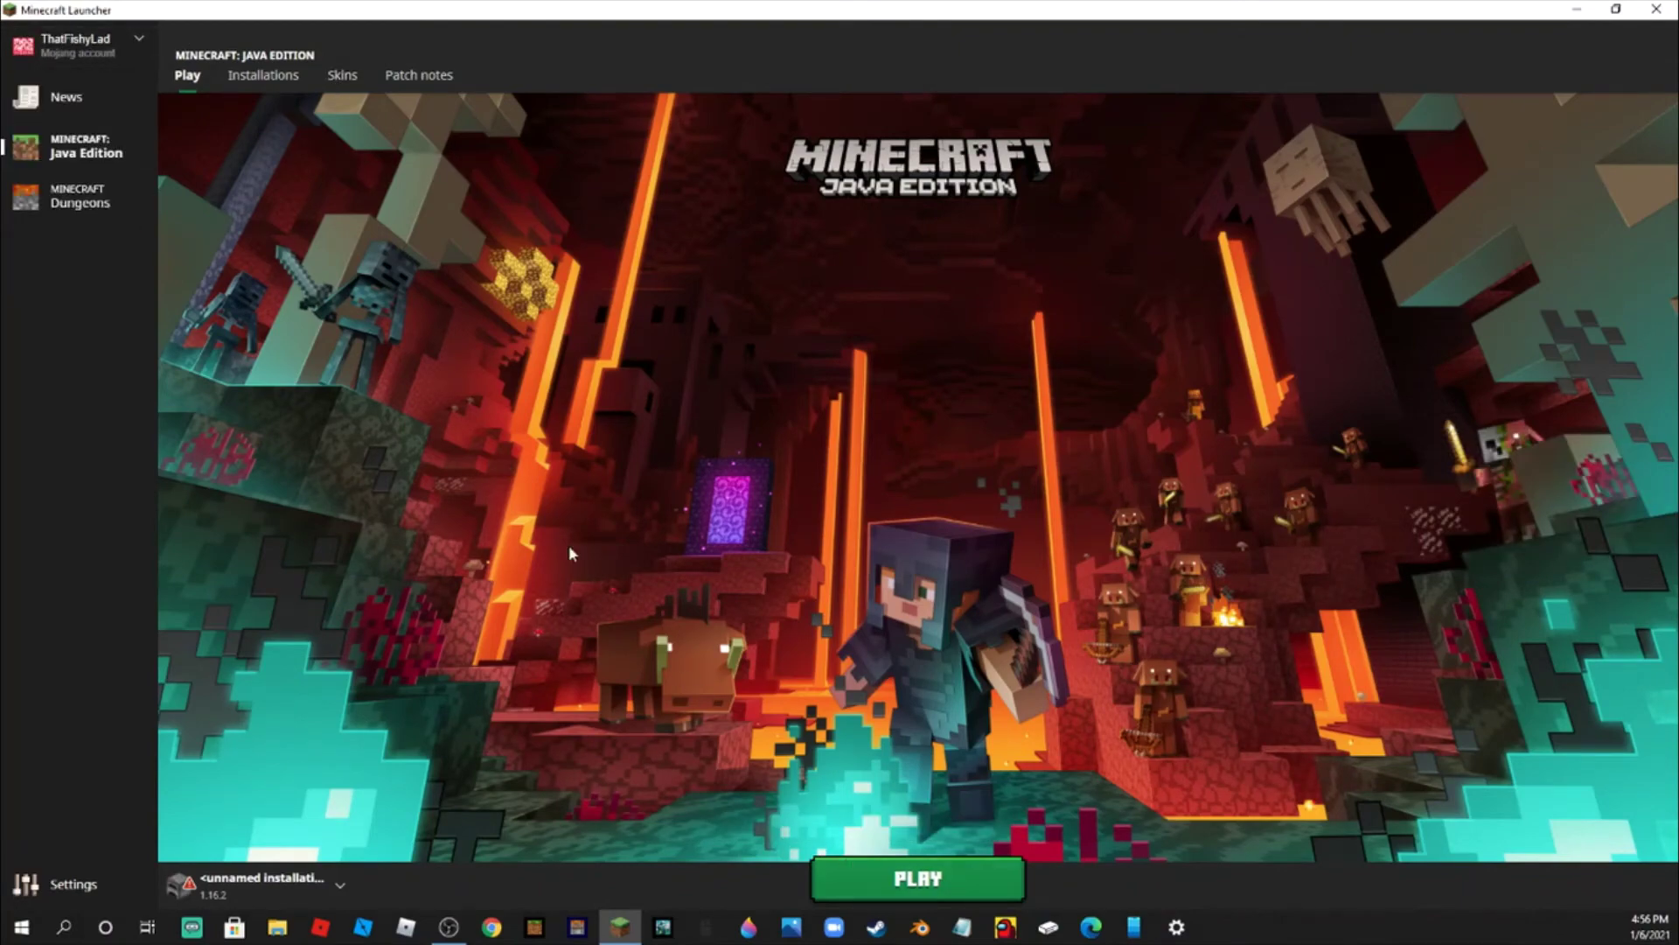
Launch the 1.16 installation, accepting the player safety warning
left_click(266, 84)
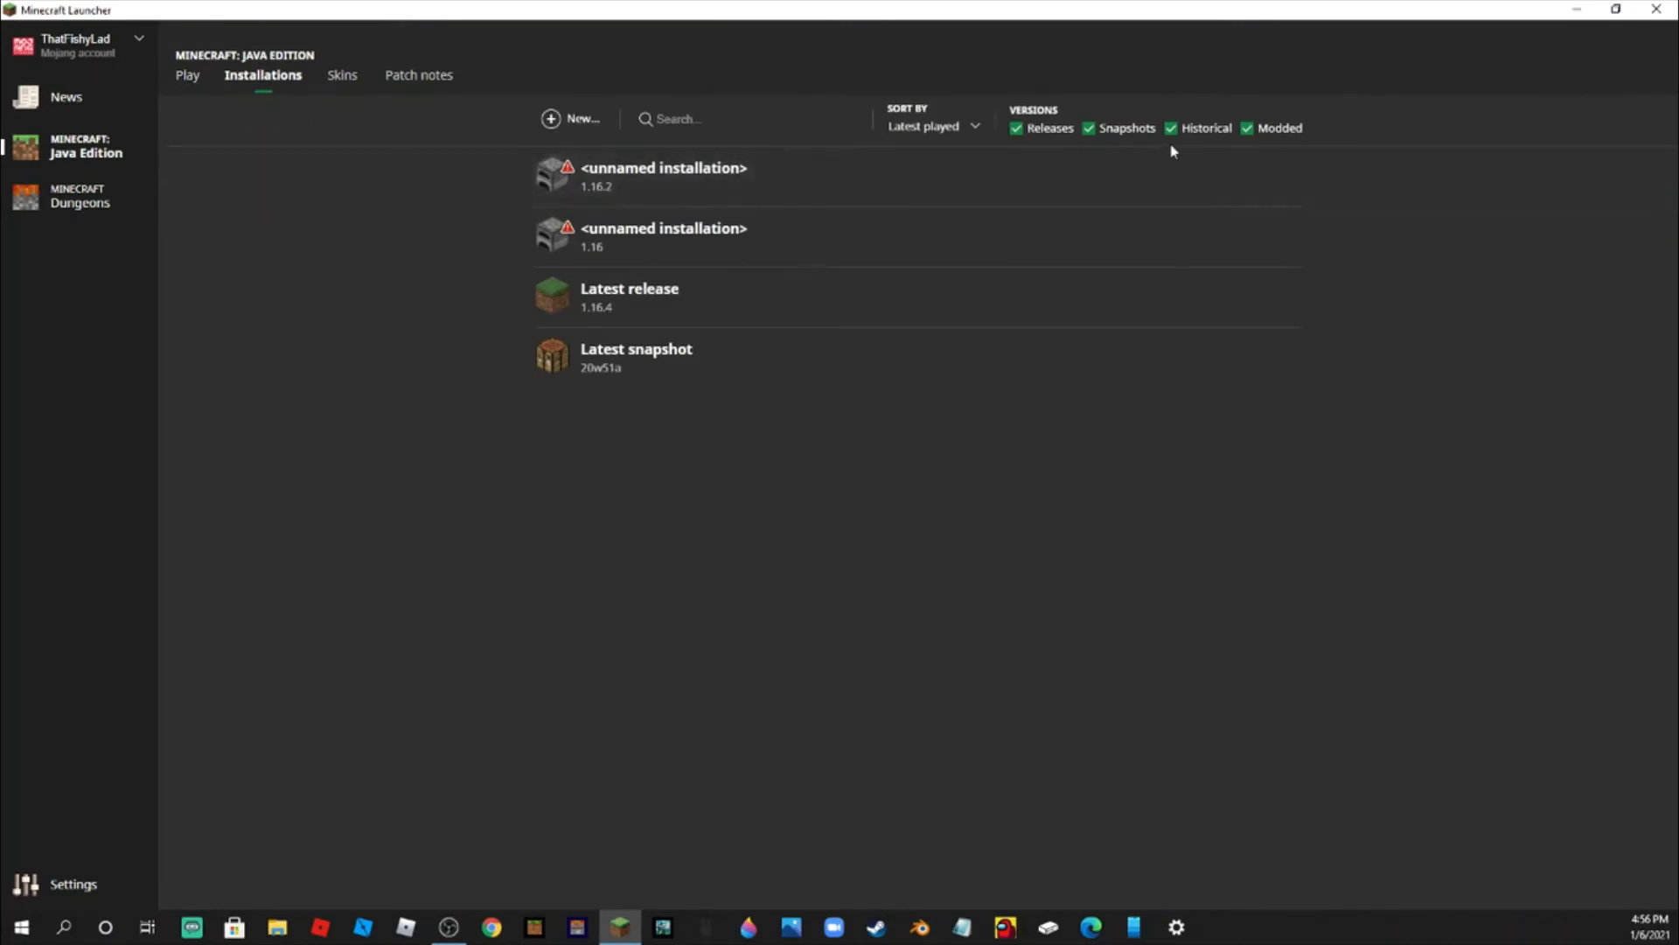
mouse_move(1132, 176)
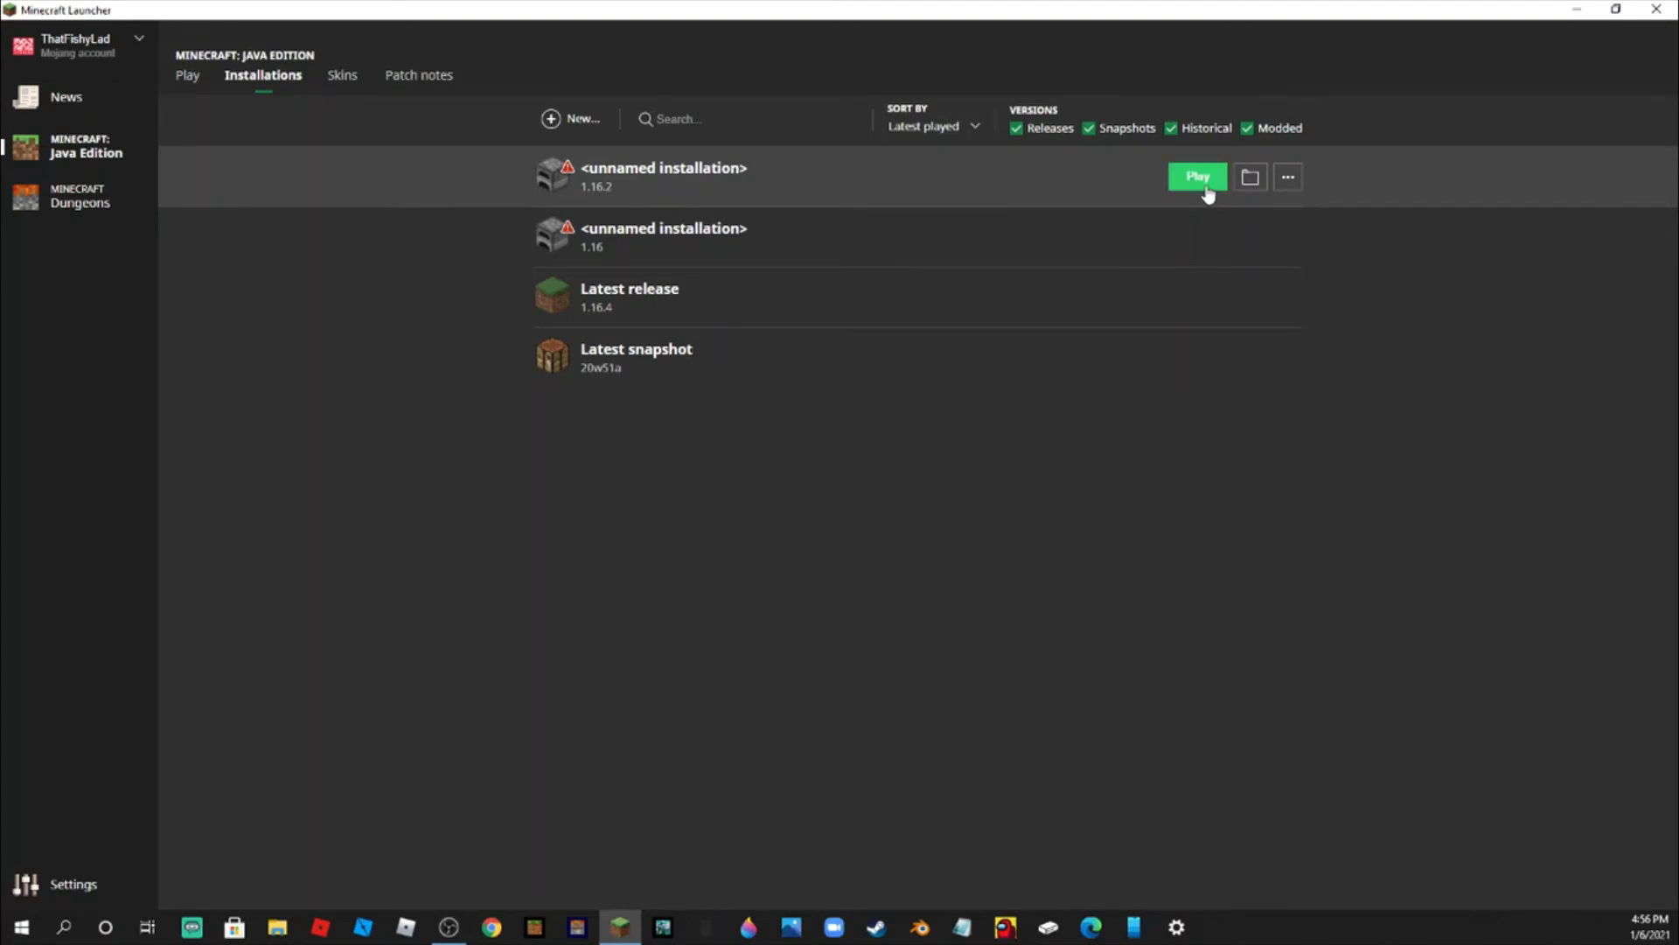
mouse_move(1207, 240)
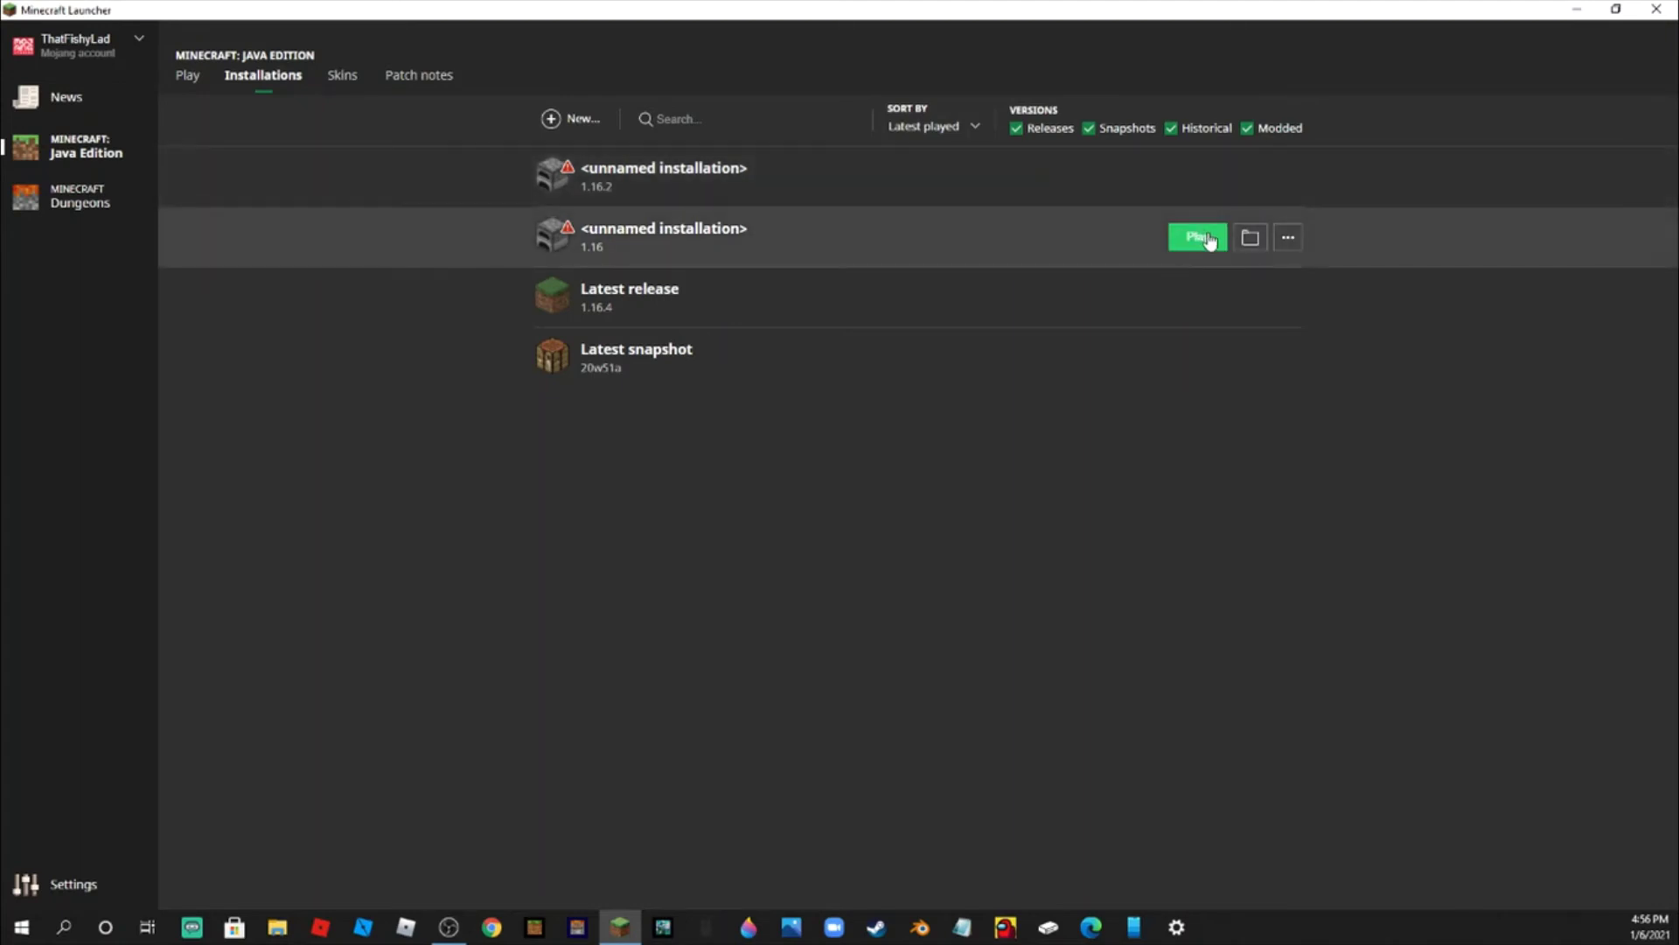
left_click(1208, 239)
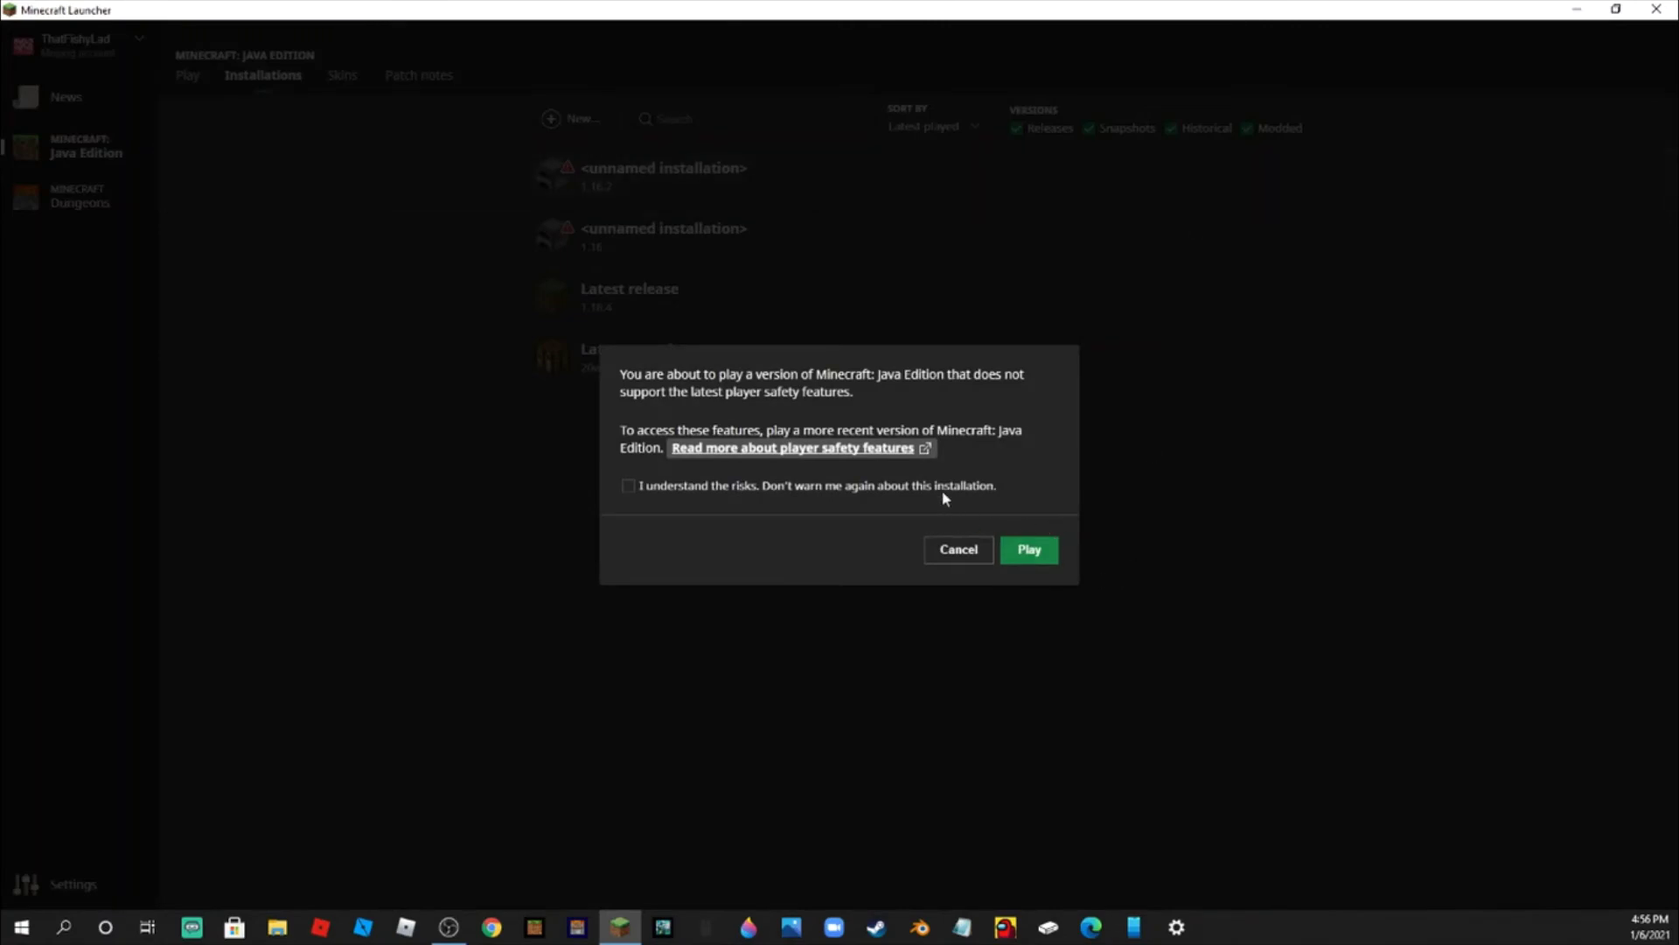
left_click(943, 487)
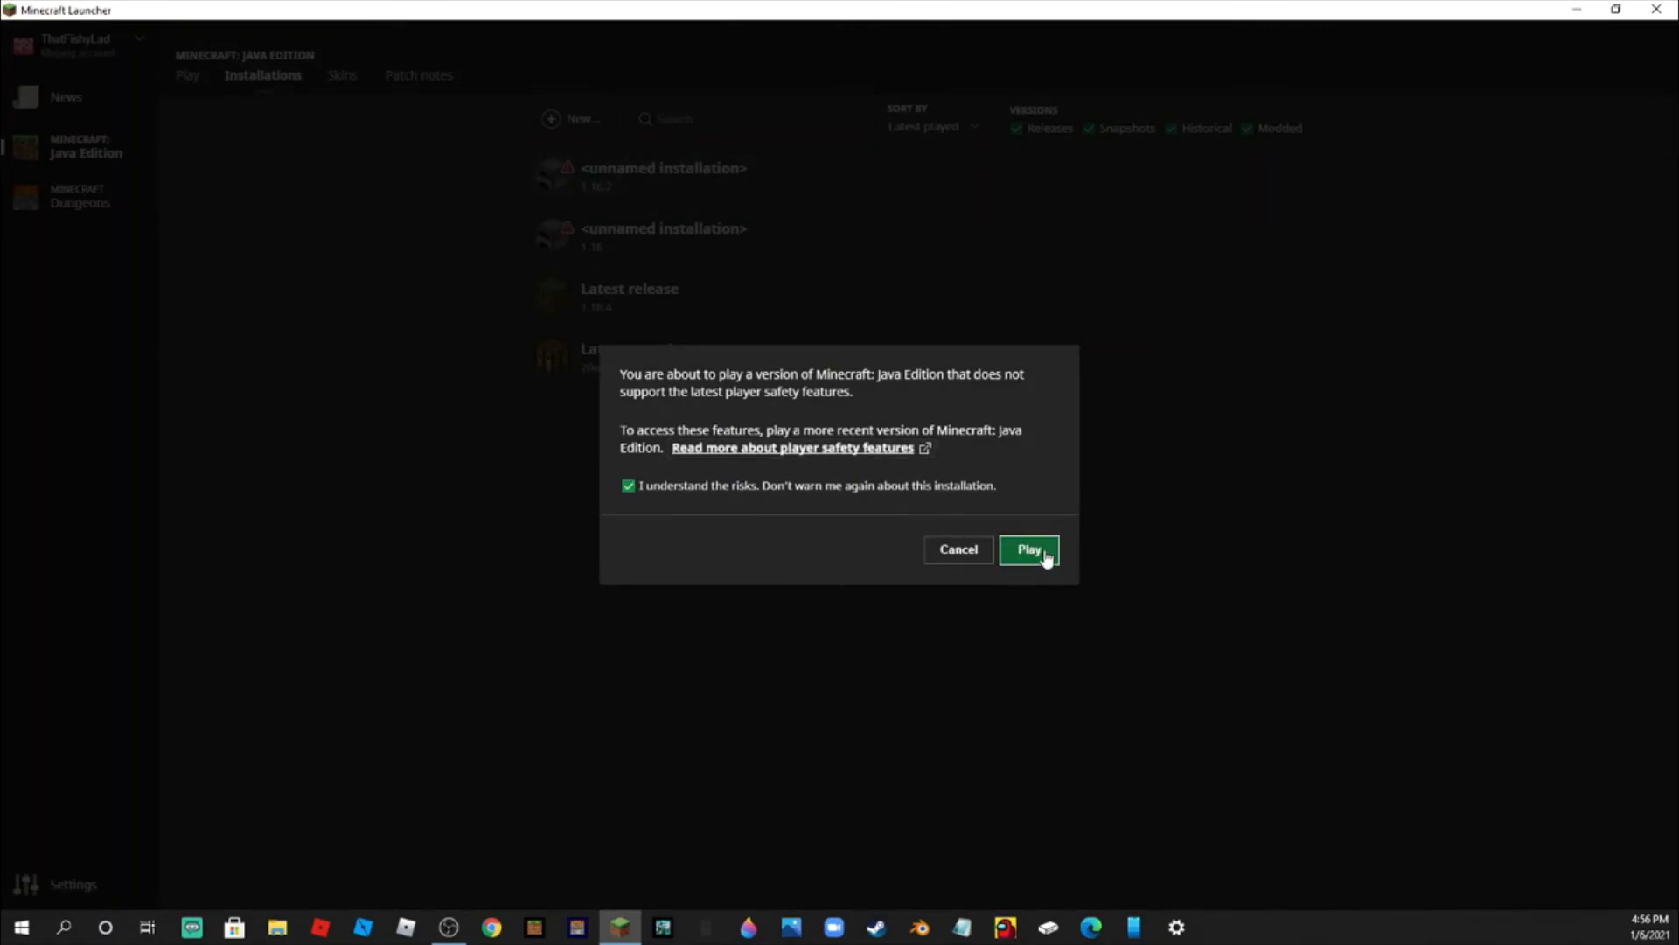
left_click(1041, 553)
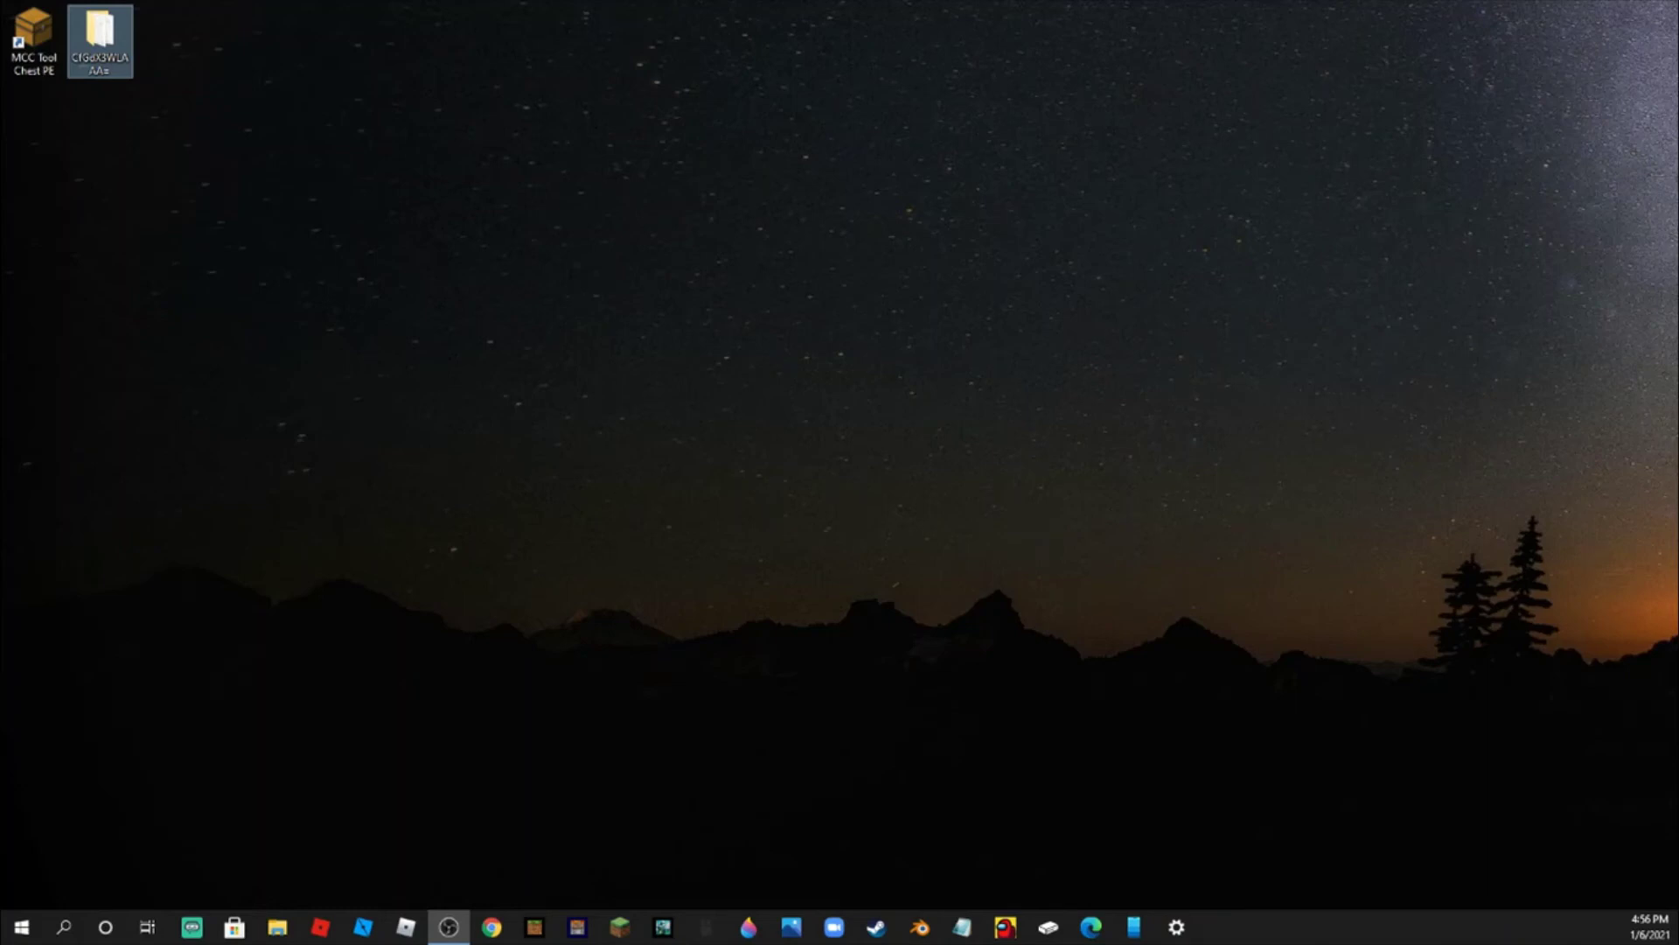
Launch Minecraft Java Edition and maximize the game window
left_click(287, 129)
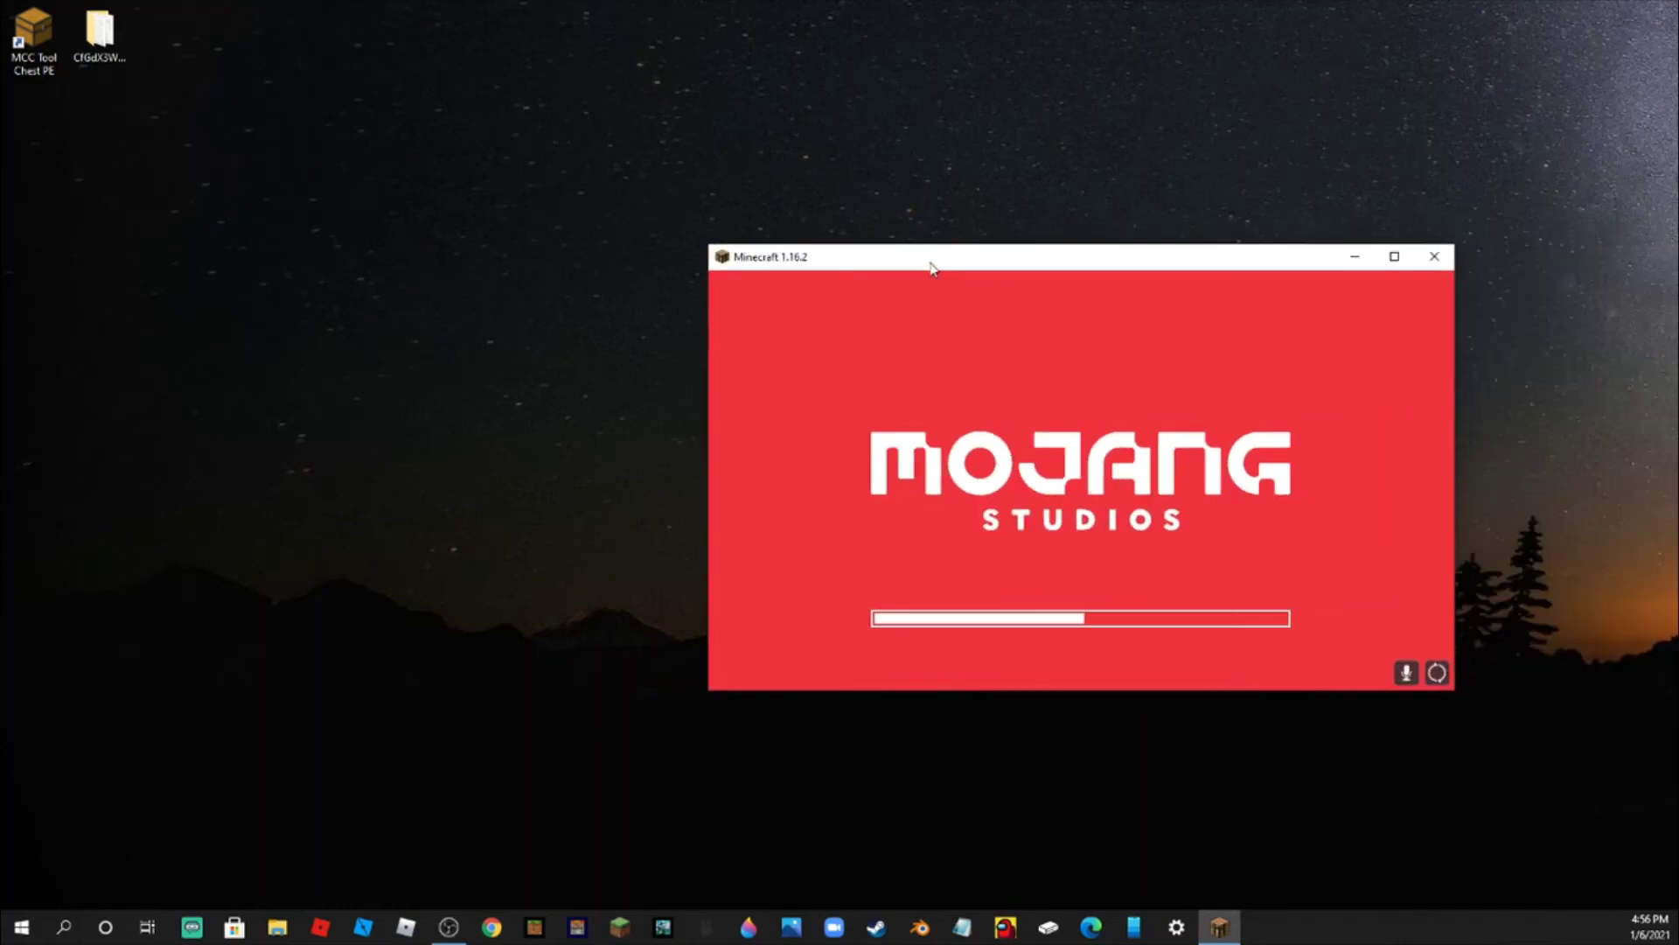
double_click(1239, 287)
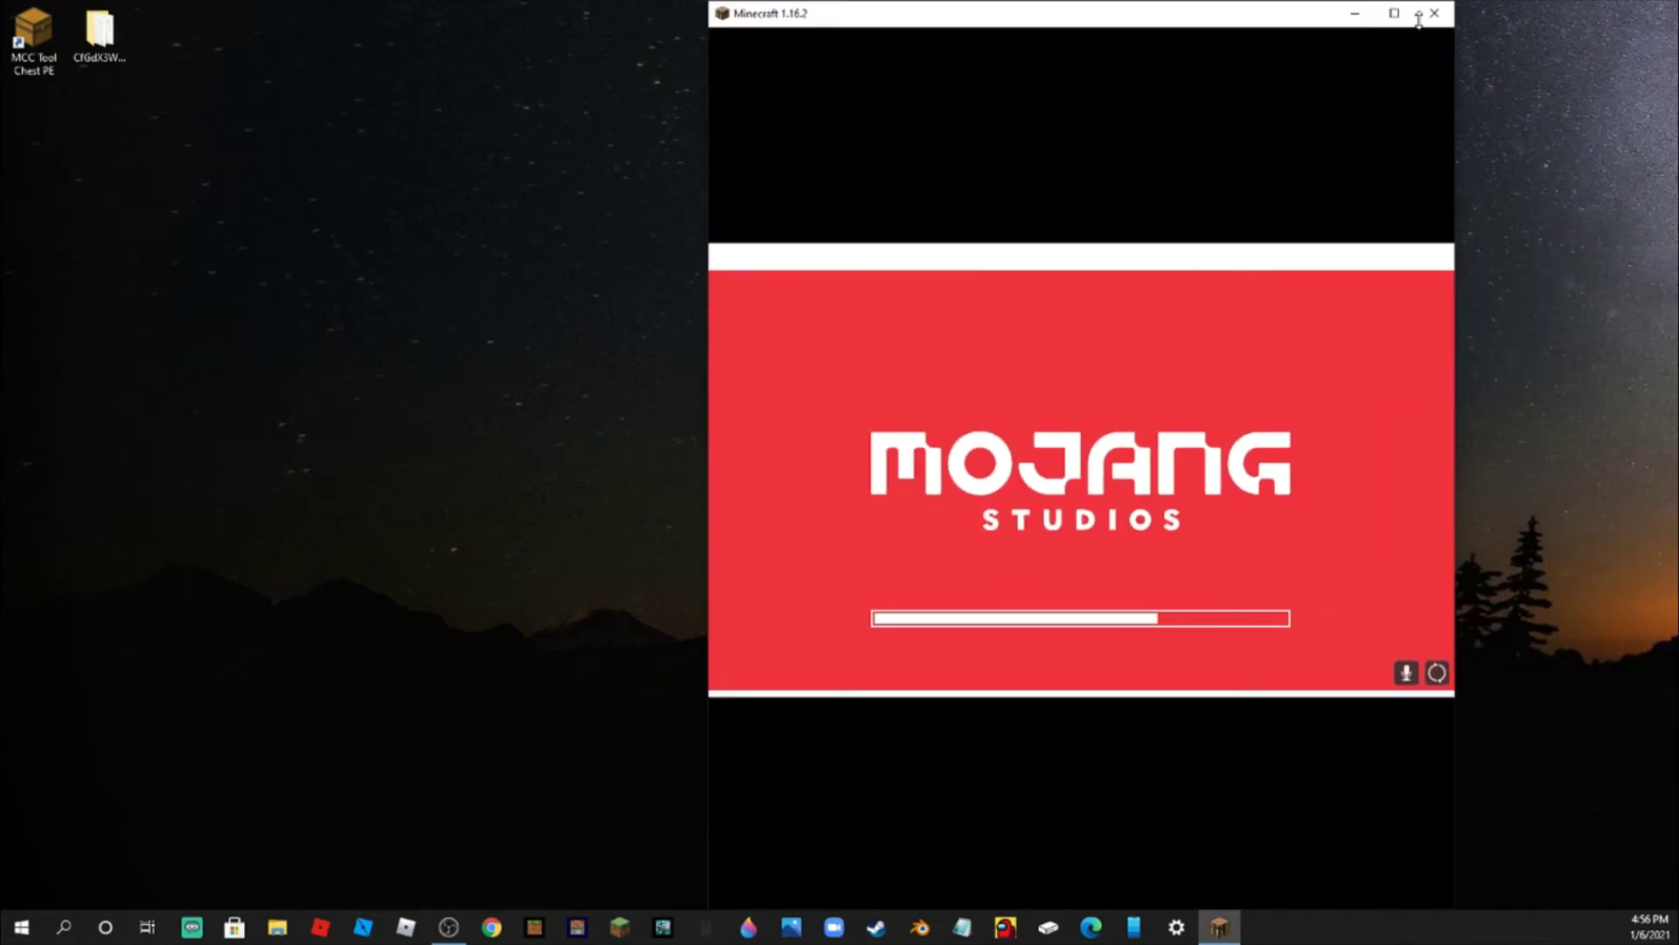
left_click(1392, 23)
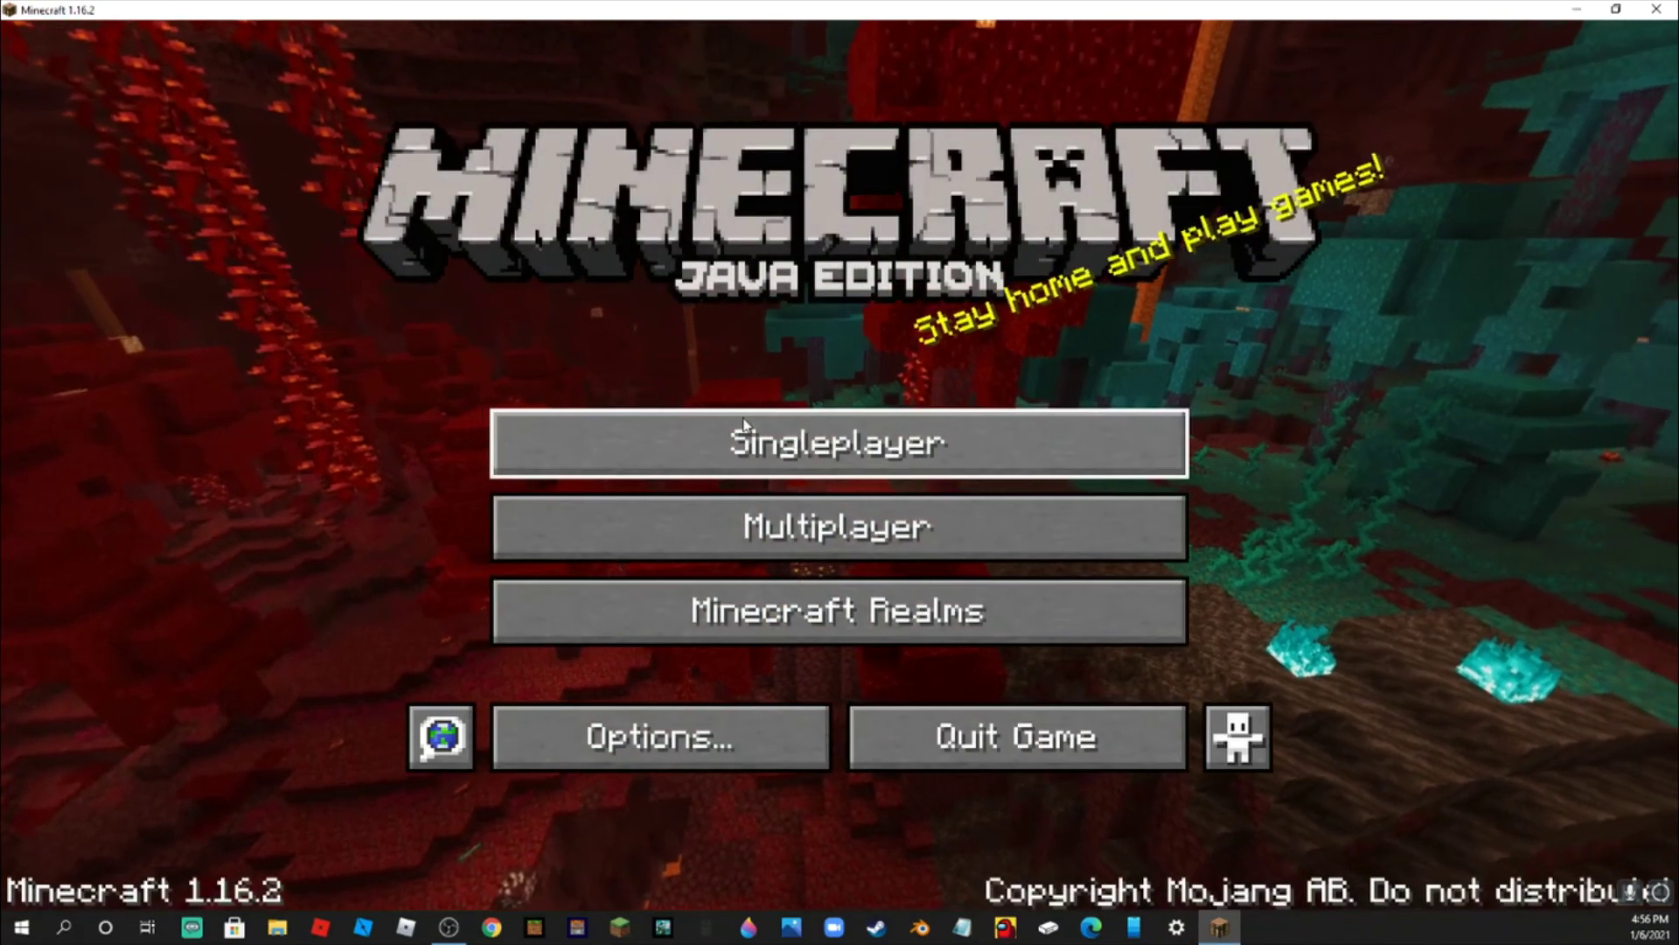
Play Creative Superflat World from the Singleplayer list, reaching the 1.14.4 version warning
left_click(813, 429)
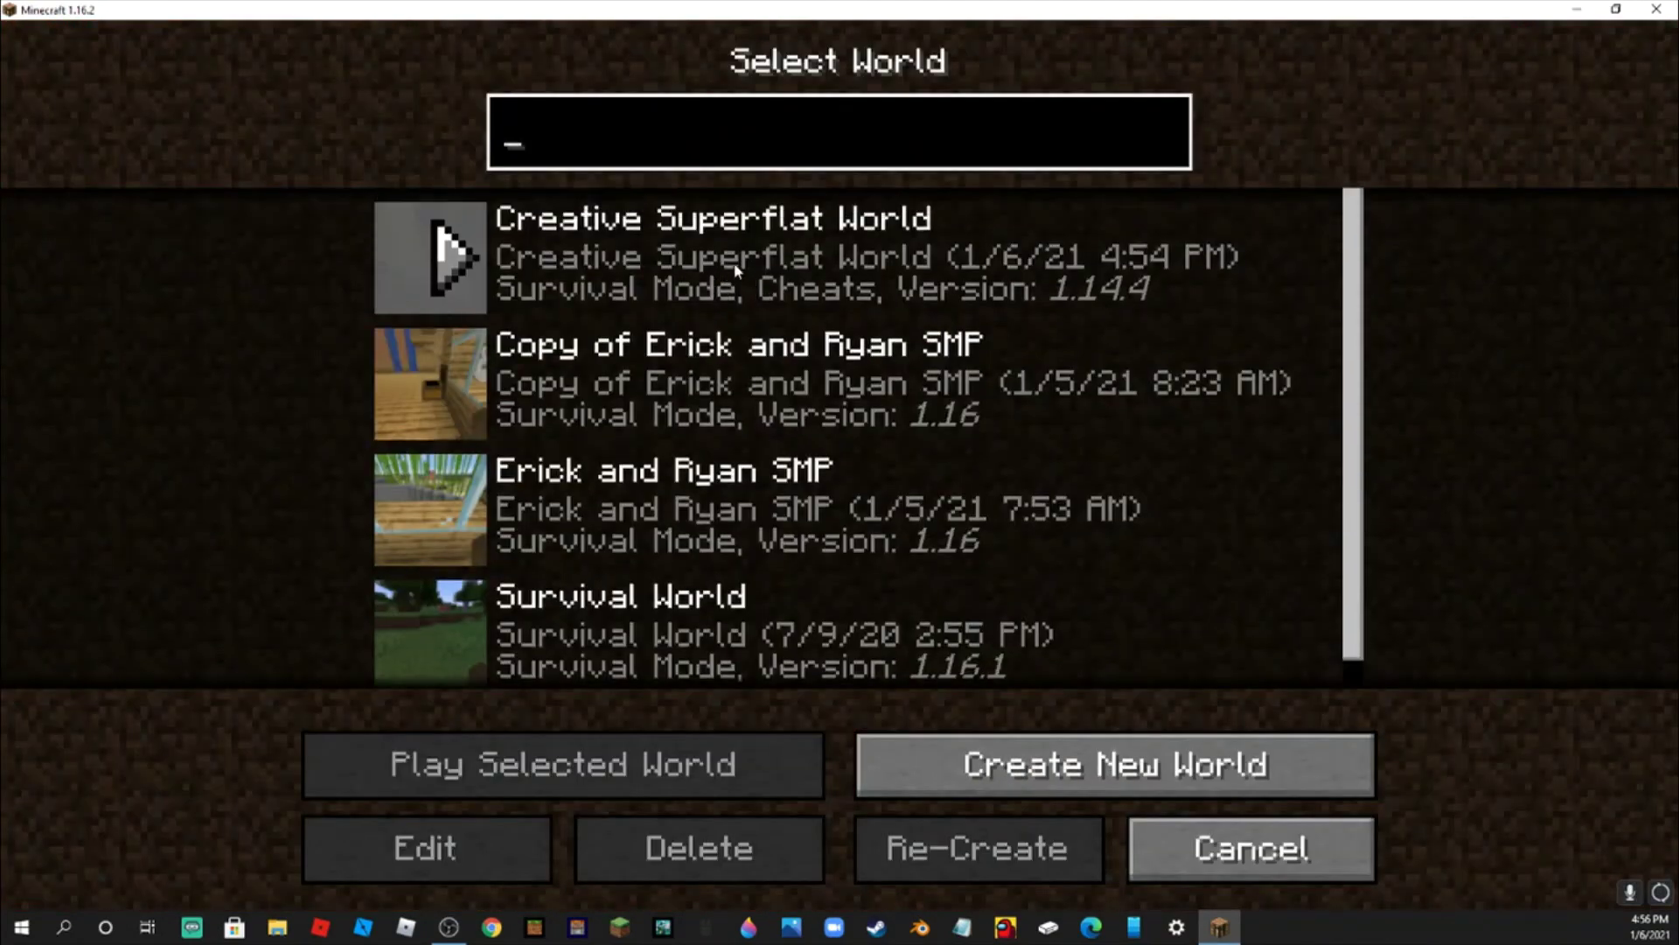
left_click(1004, 221)
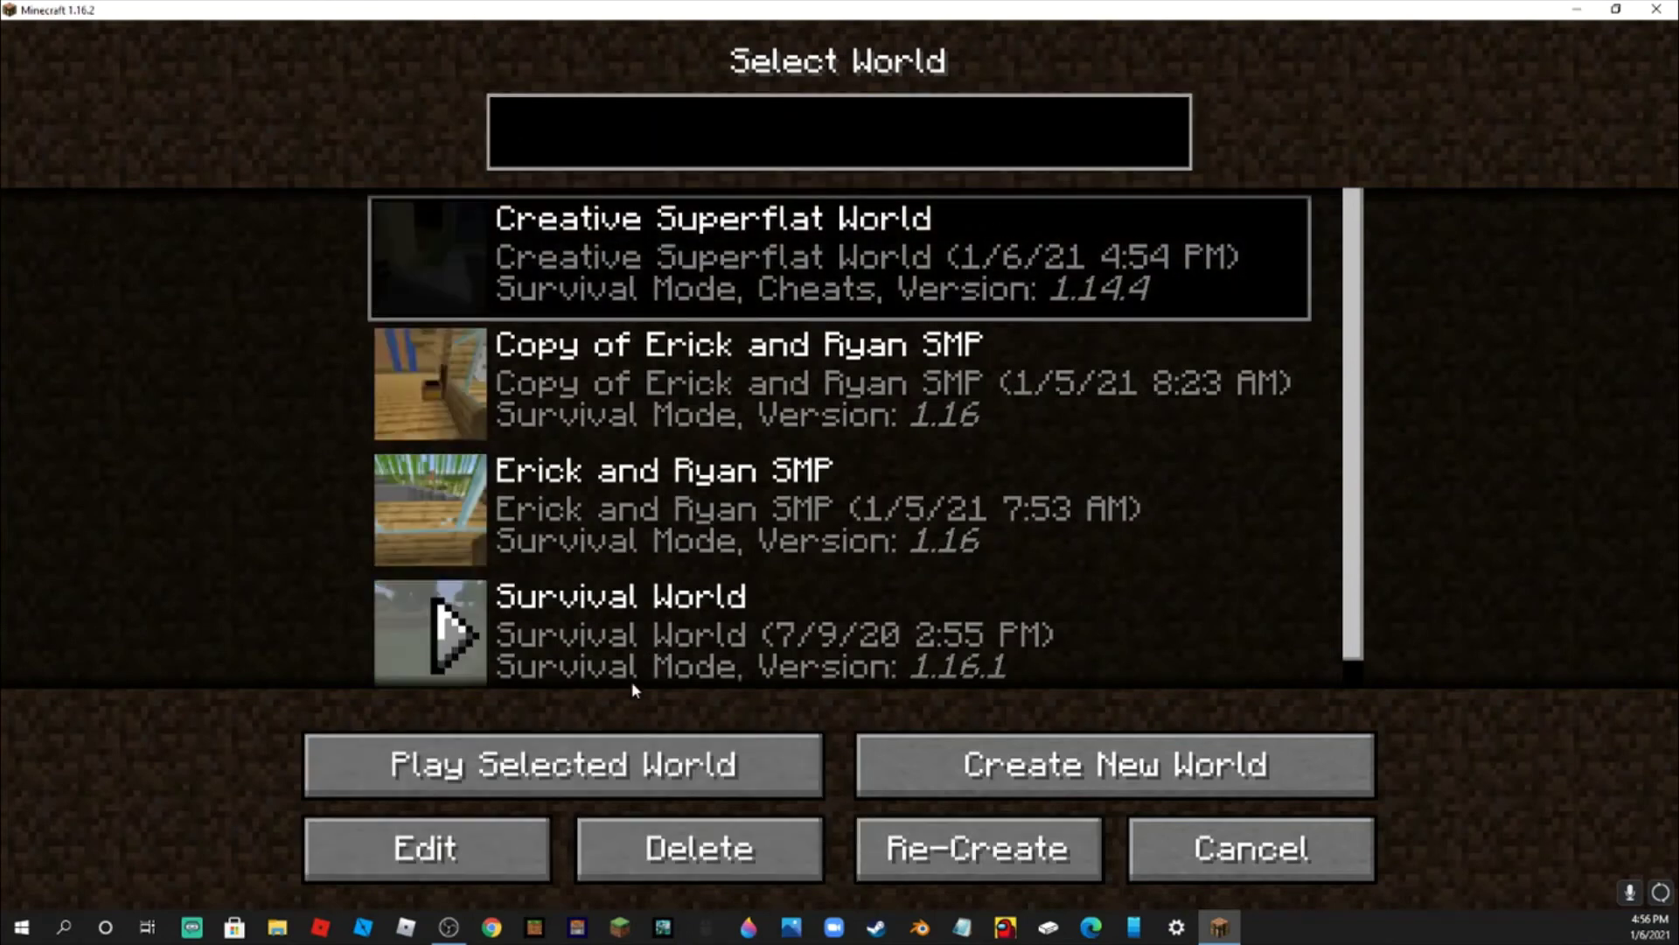
left_click(581, 763)
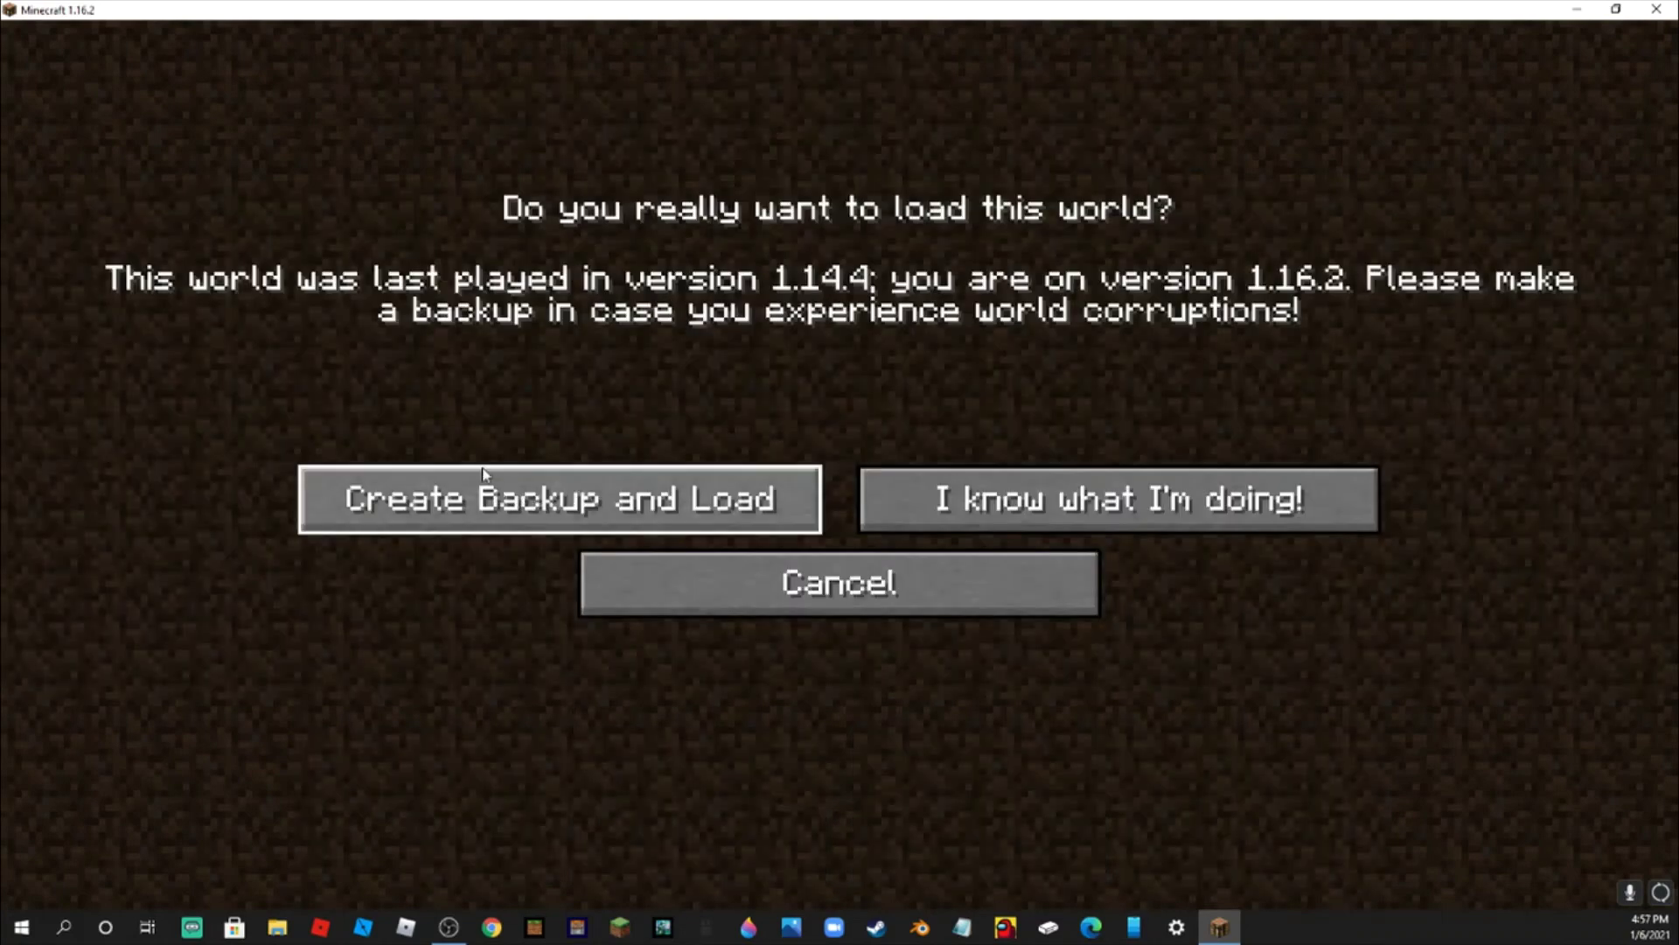
Create a backup and load the world, pick Smooth Stone, and break the sand block into the room
left_click(378, 490)
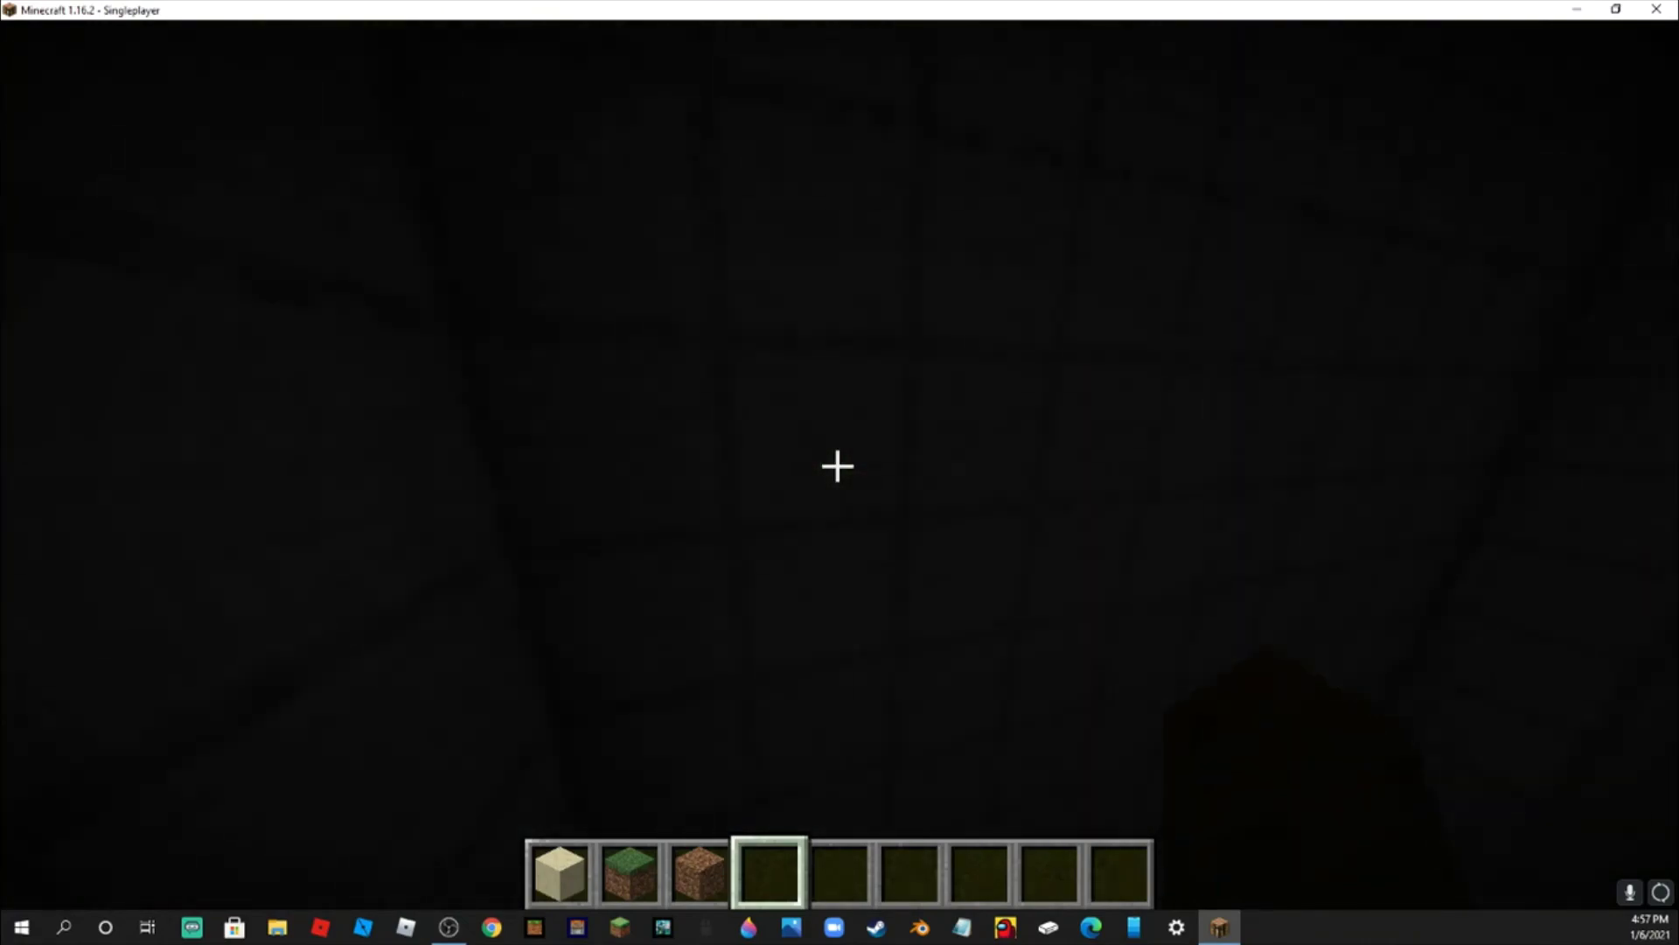
middle_click(837, 466)
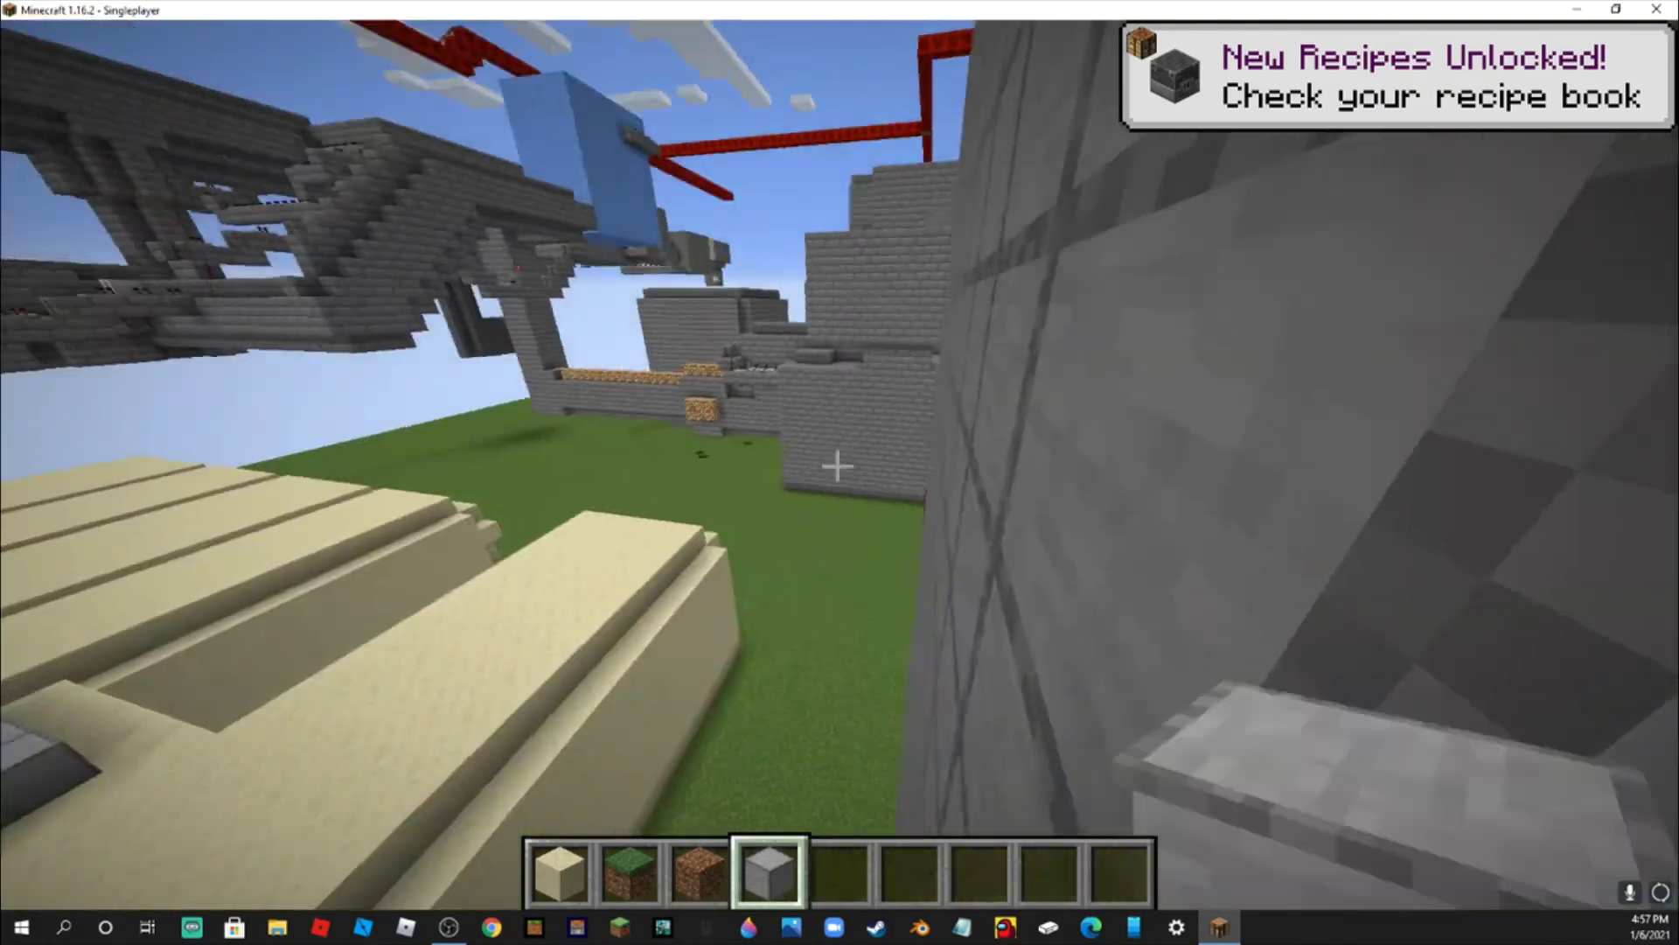
scroll(837, 466, "down", 1)
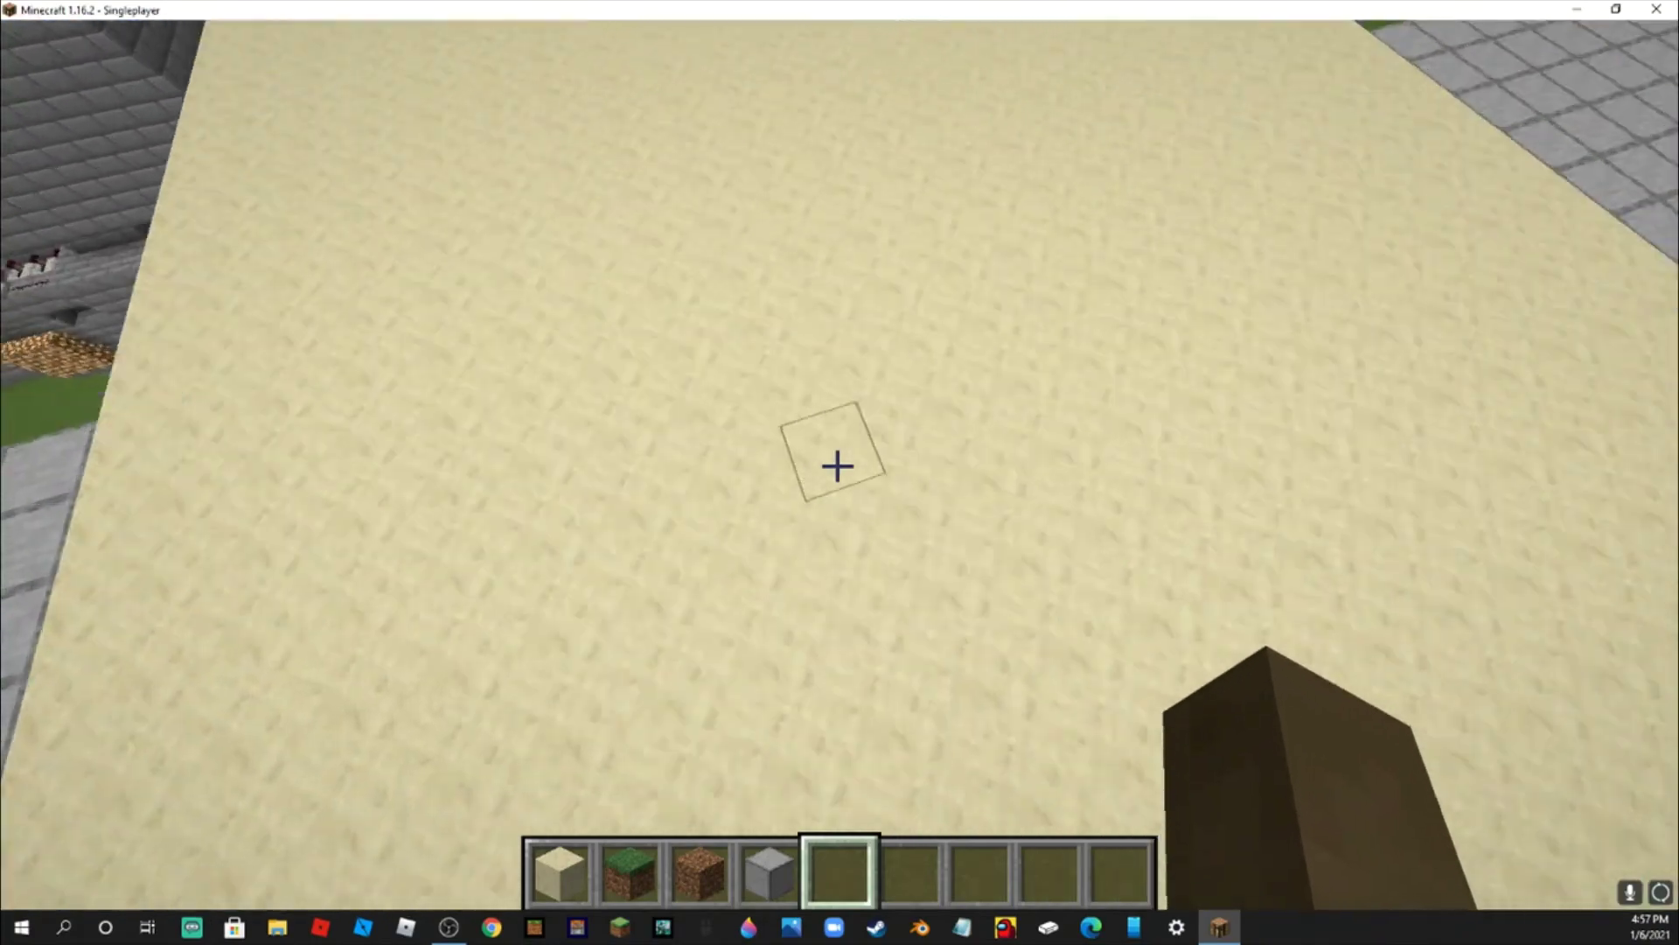
left_click(837, 466)
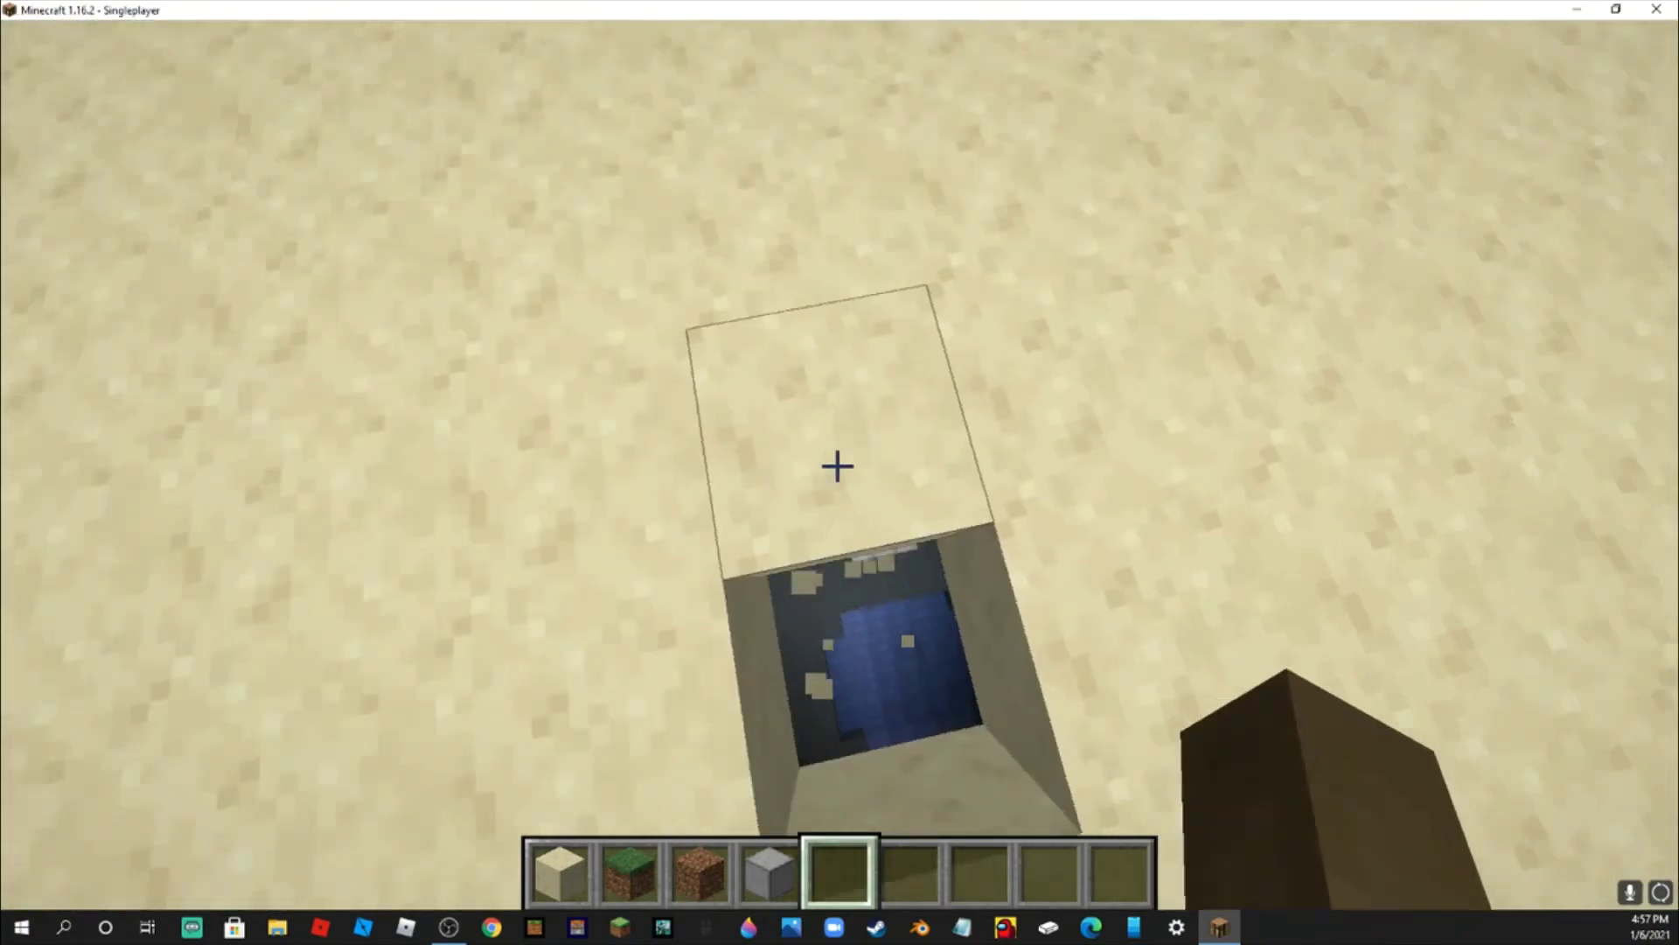
type("1")
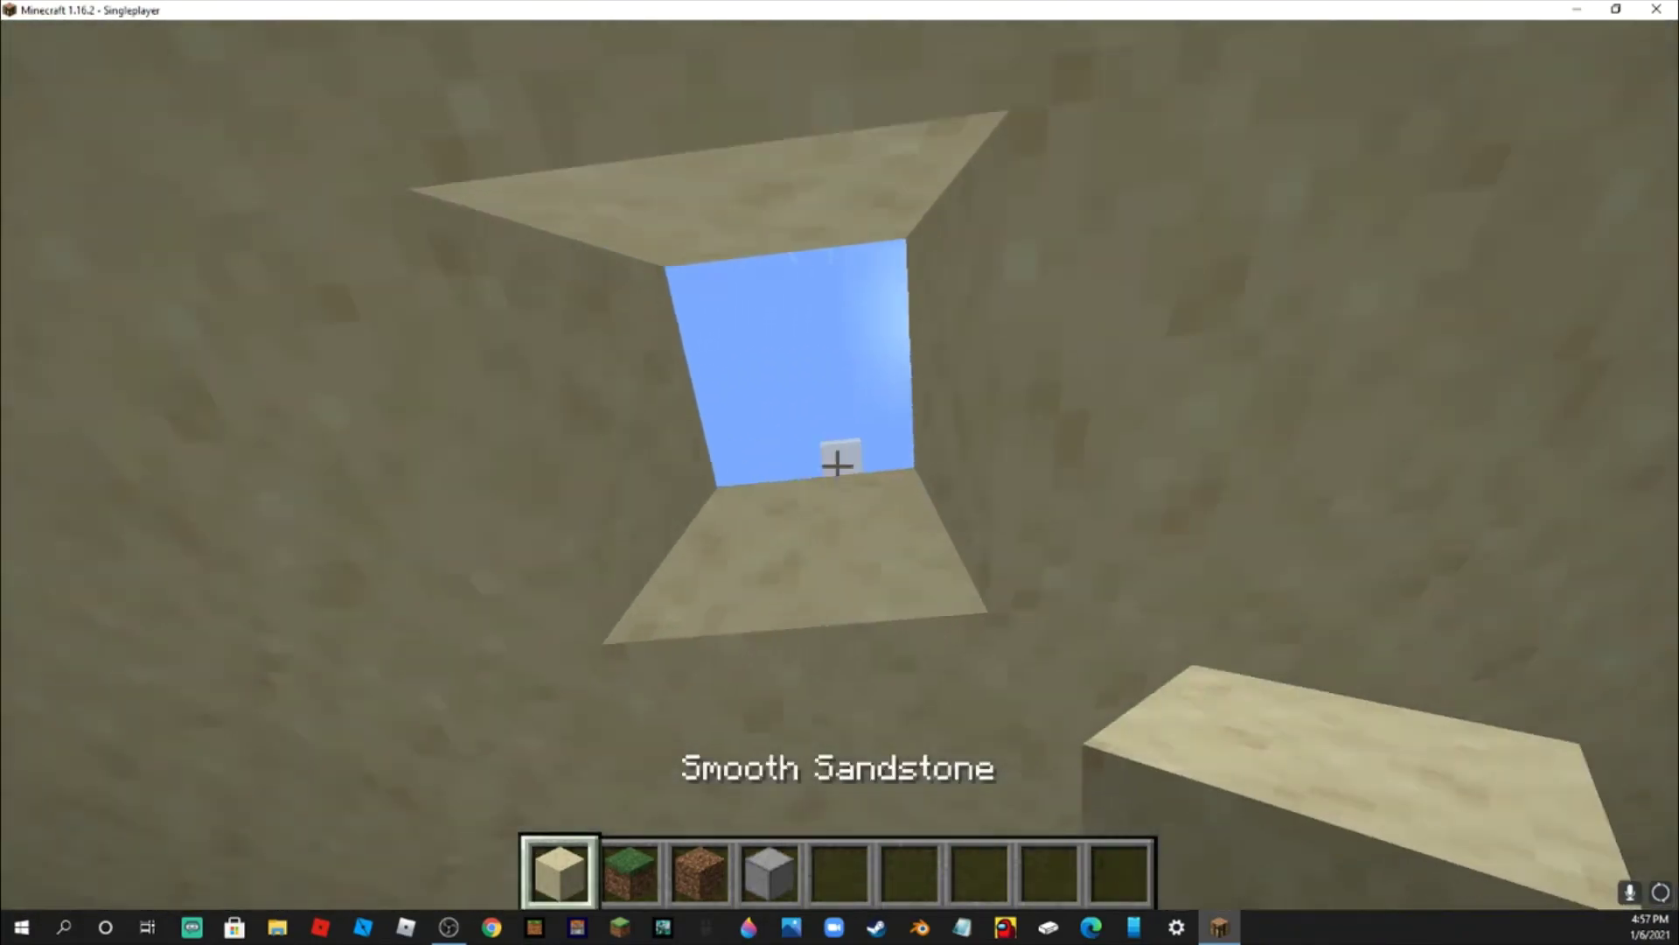
type("/")
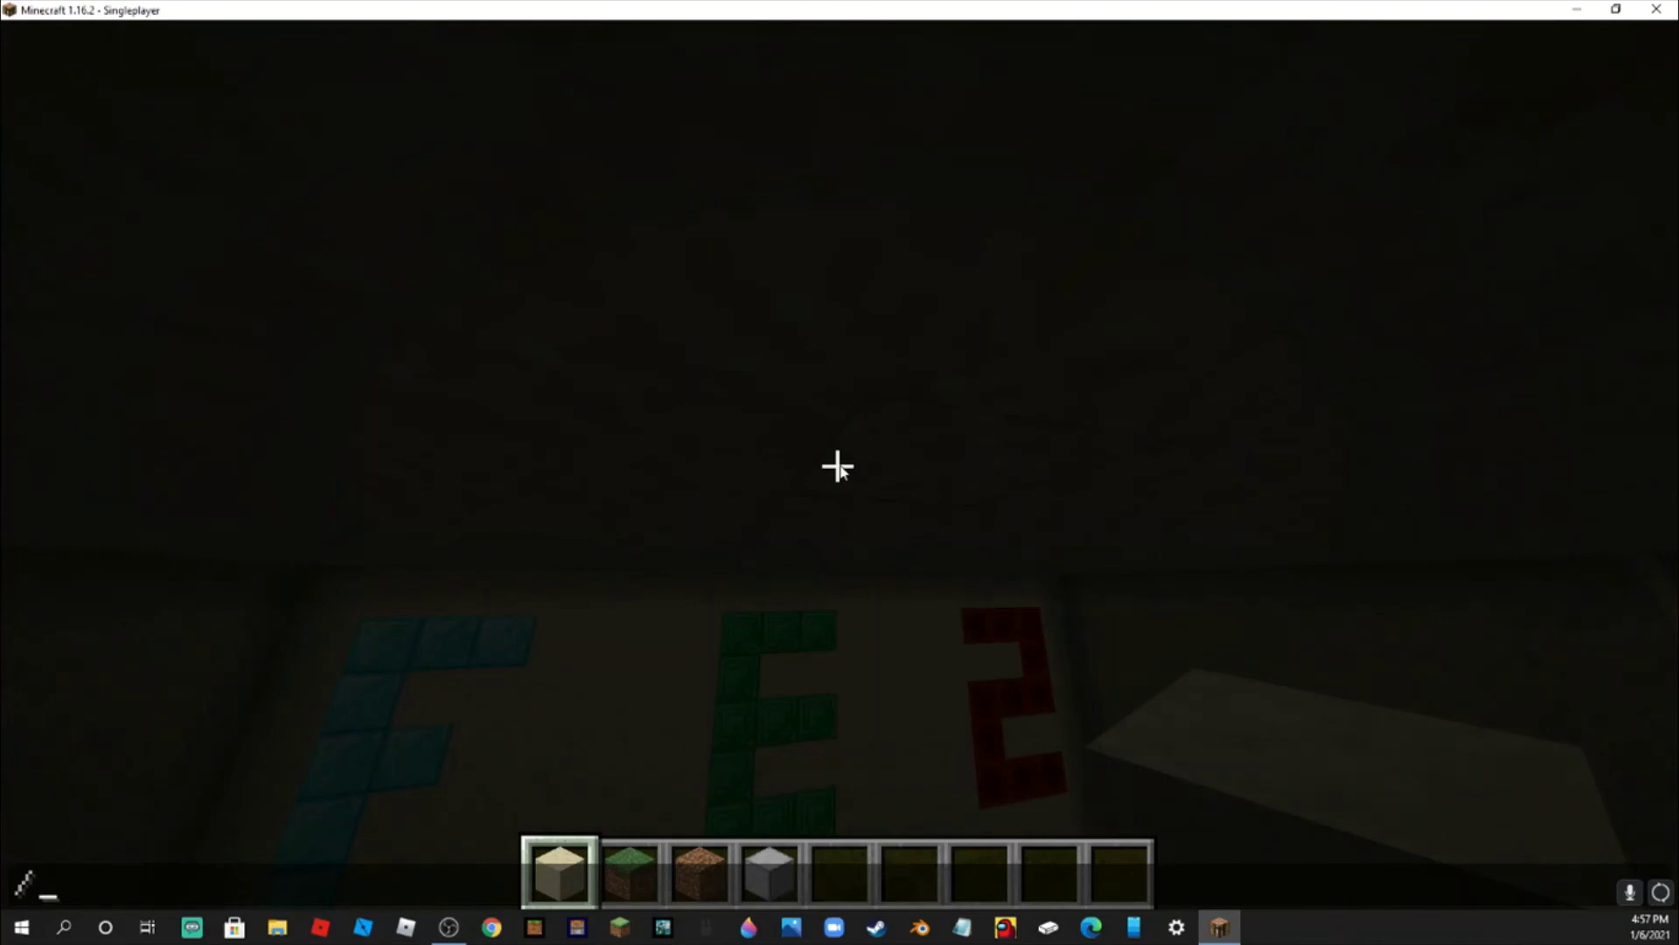
type("effect g")
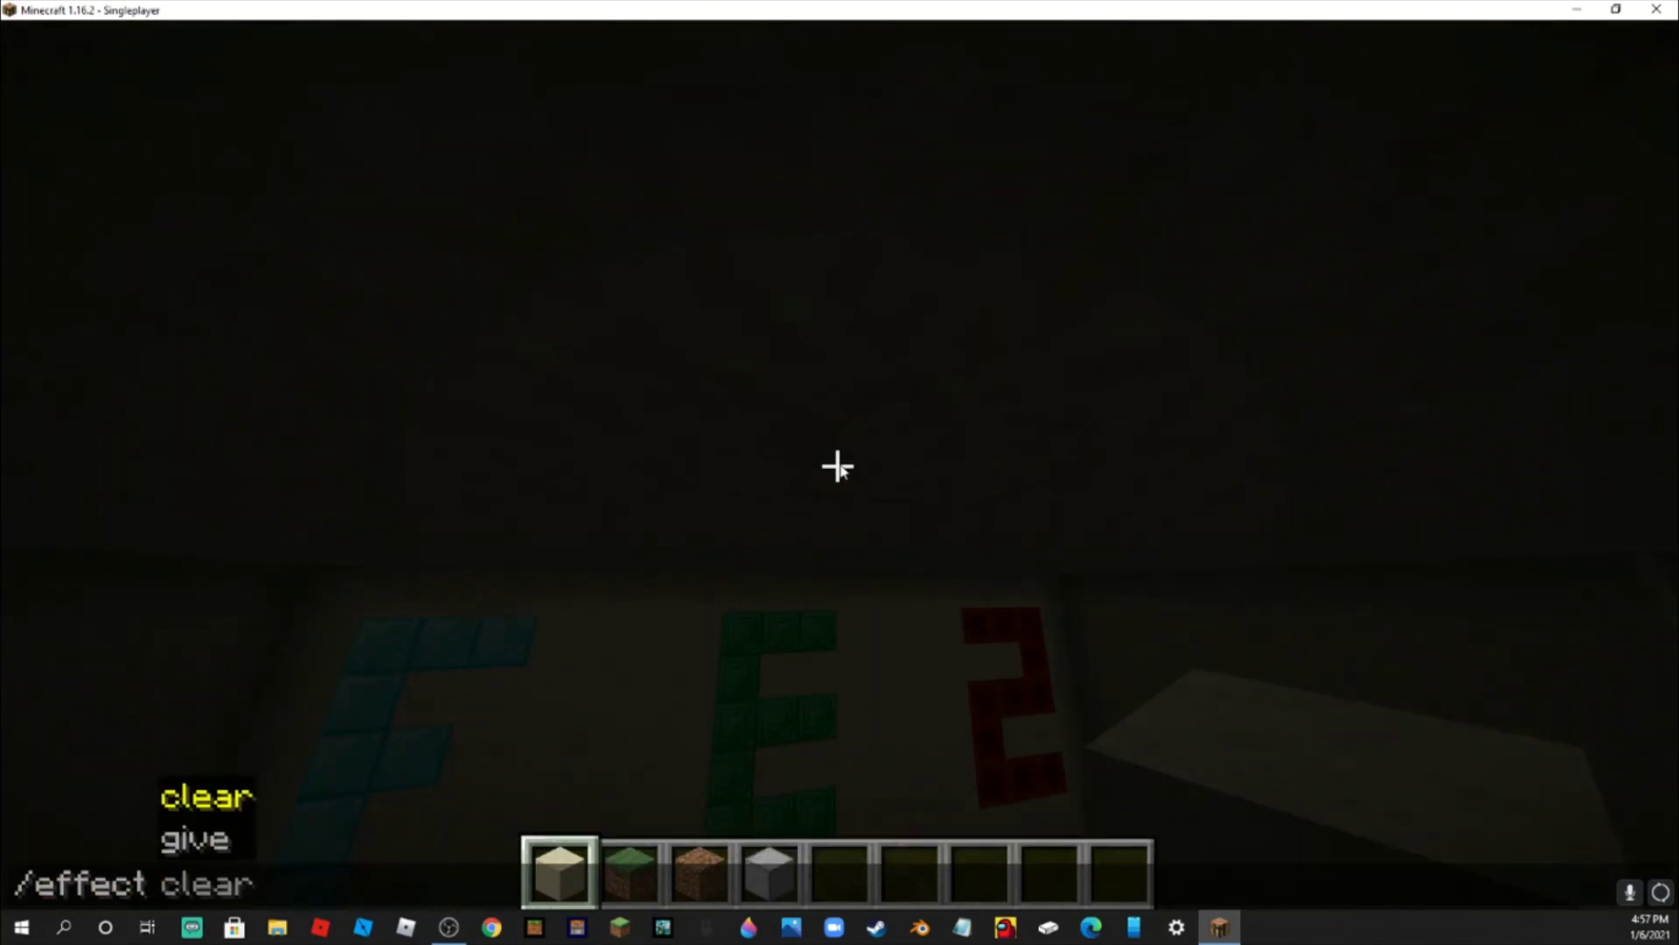
key("Tab")
key("Tab")
type("n")
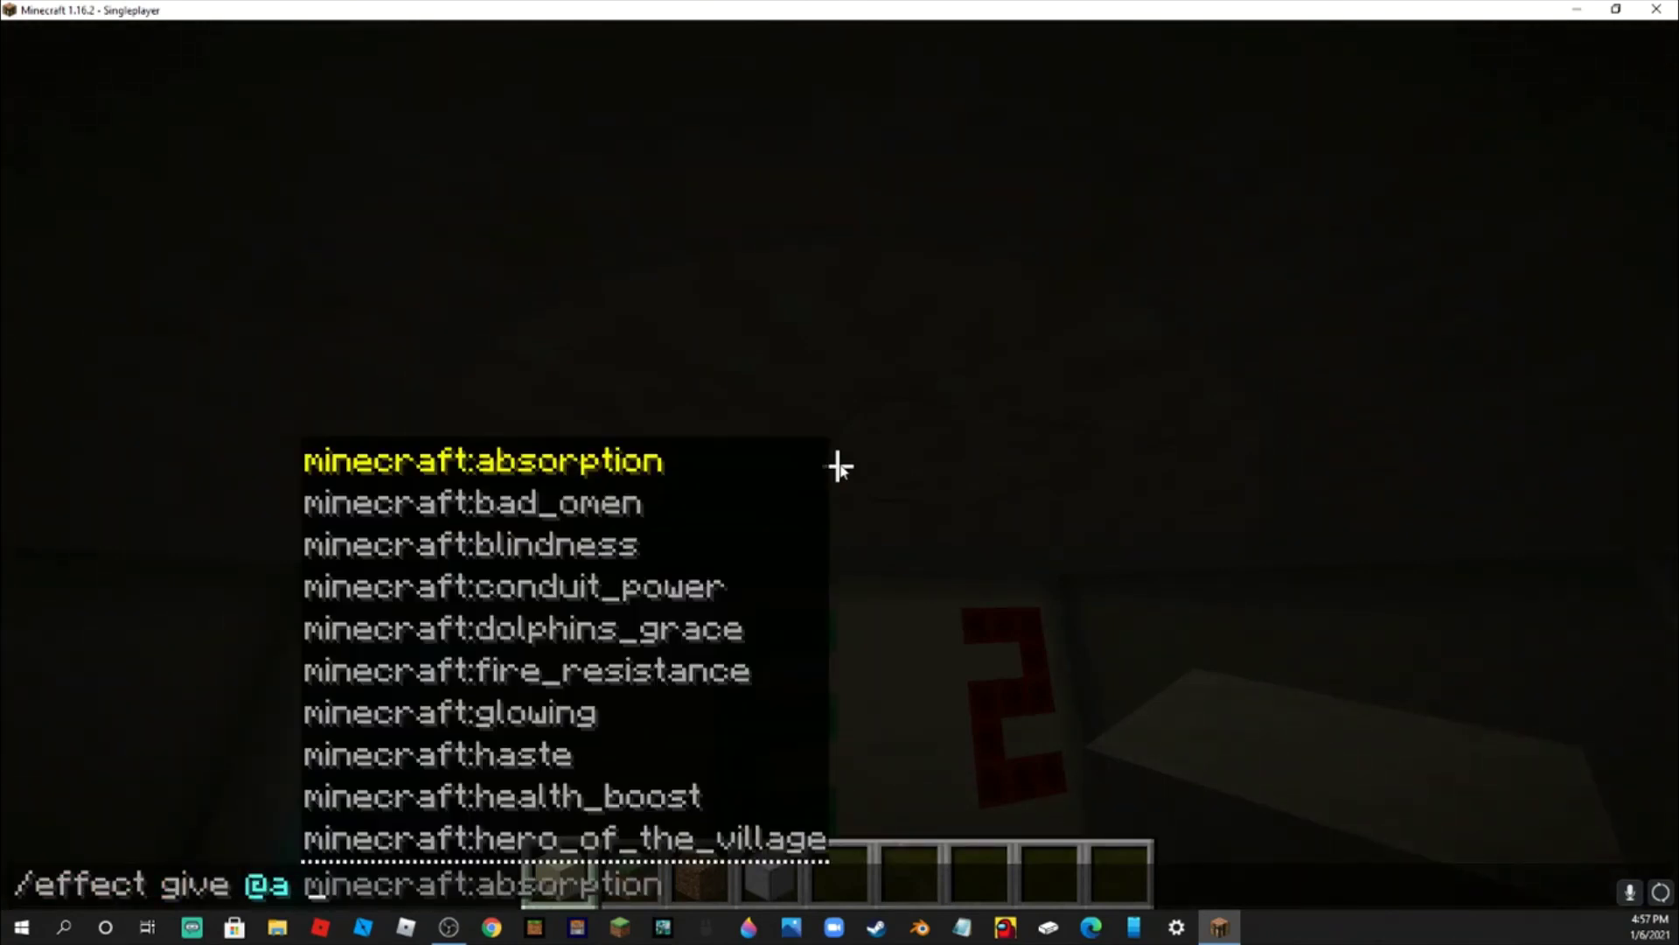
key("Tab")
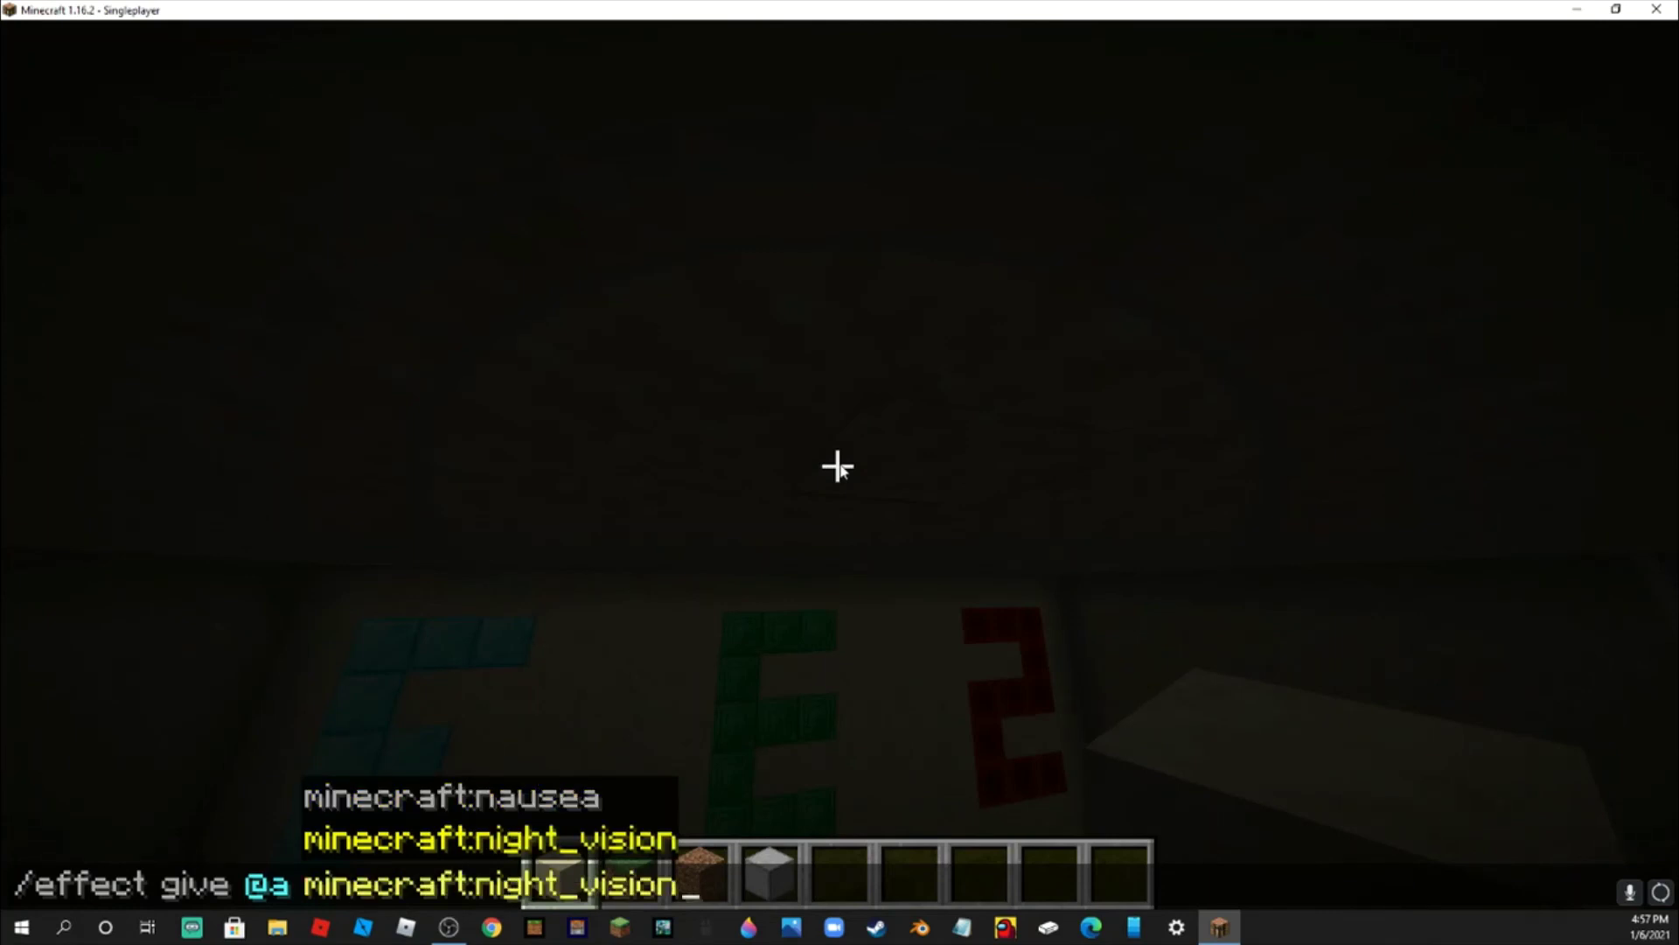
type("1-00")
key("BackSpace")
key("BackSpace")
key("BackSpace")
type("000-0")
key("BackSpace")
key("BackSpace")
type("0")
key("BackSpace")
type("255")
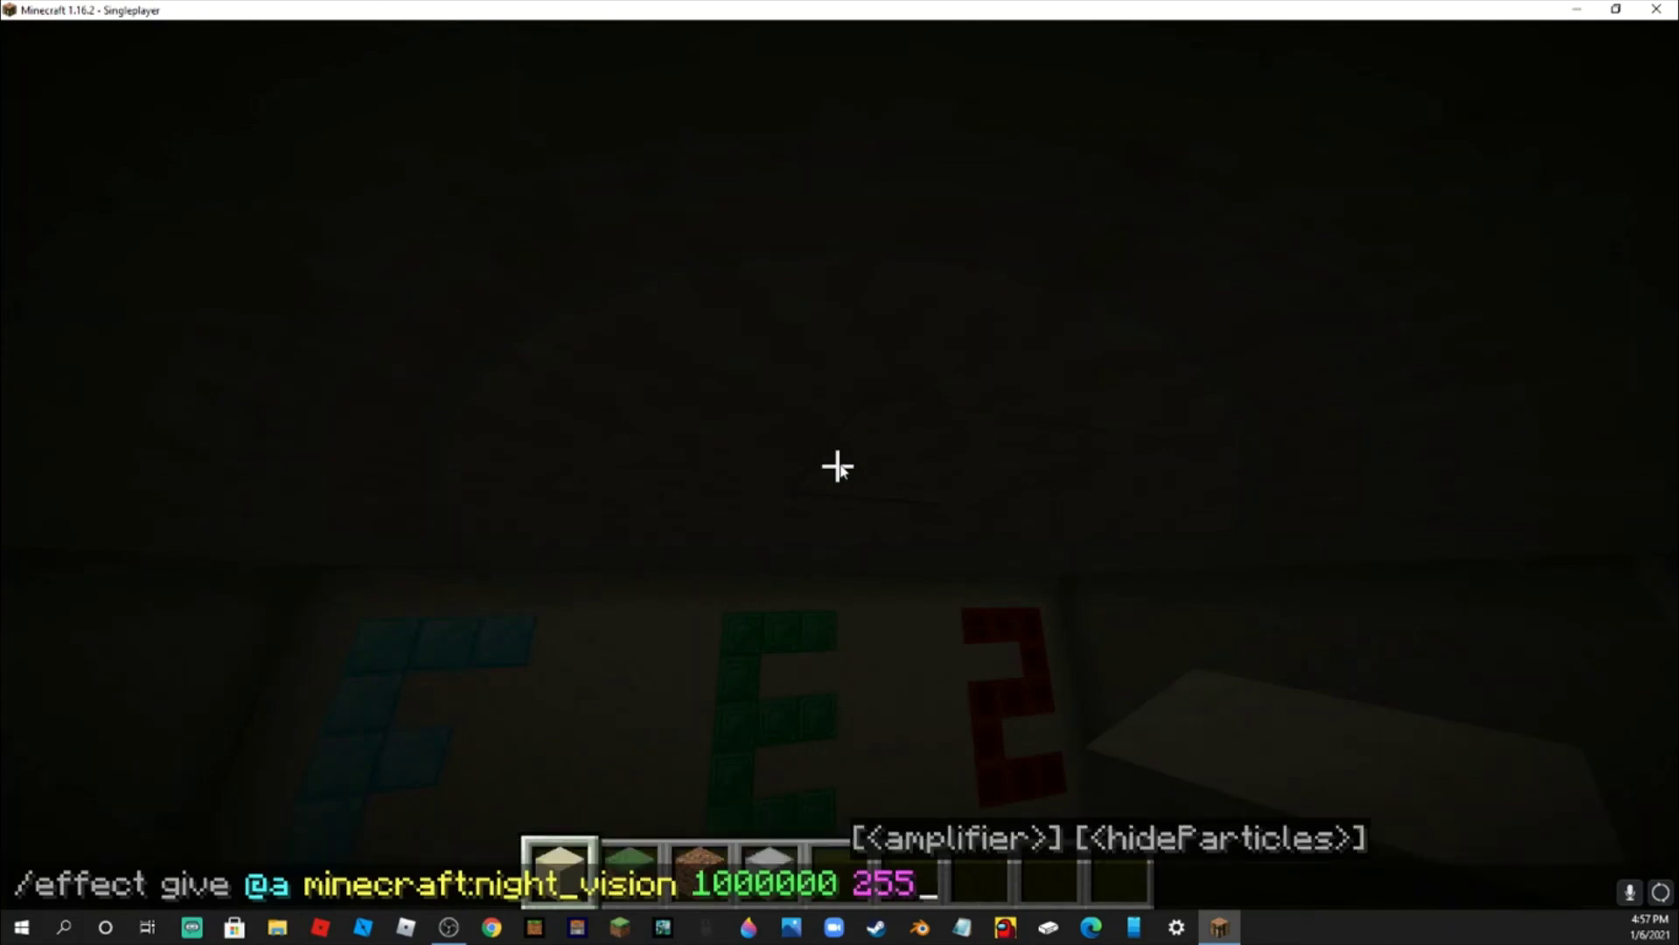
key("Return")
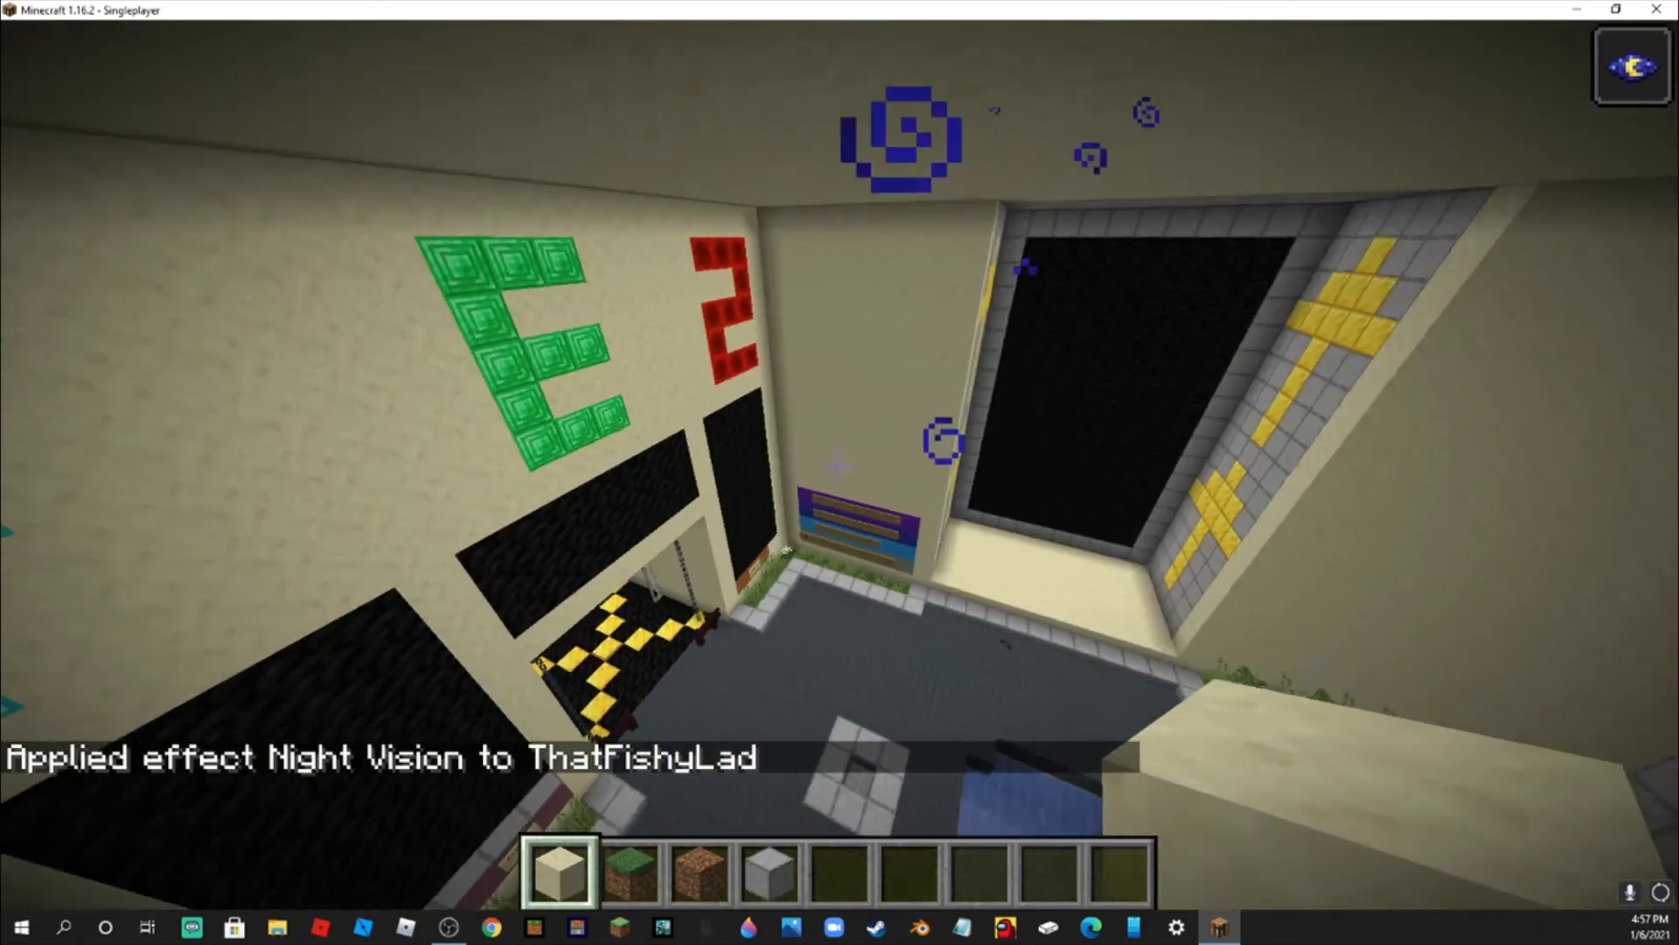
Walk to the Insane Lock sign and break through the sand wall onto the grass
scroll(833, 465, "down", 1)
scroll(833, 465, "down", 1)
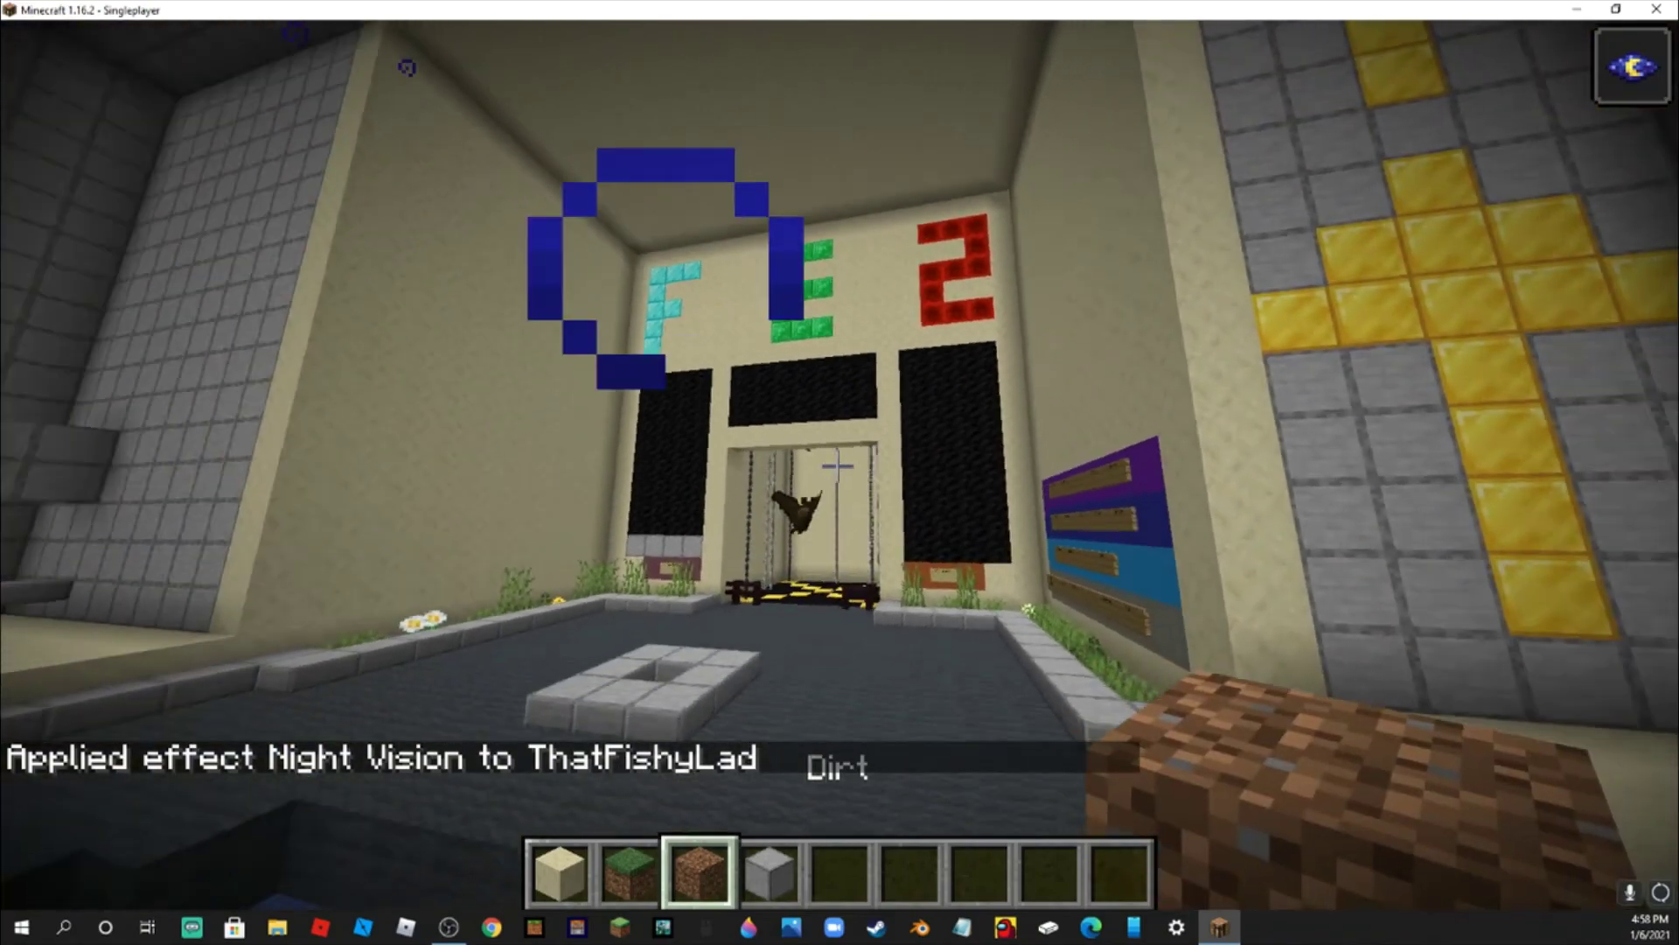
scroll(835, 468, "down", 1)
scroll(835, 468, "down", 1)
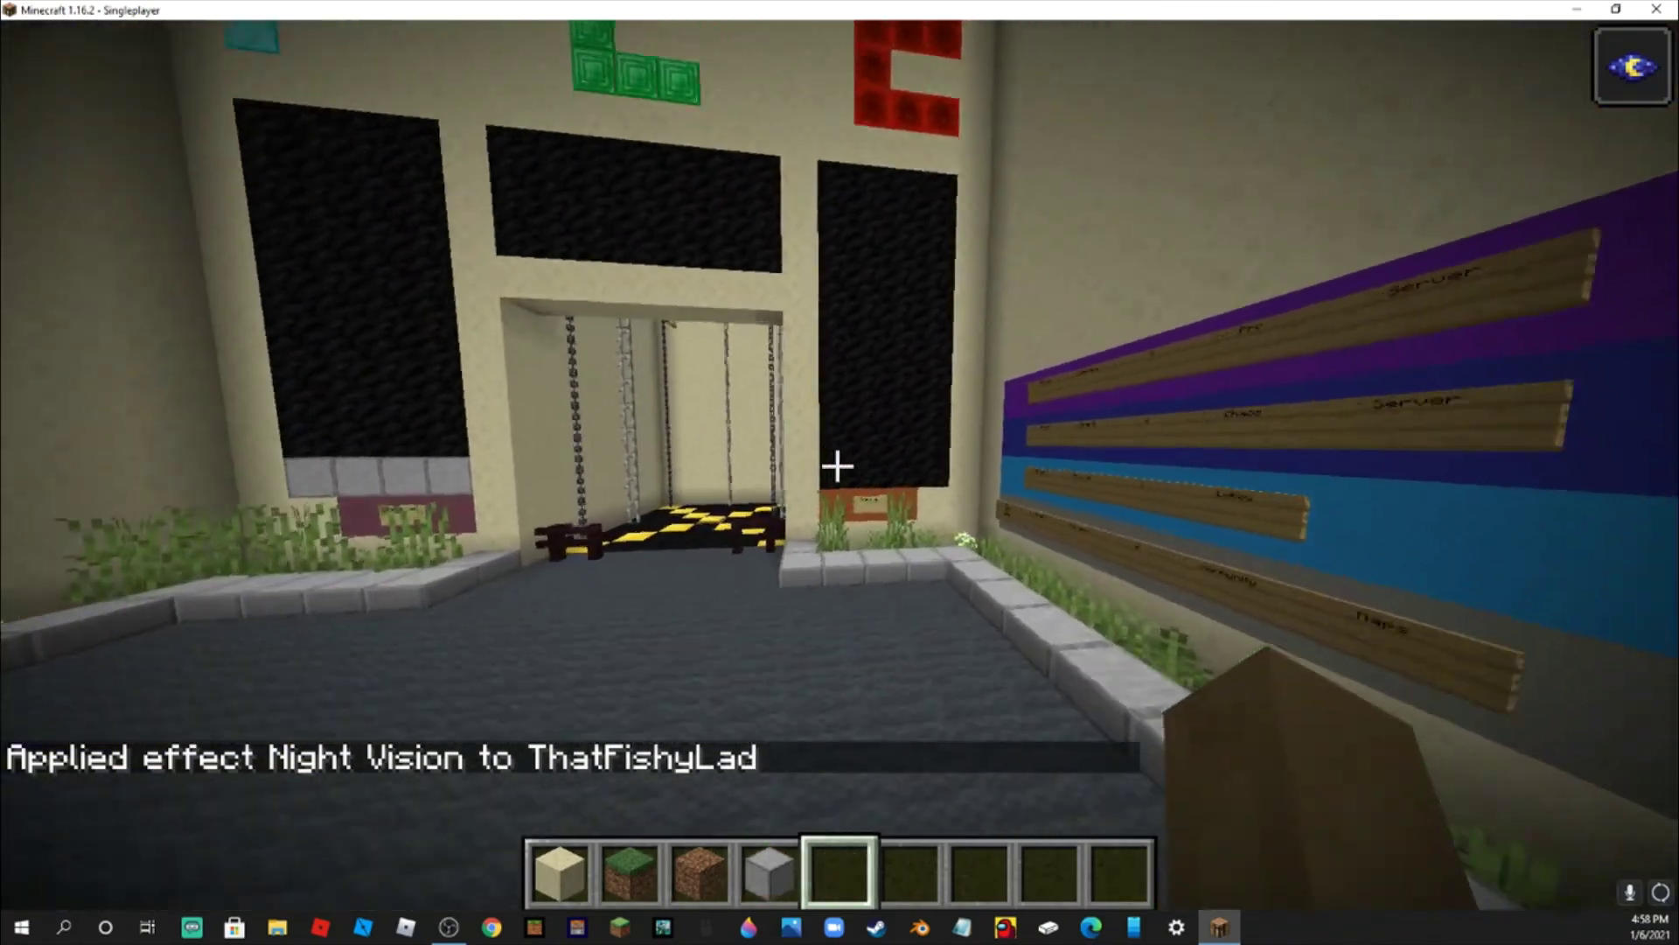
key("w")
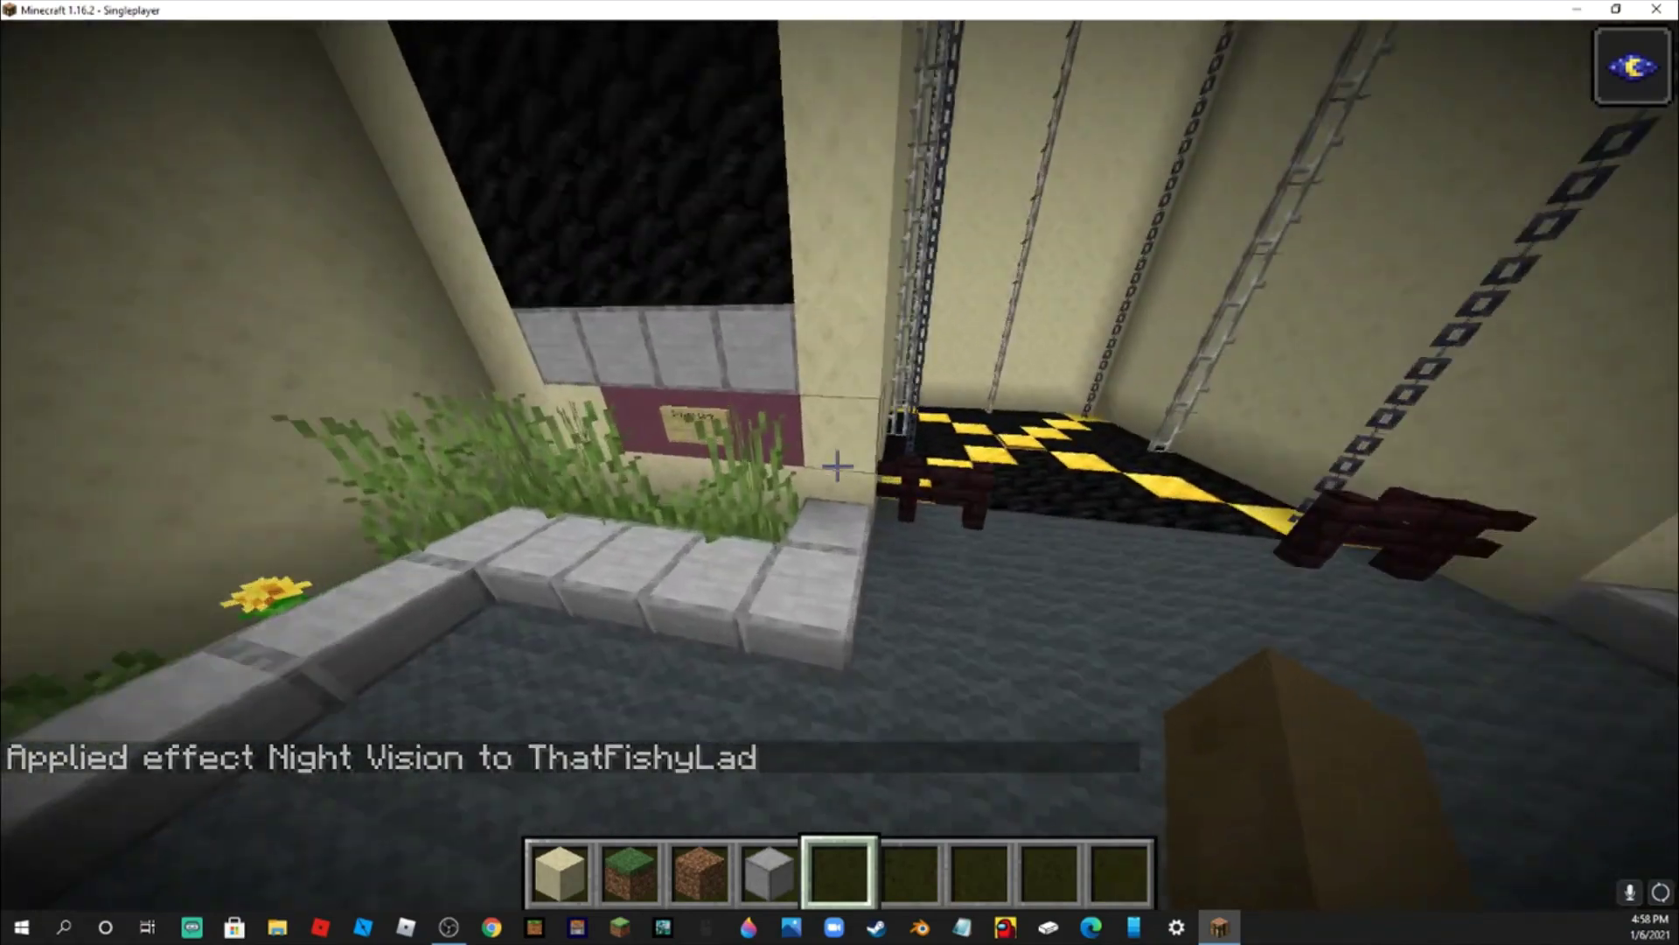
key("w")
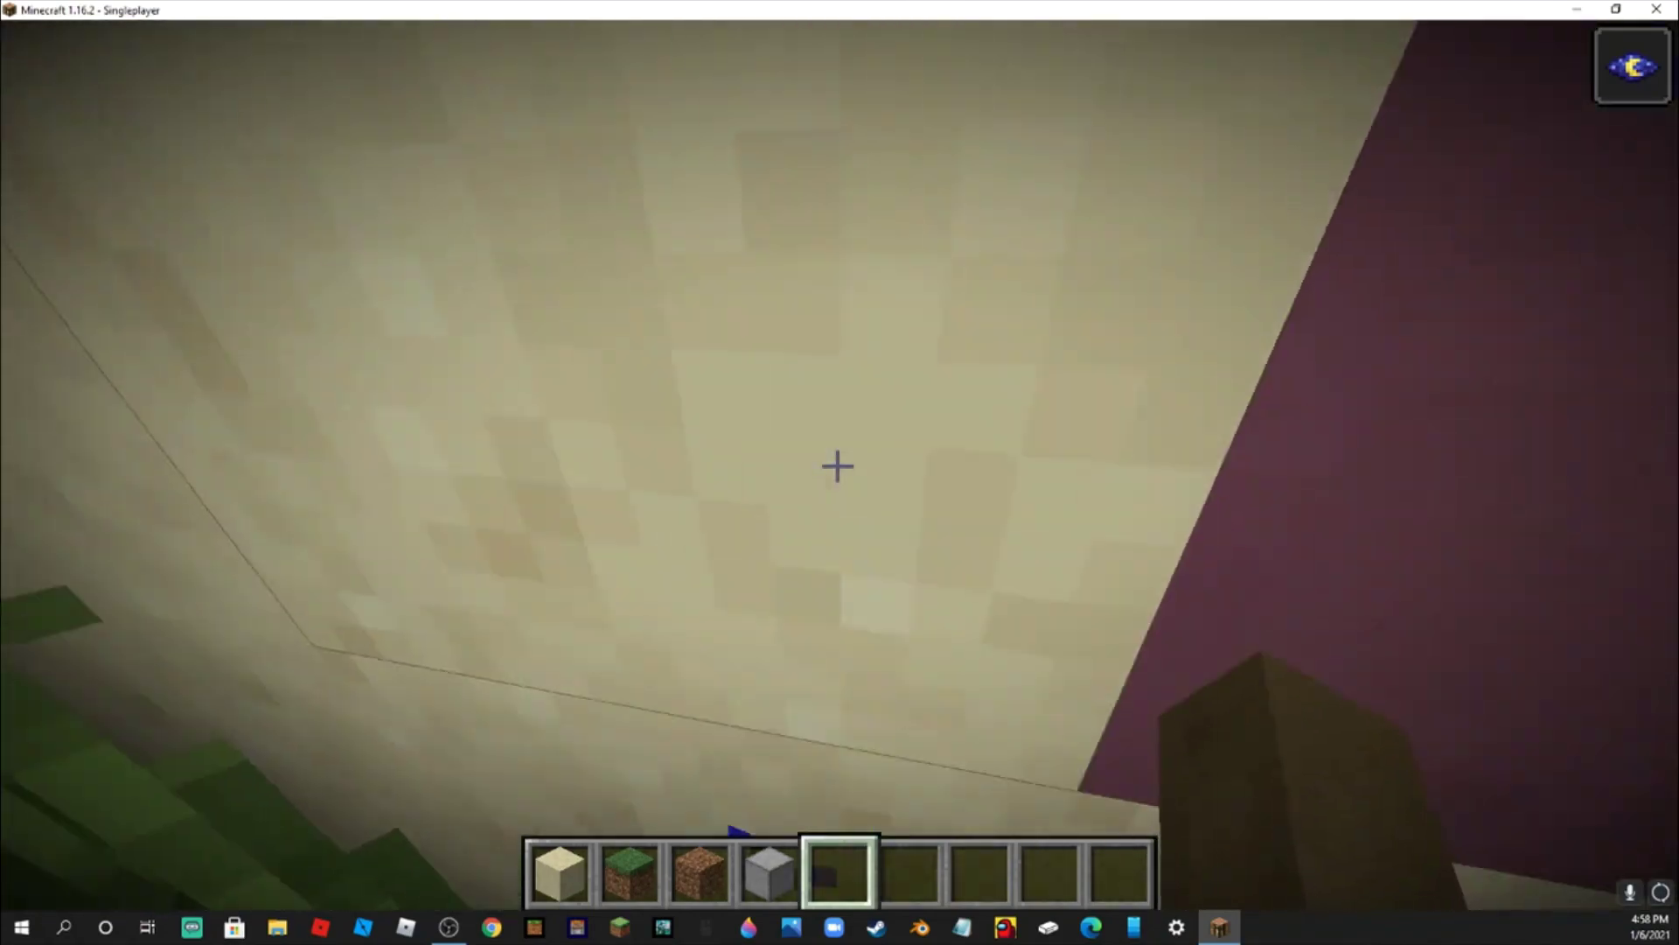
left_click(838, 466)
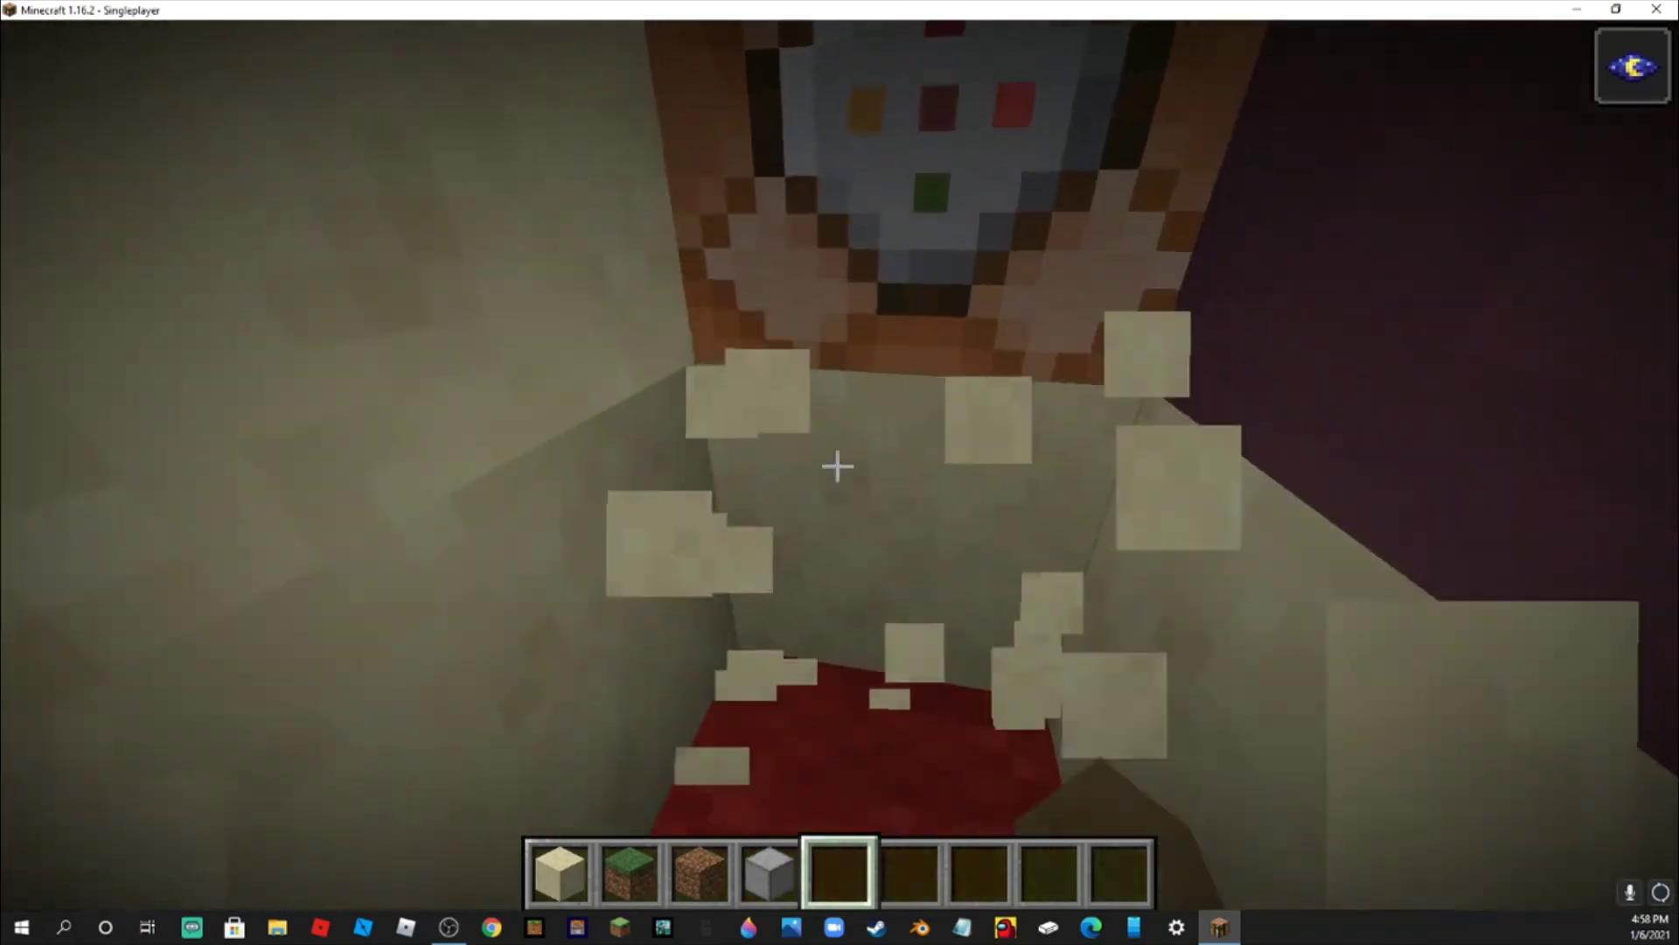
left_click(837, 466)
key("w")
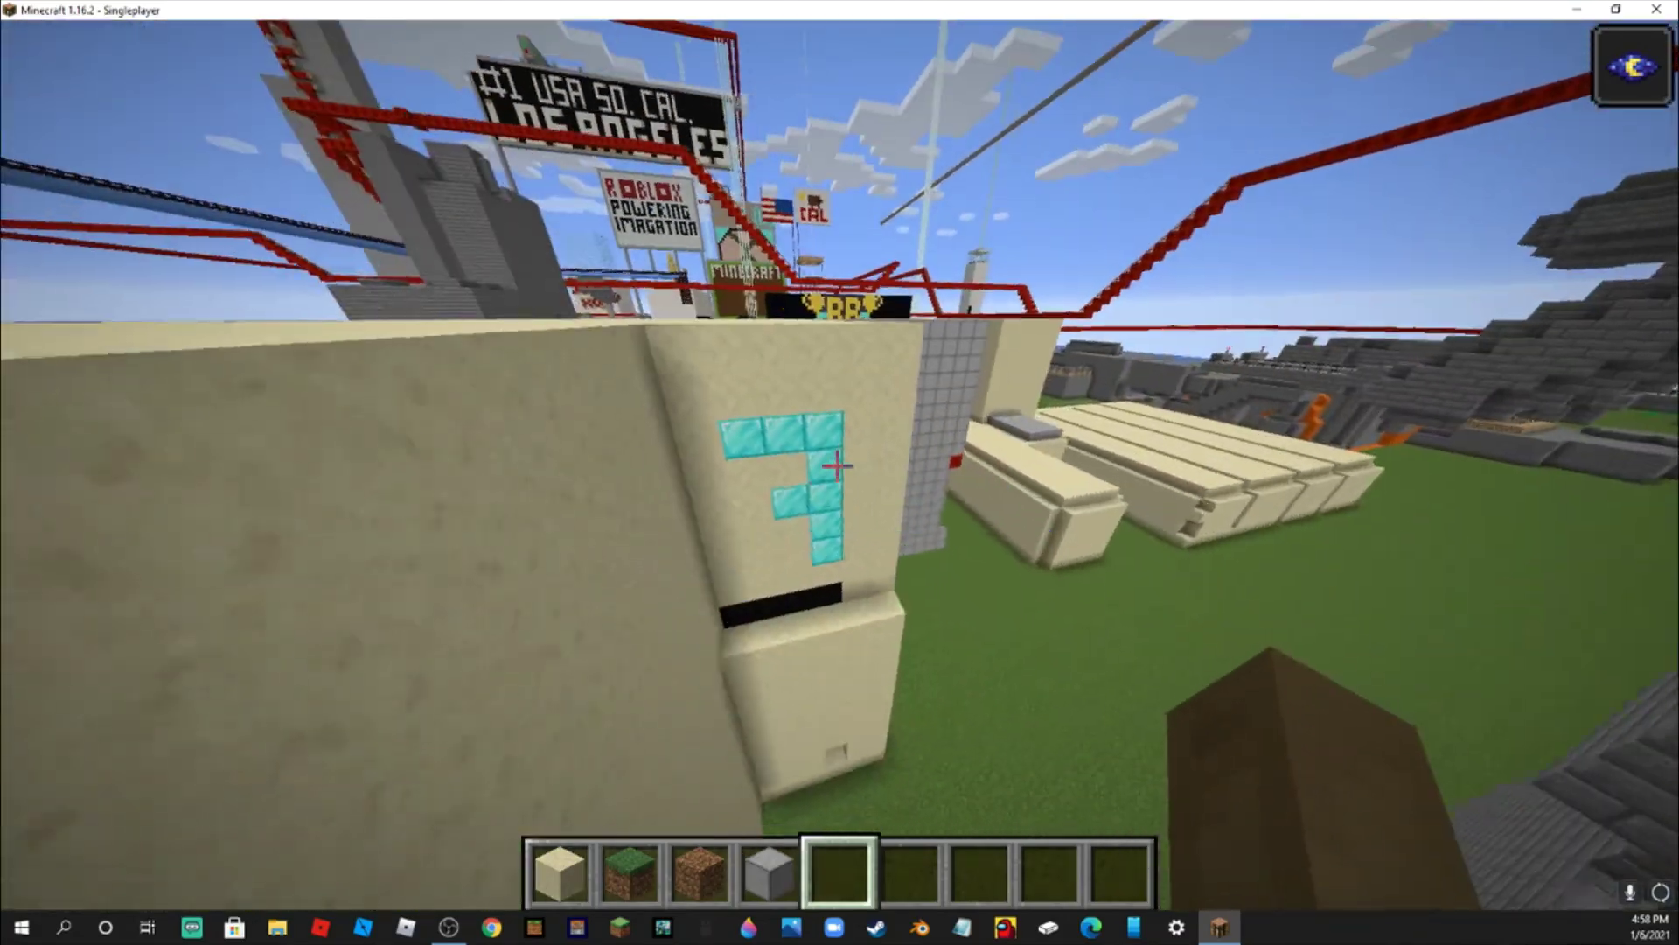
Fly to the sand building, dig into the red room, and plug the hole with Smooth Sandstone
key("w")
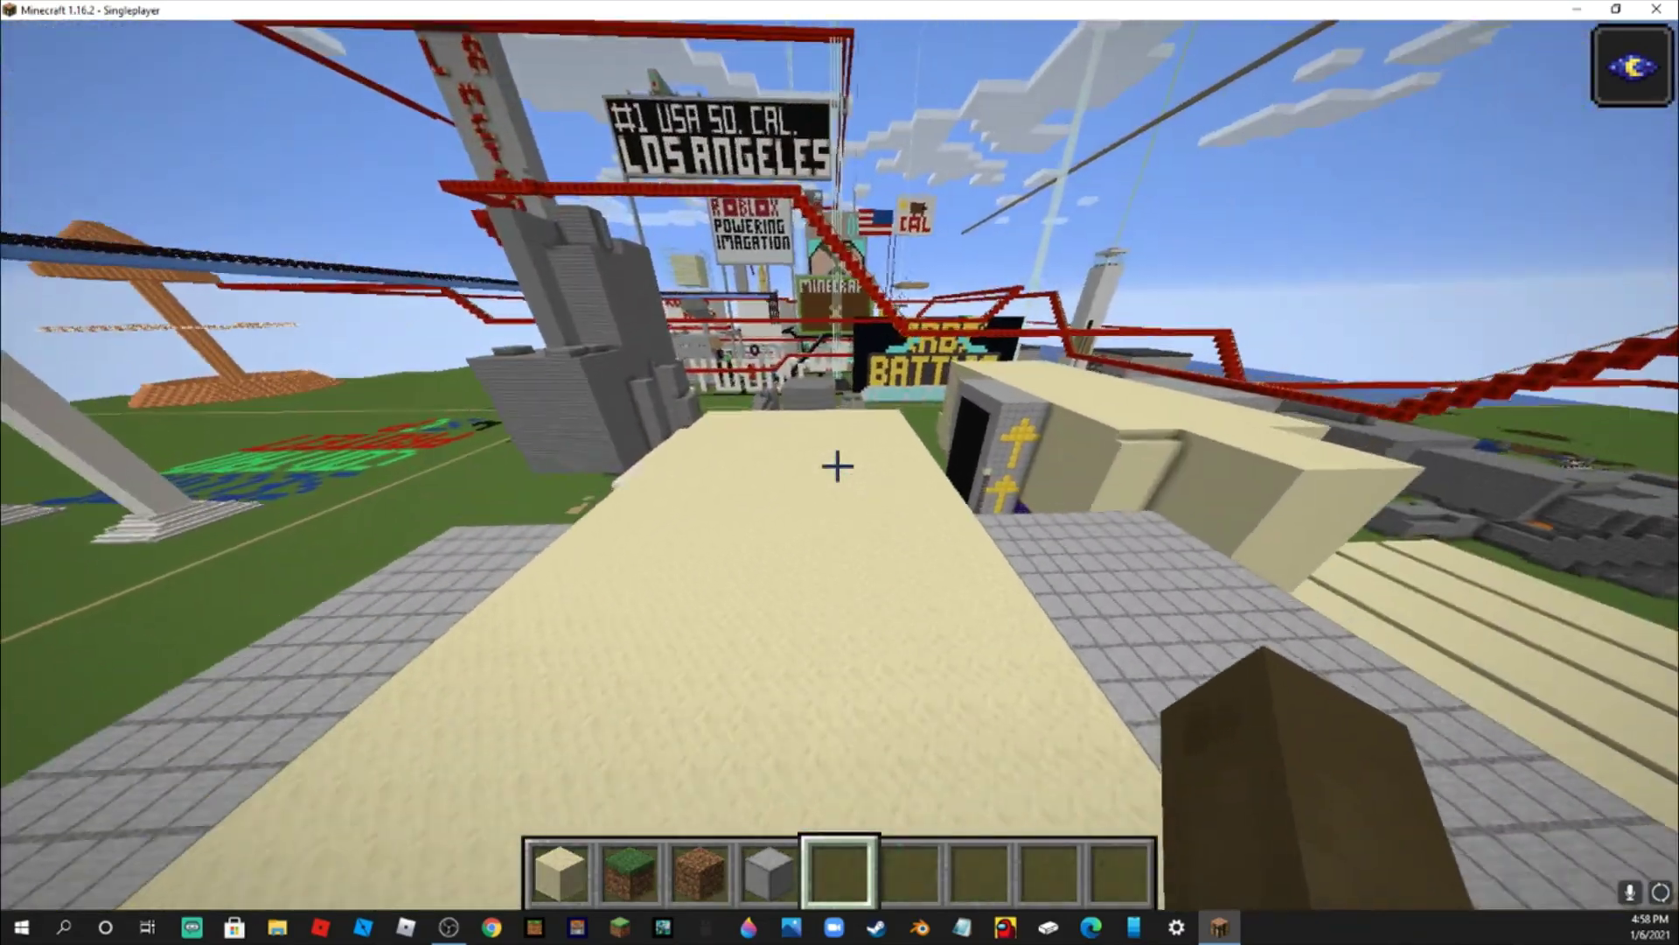
key("w")
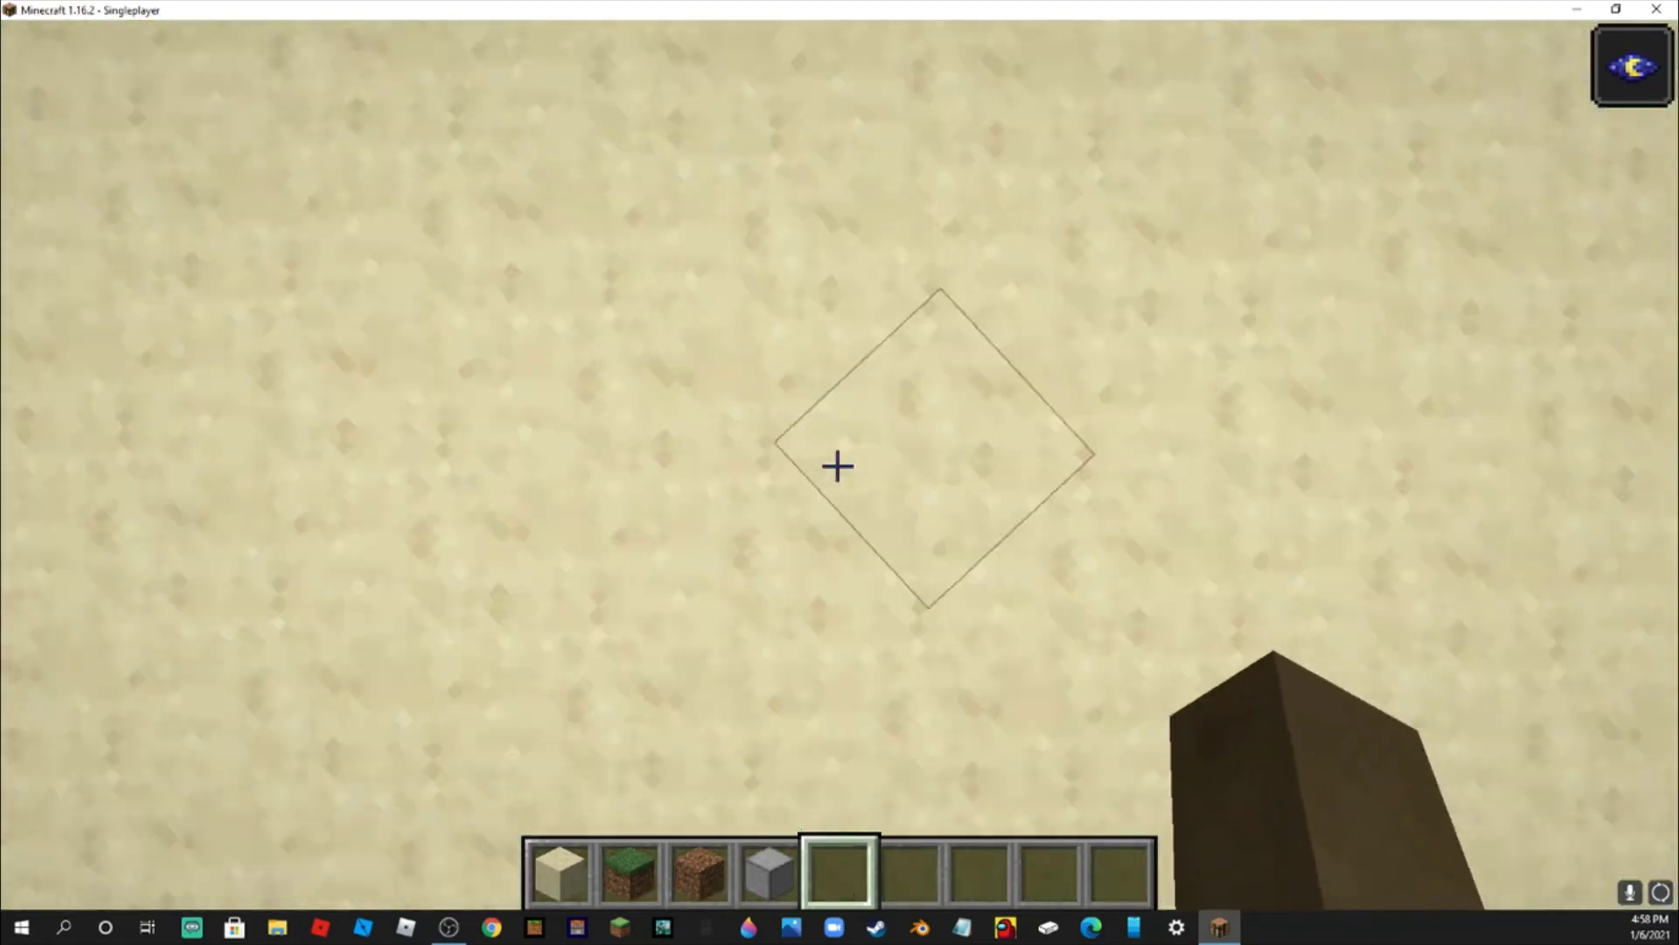
key("1")
left_click(837, 467)
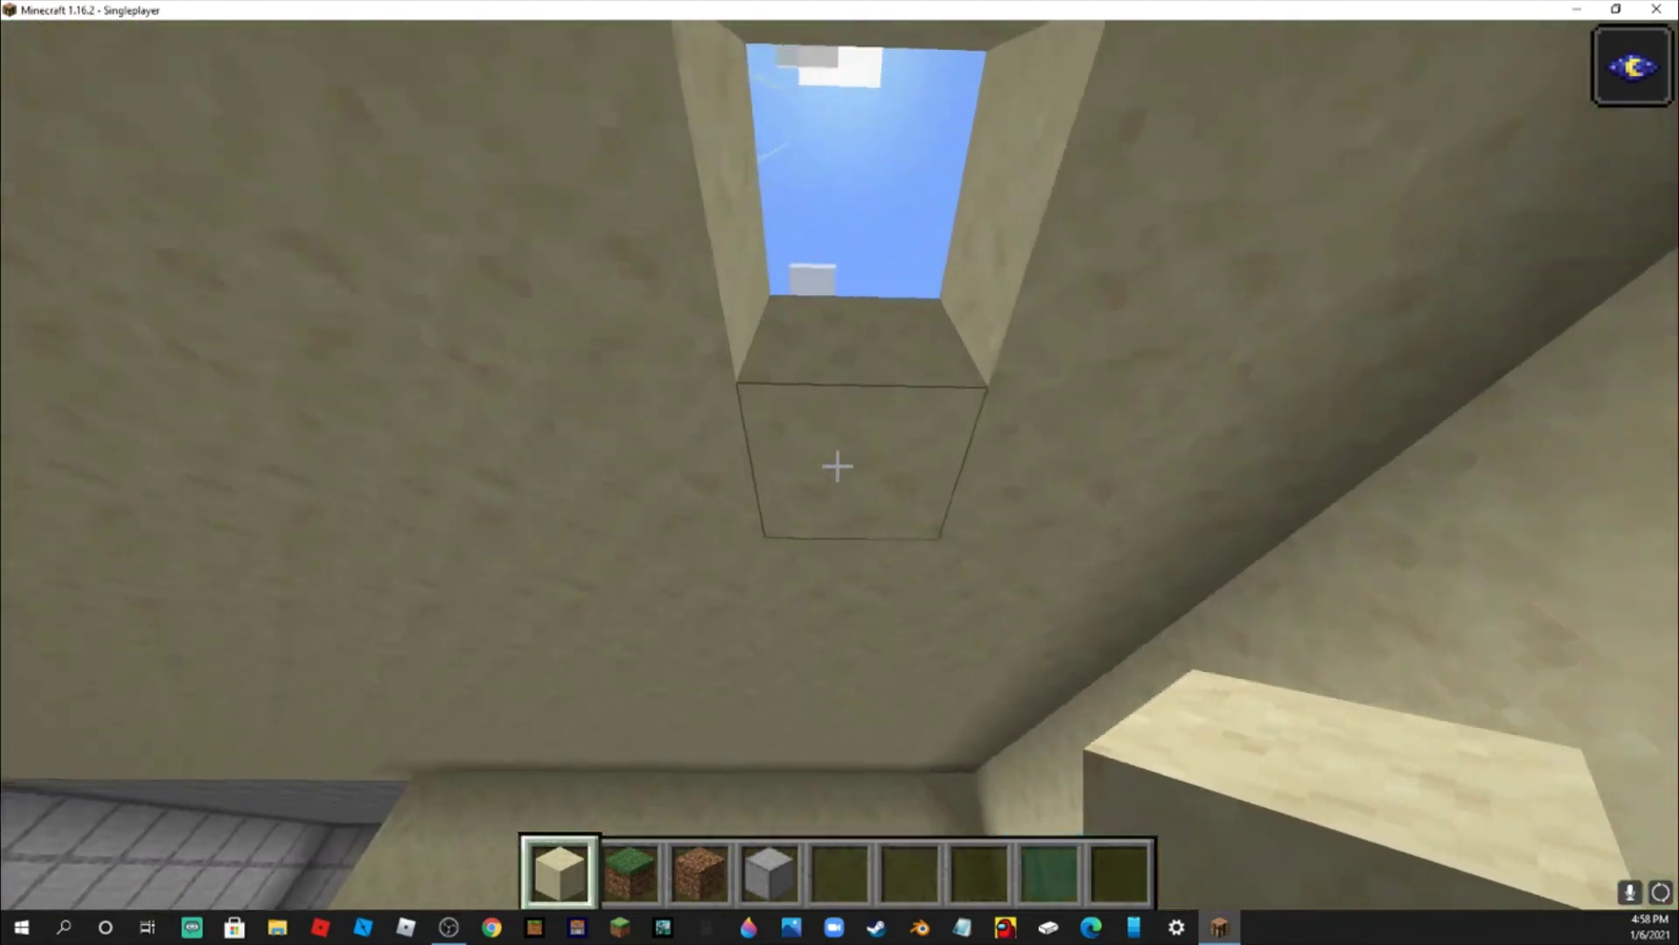
right_click(837, 467)
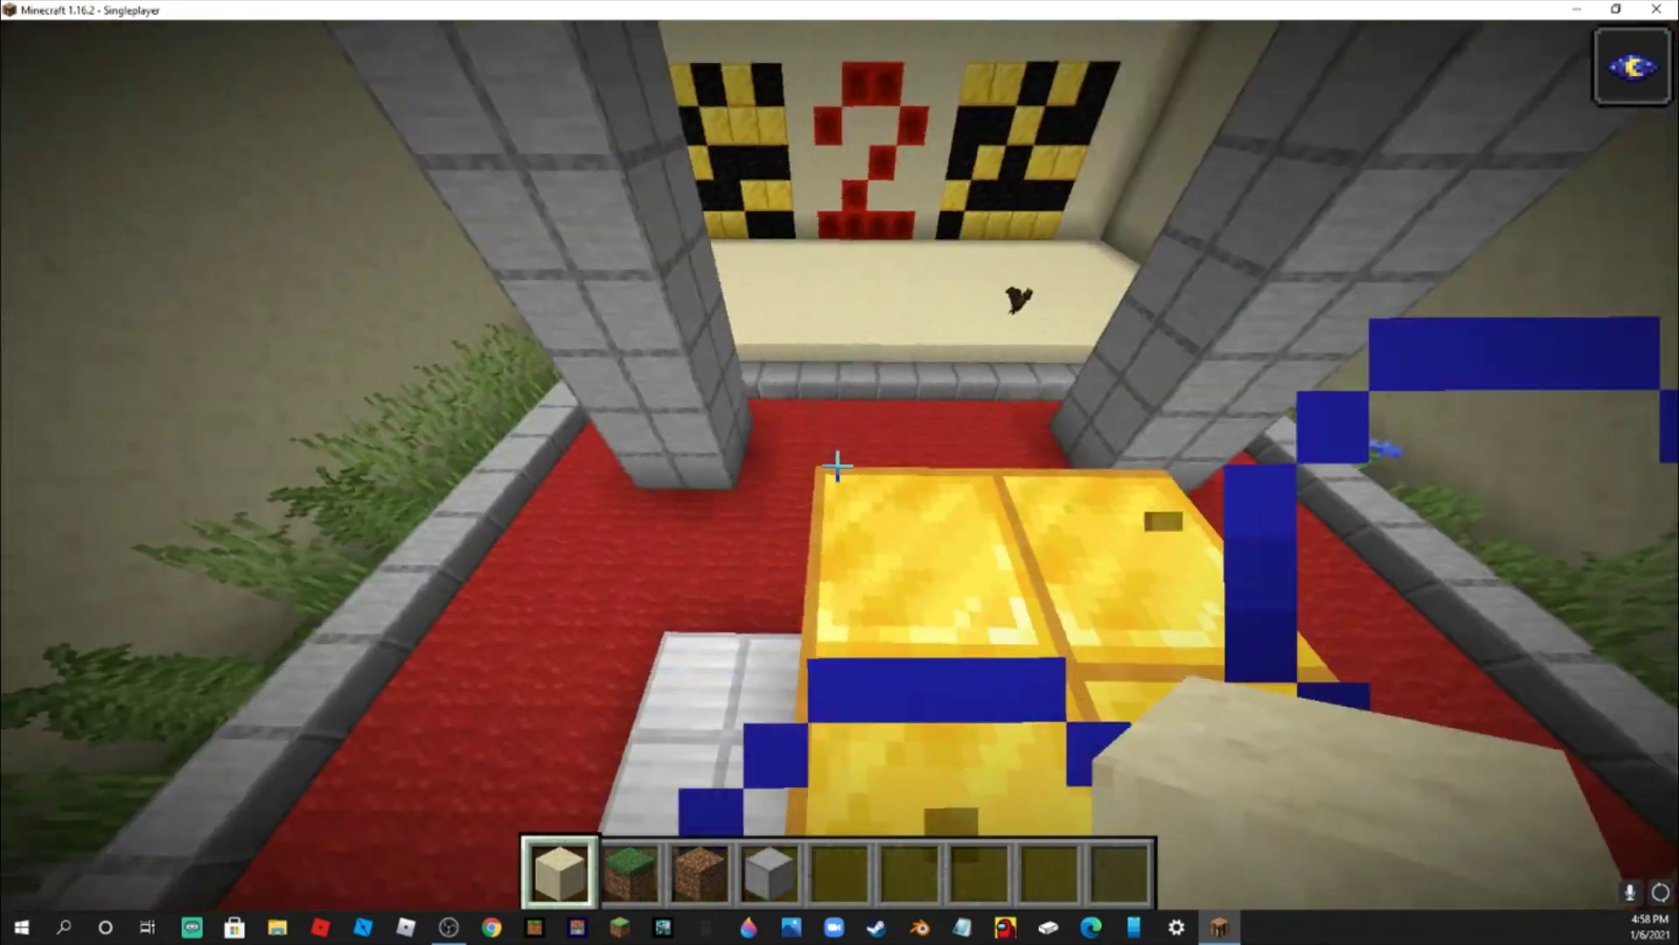
Walk toward the patterned wall, then switch to third-person view with F5
key("w")
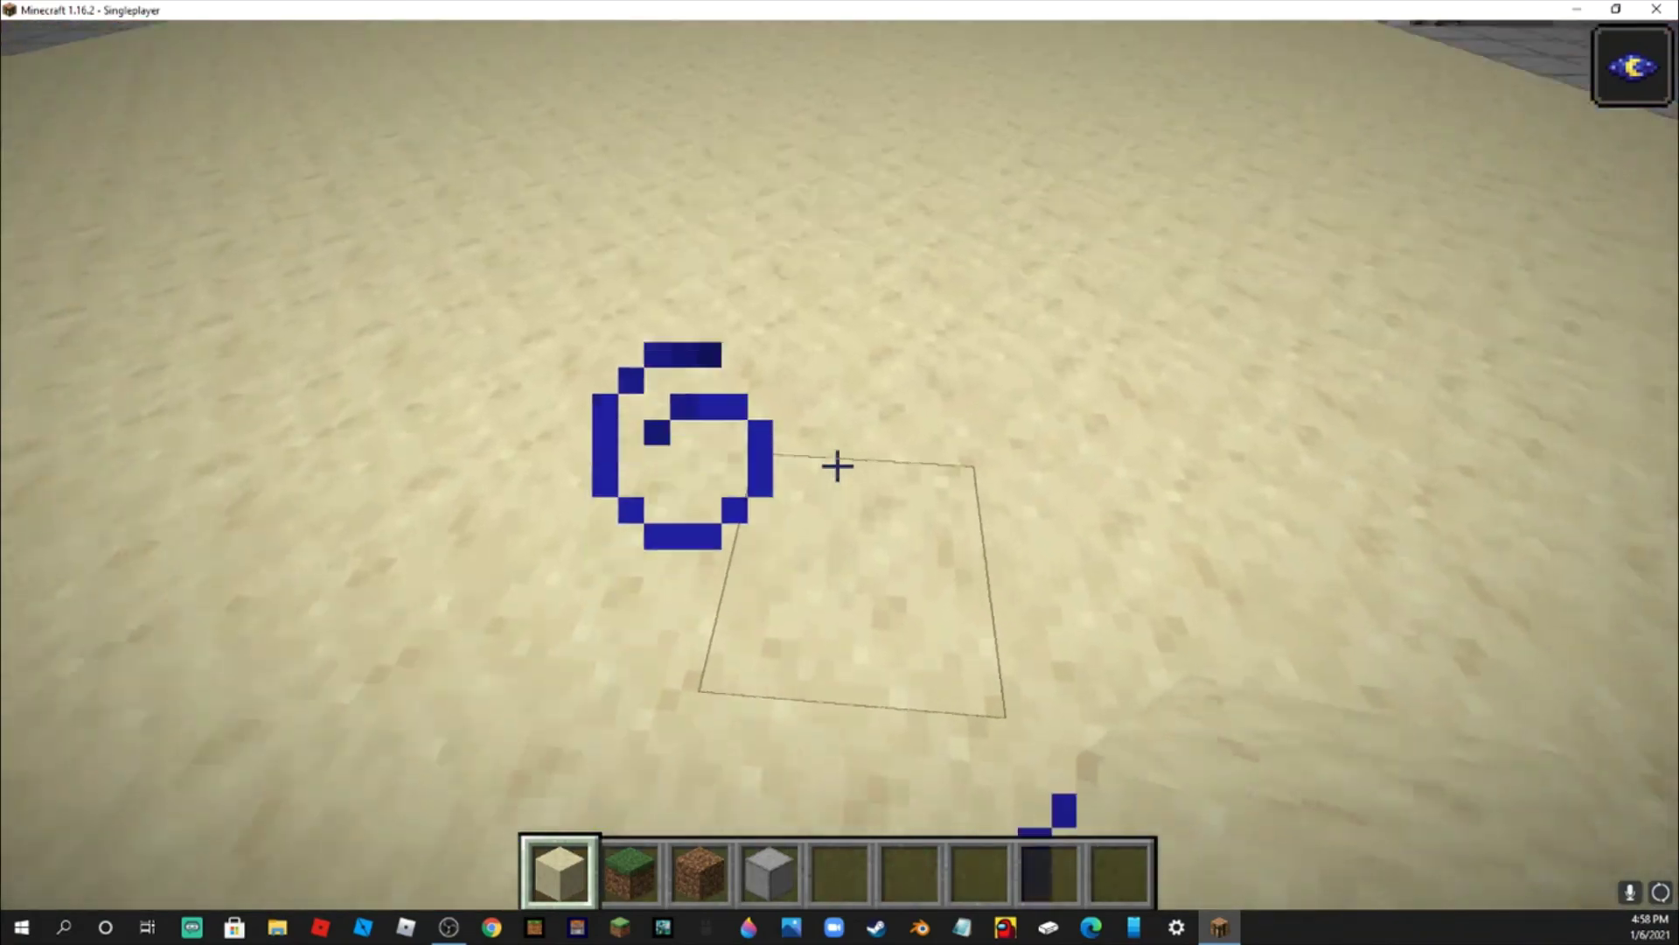
key("F5")
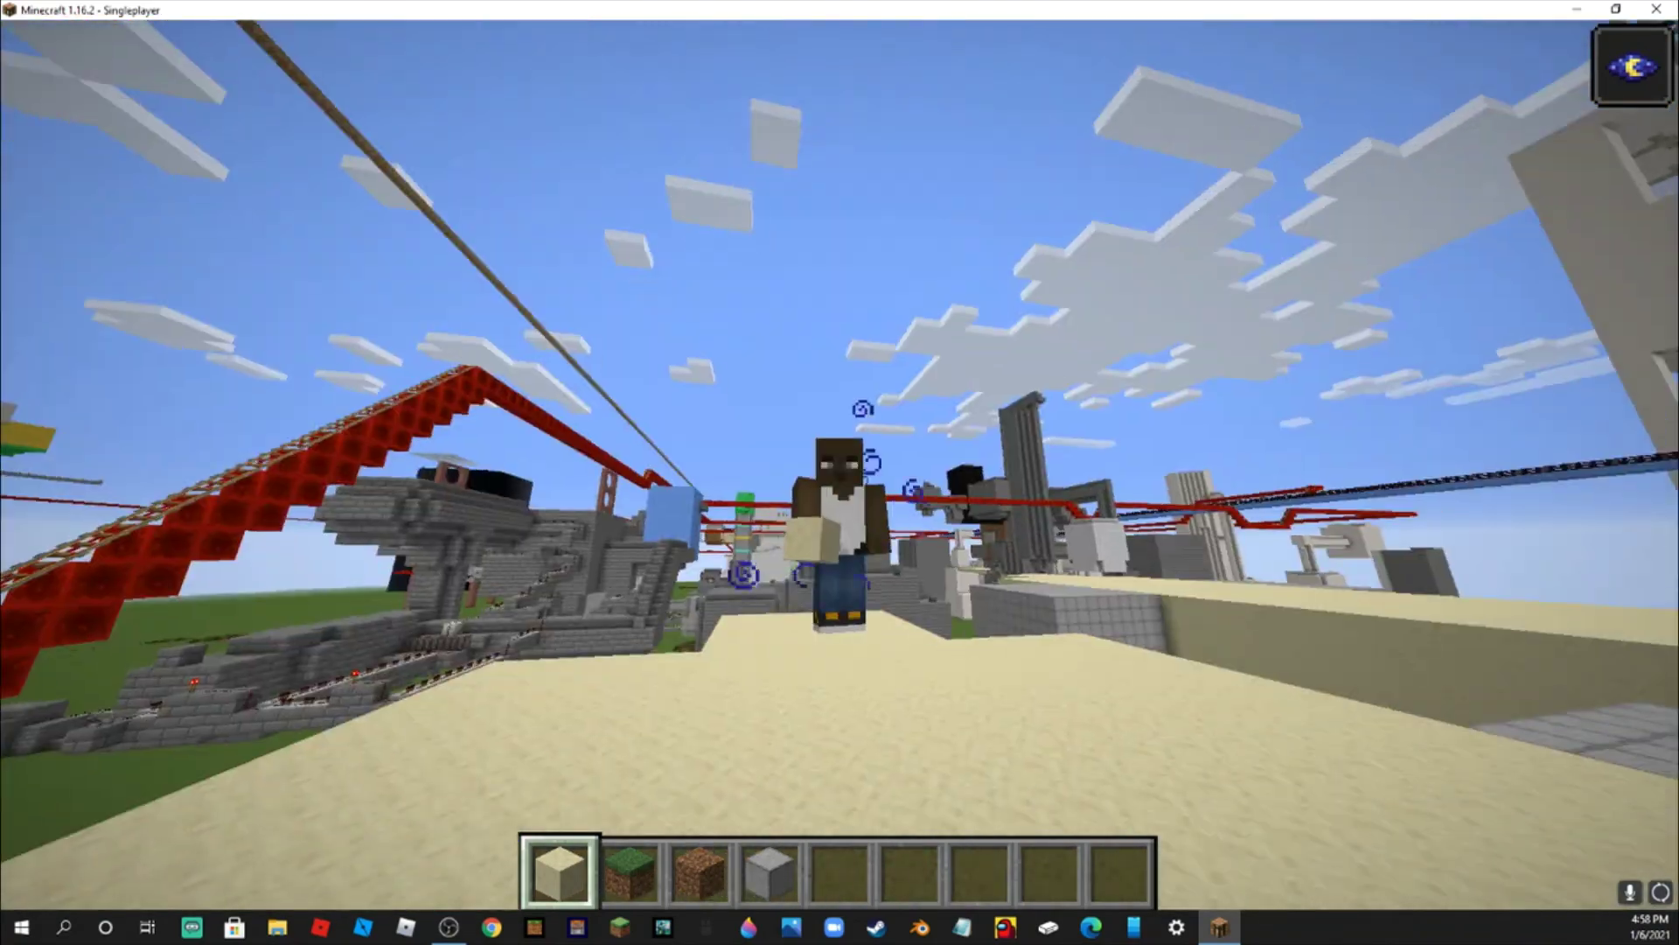